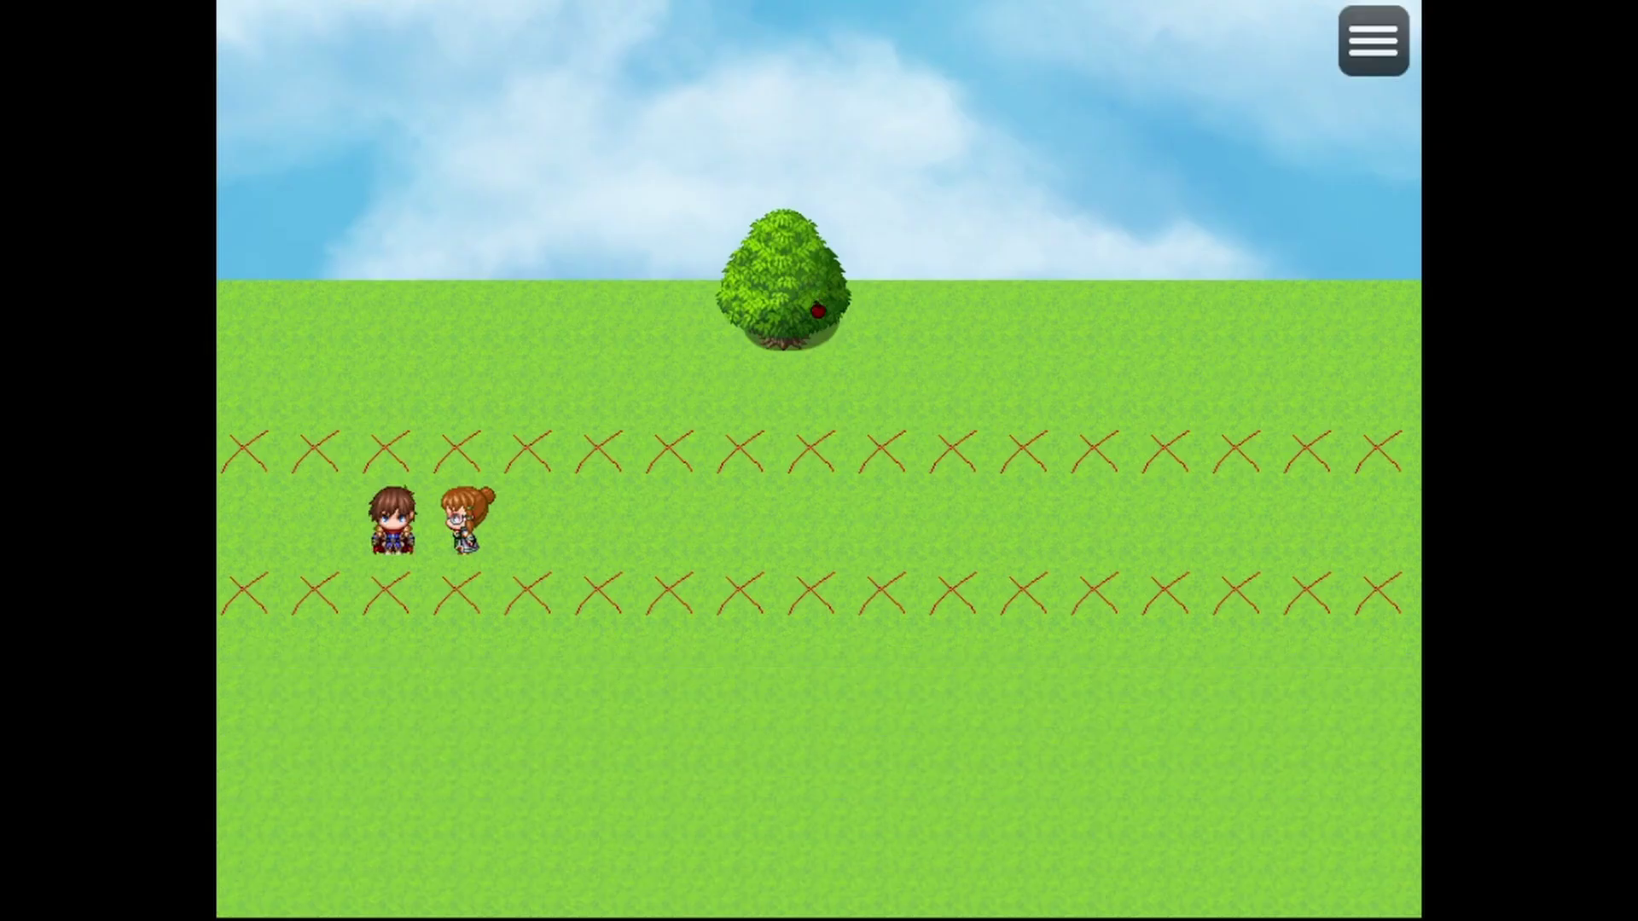
Step: Walk the basket along the lane catching apples, checking the running total with the hero twice
key(Right)
key(Up)
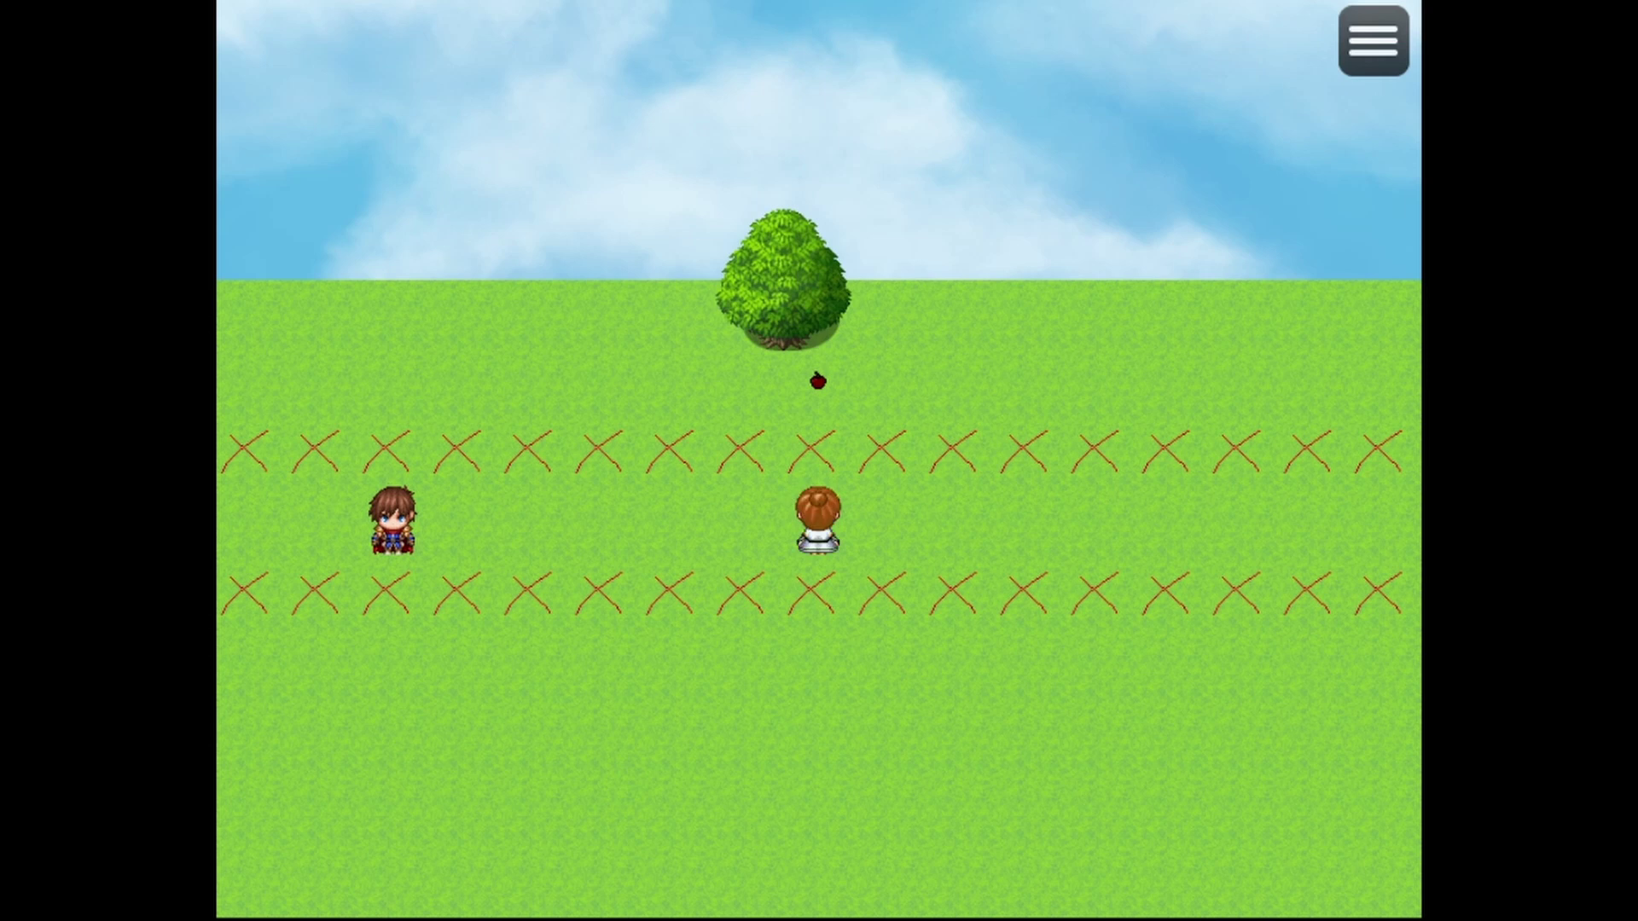
key(Left)
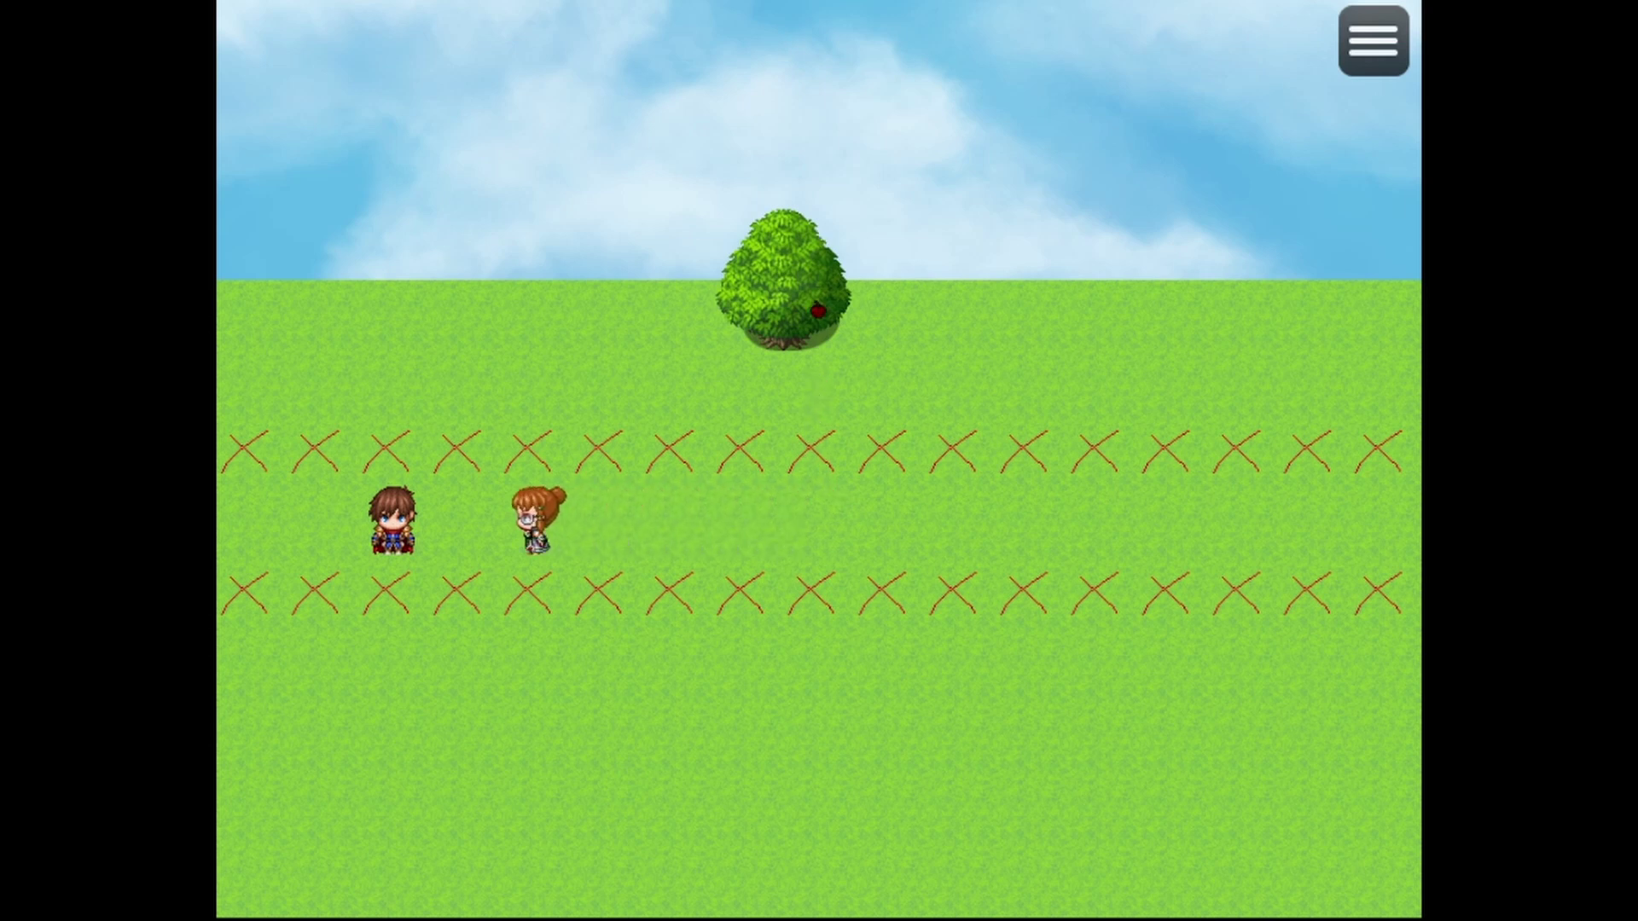
key(Left)
key(Return)
key(Return)
key(Right)
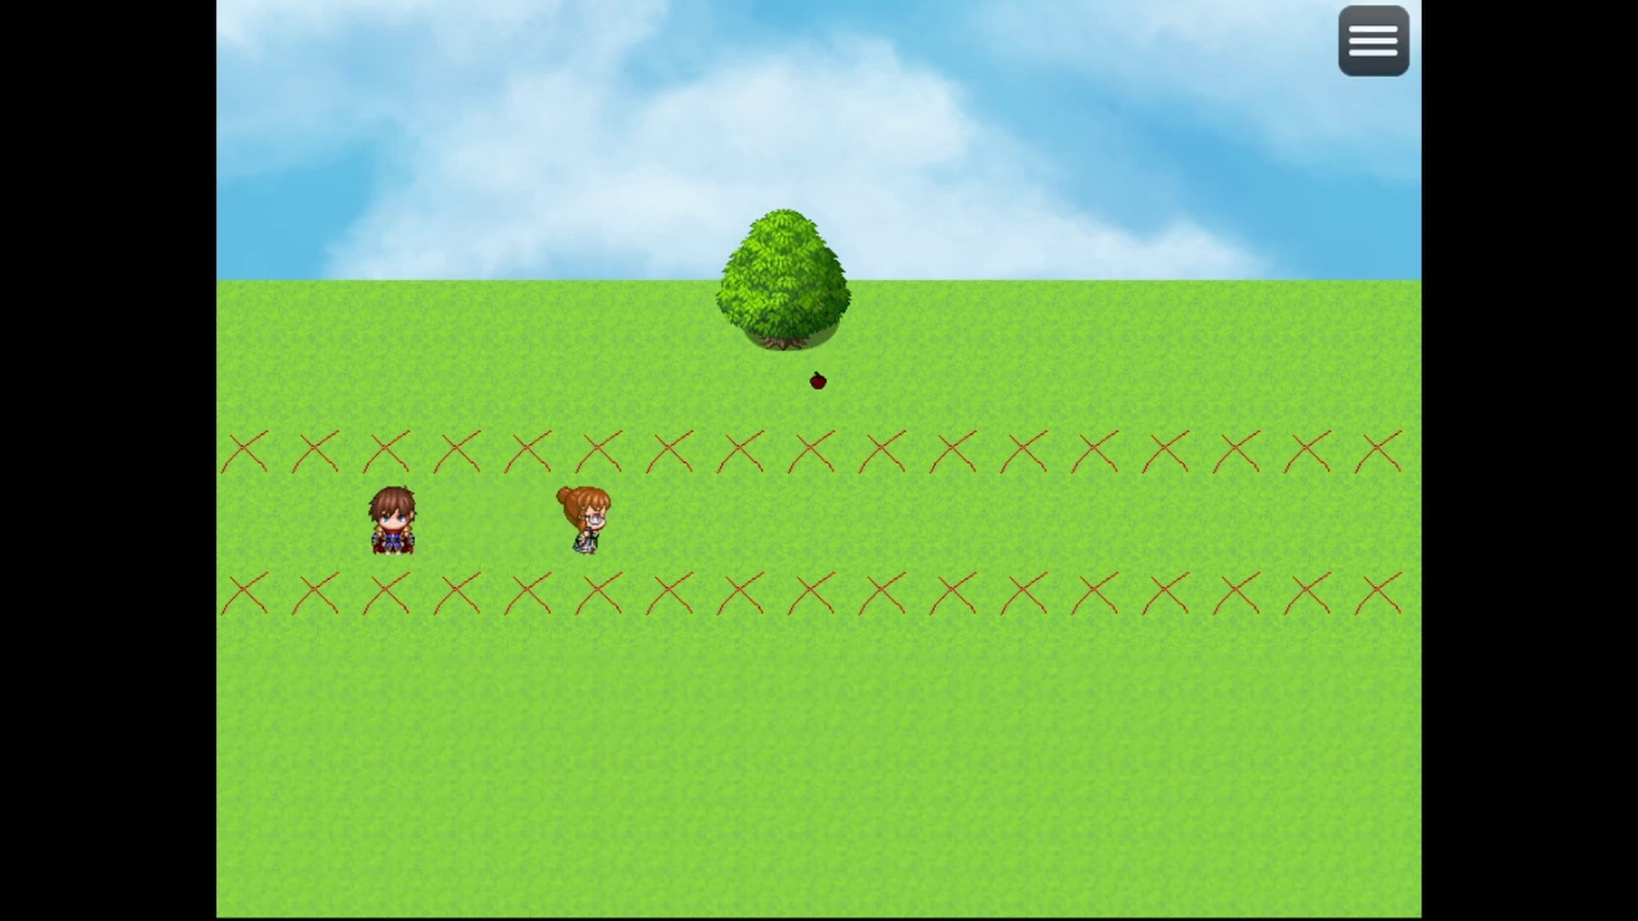
key(Right)
key(Left)
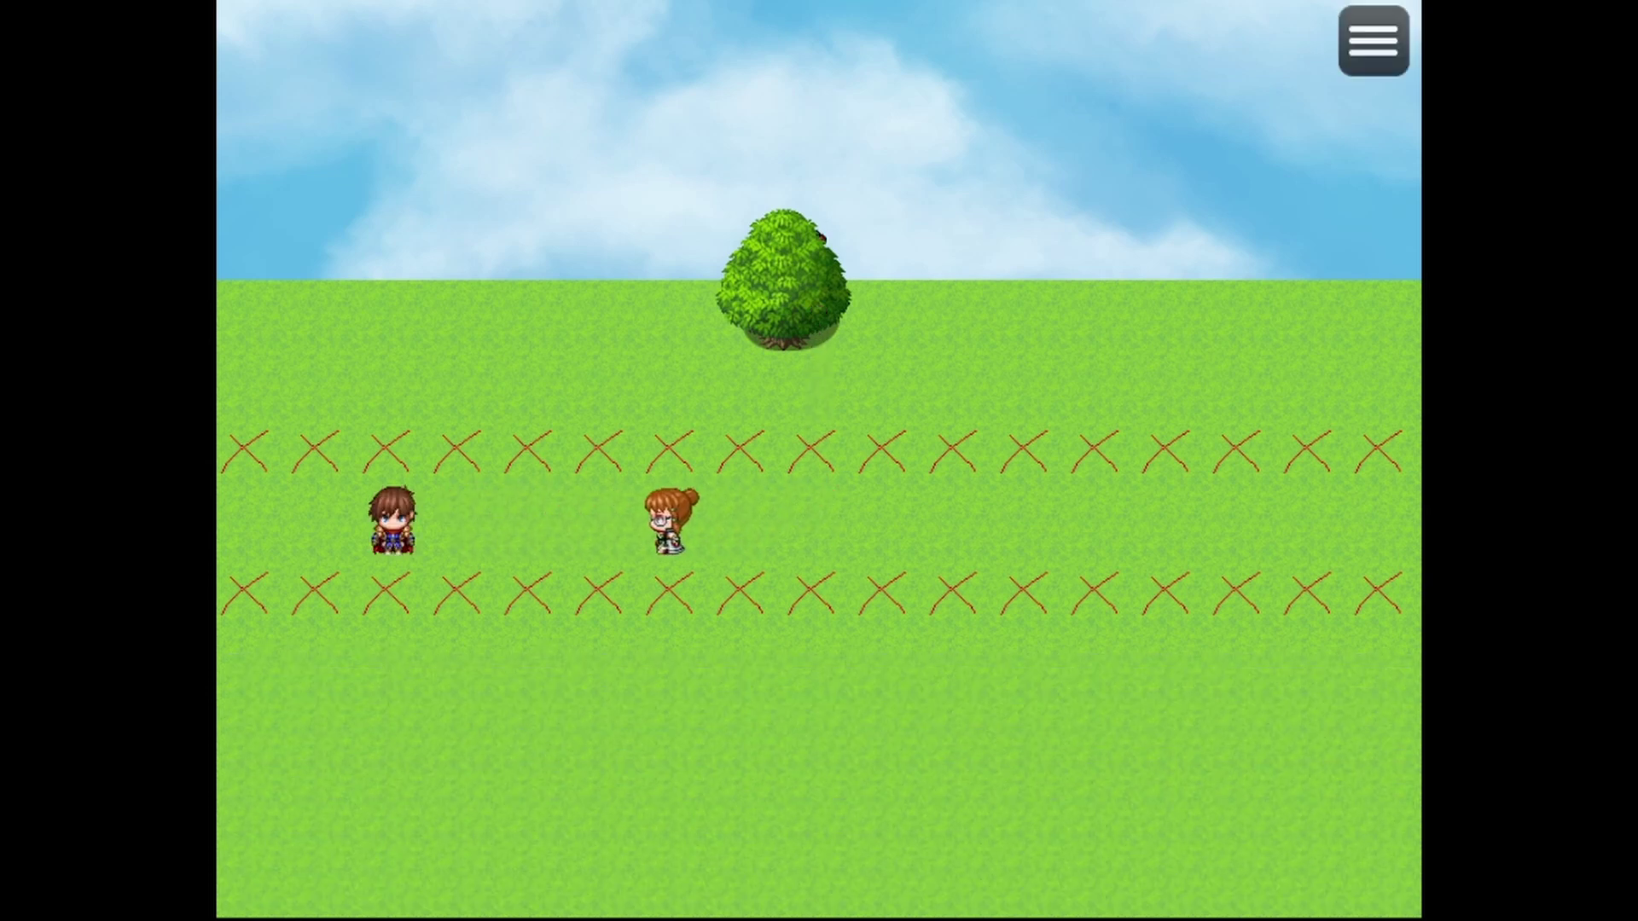
key(Return)
Step: Keep walking right along the lane under the tree to catch more falling apples
key(Right)
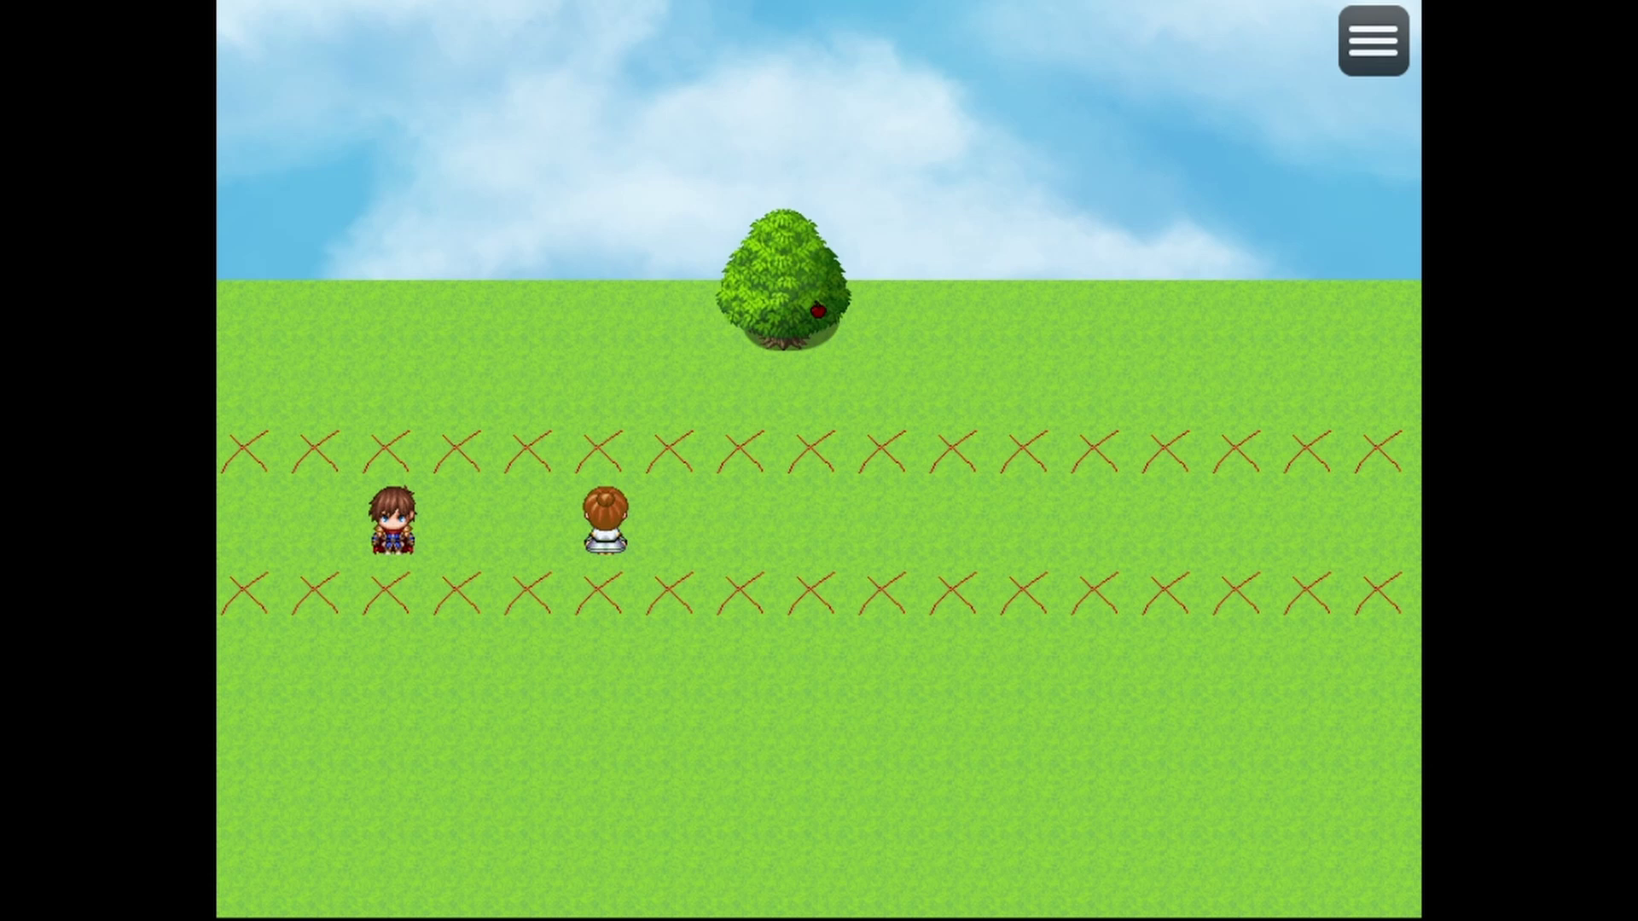
key(Right)
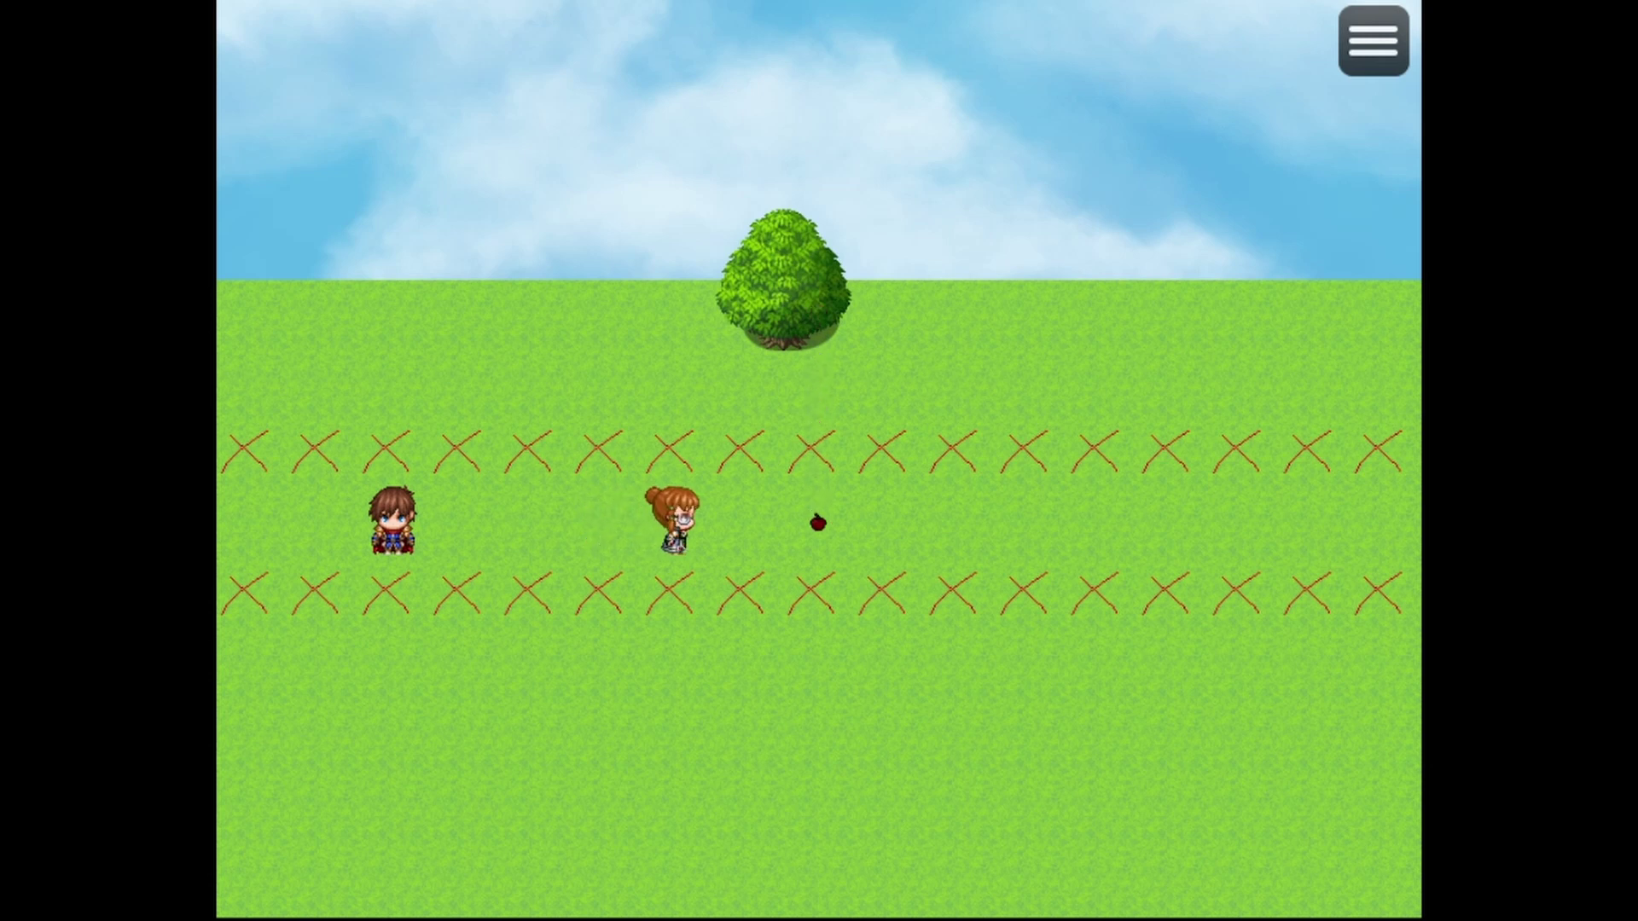
key(Right)
key(Right)
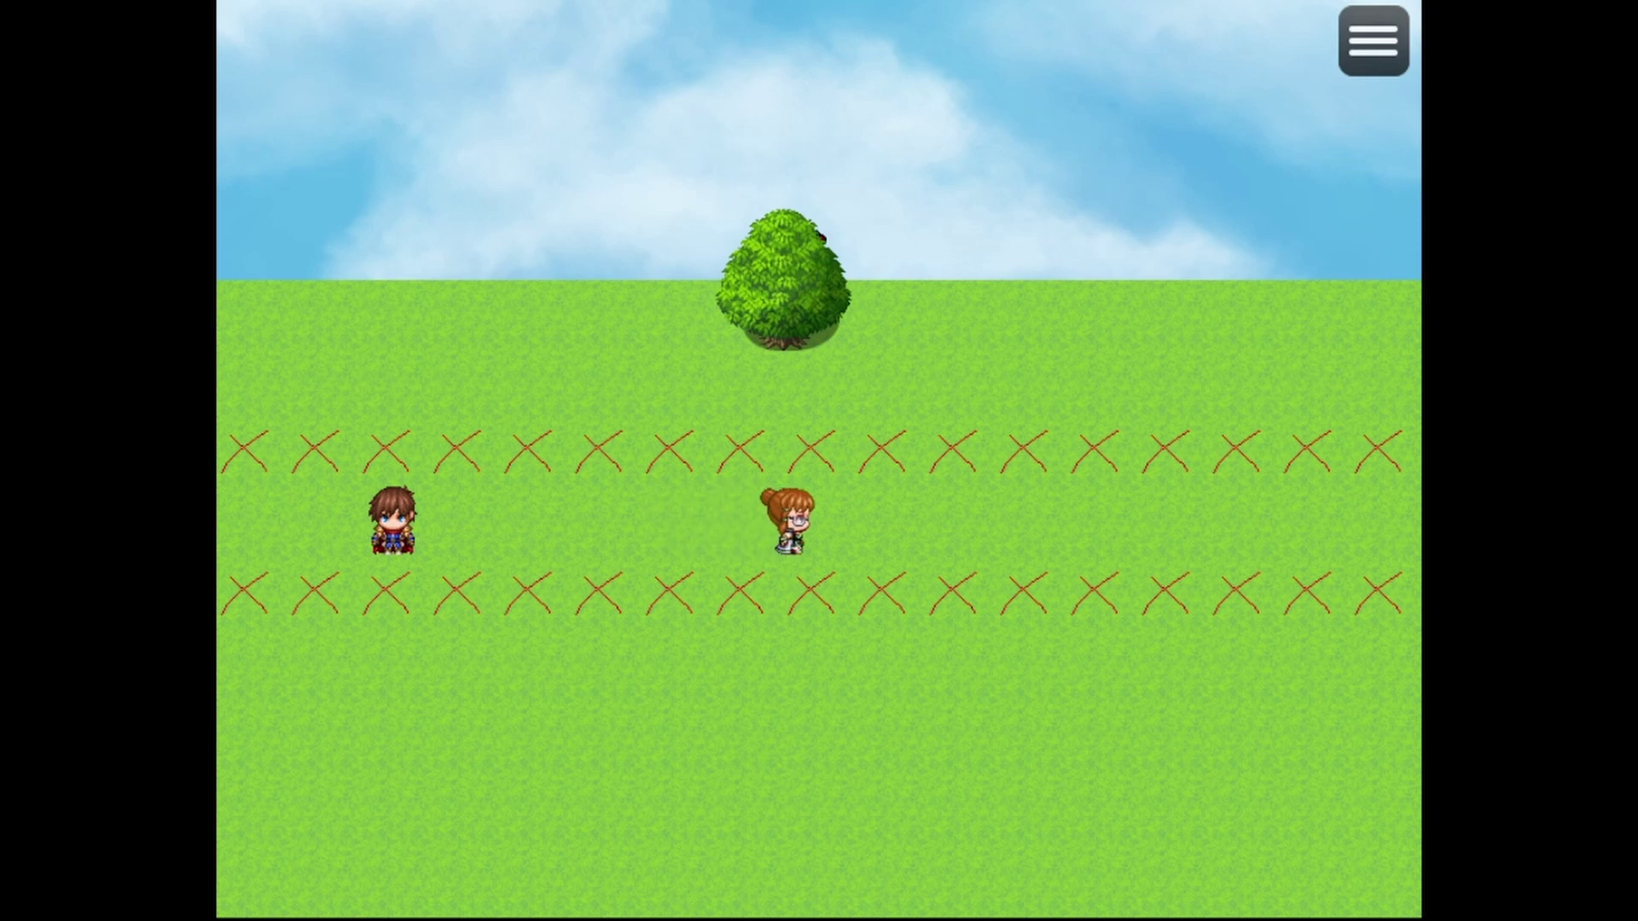
key(Up)
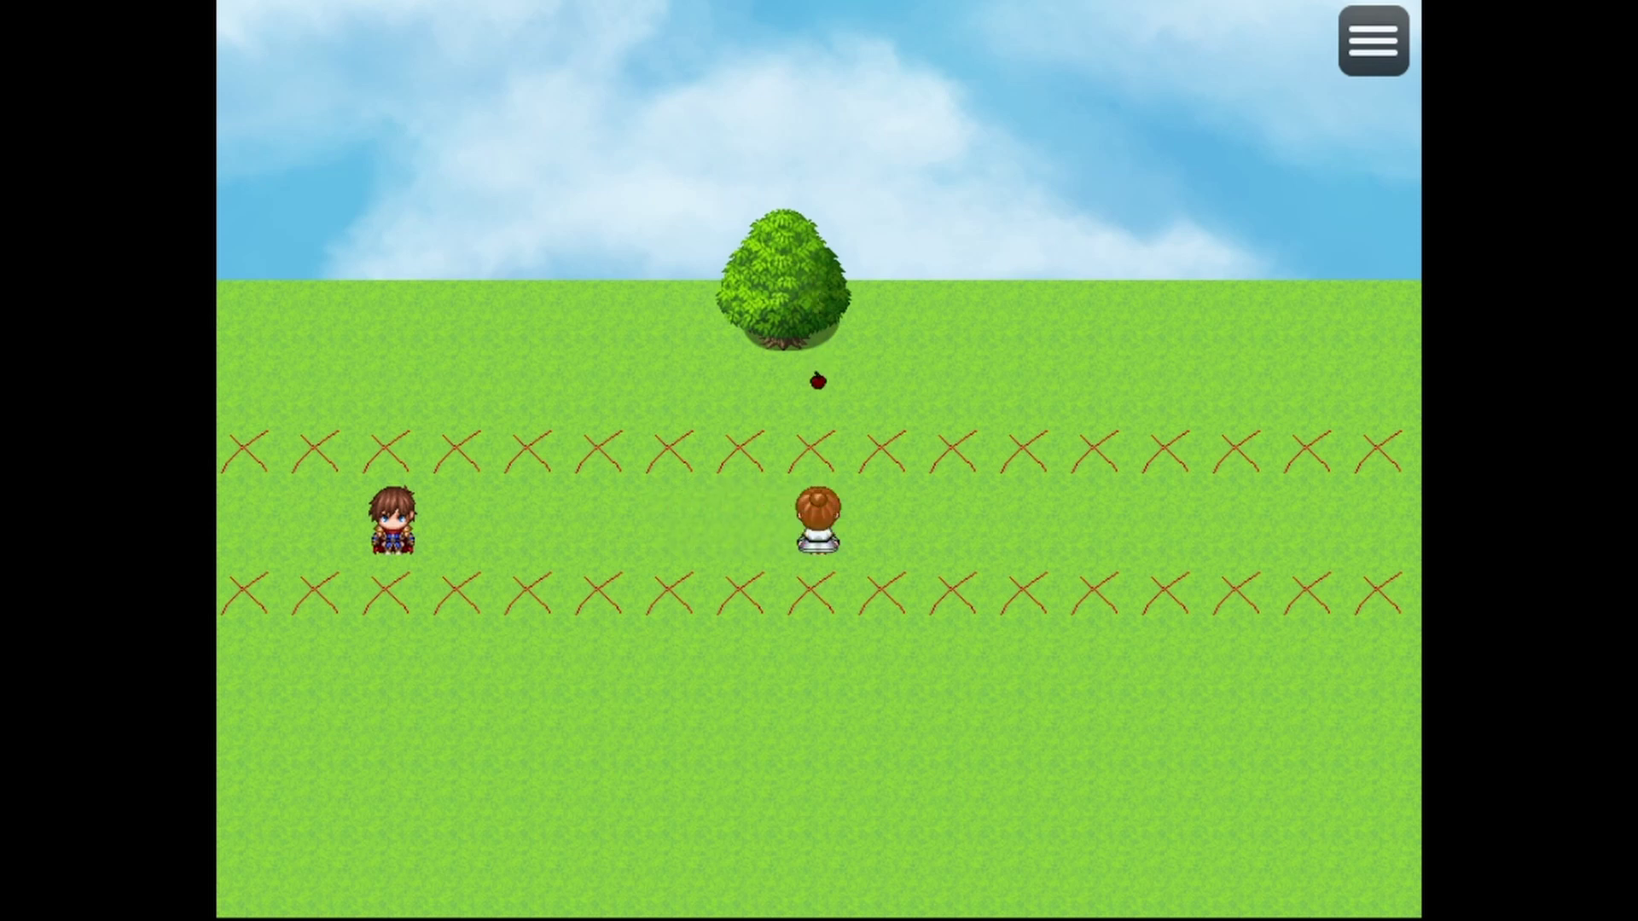
key(Left)
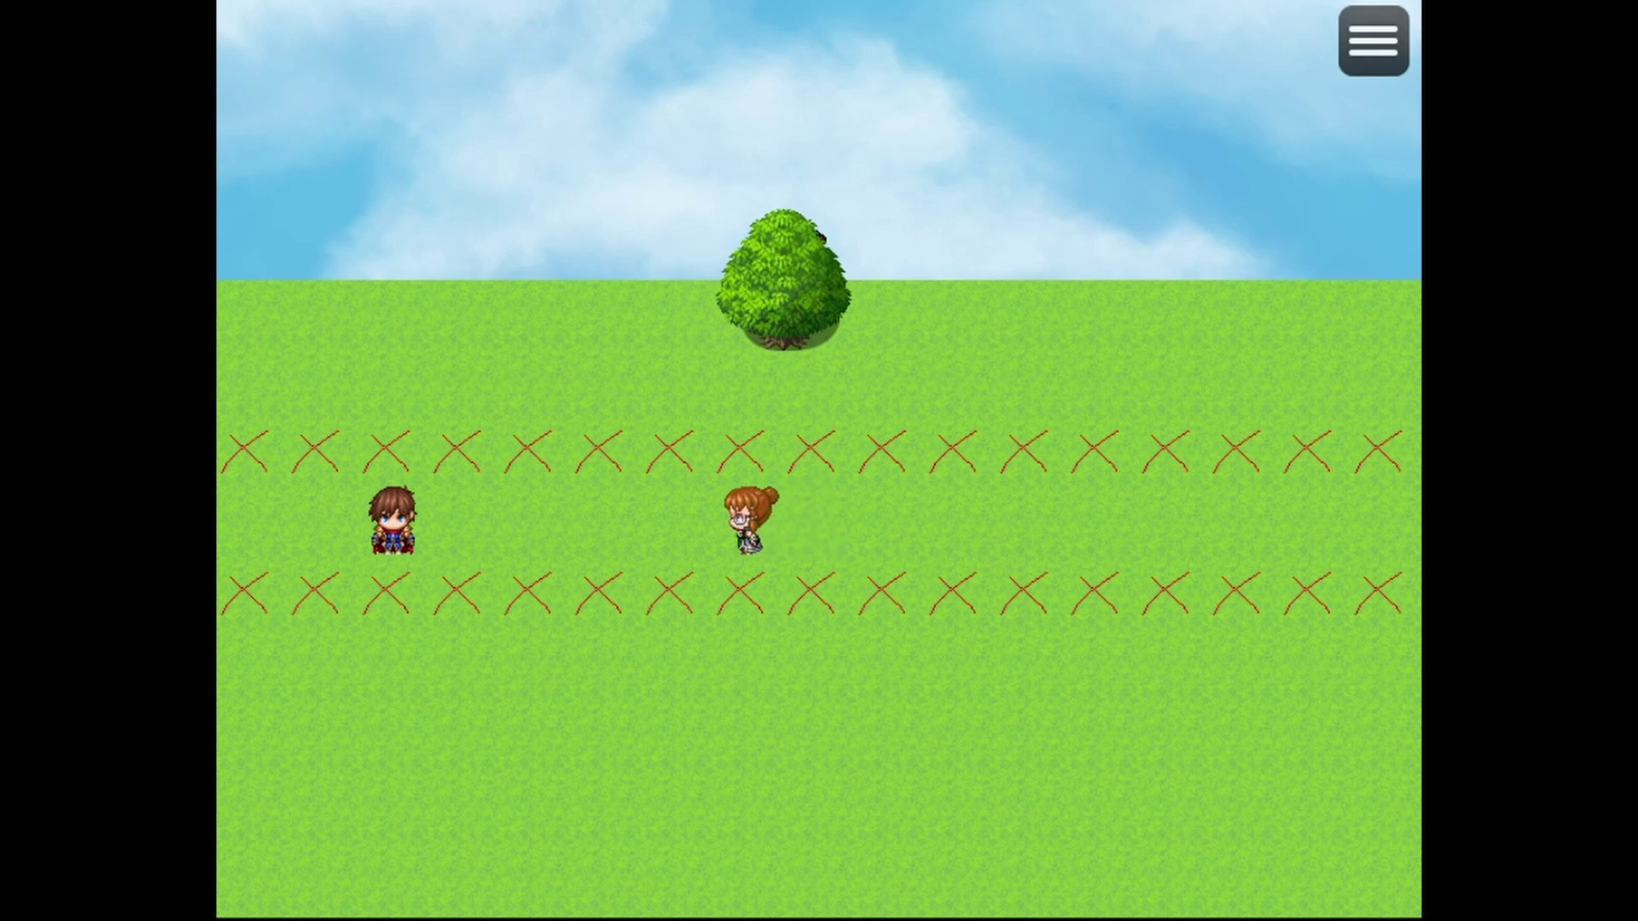
key(Right)
key(Right)
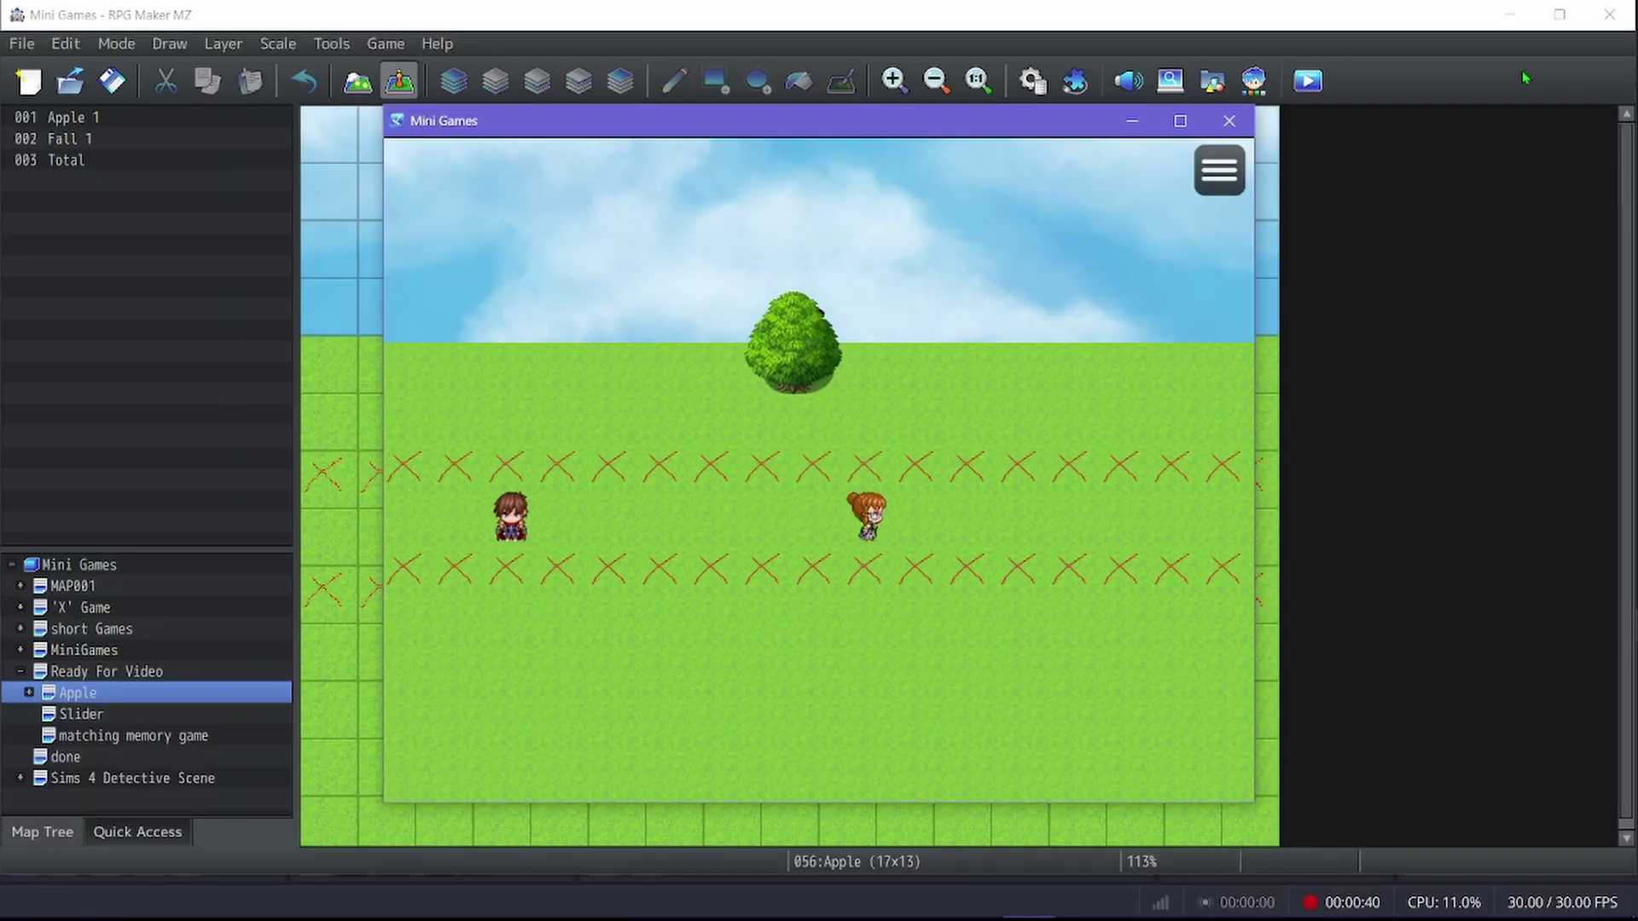
Step: Open the three-tree Apple child map and make a lane tile the player's starting position
click(1229, 120)
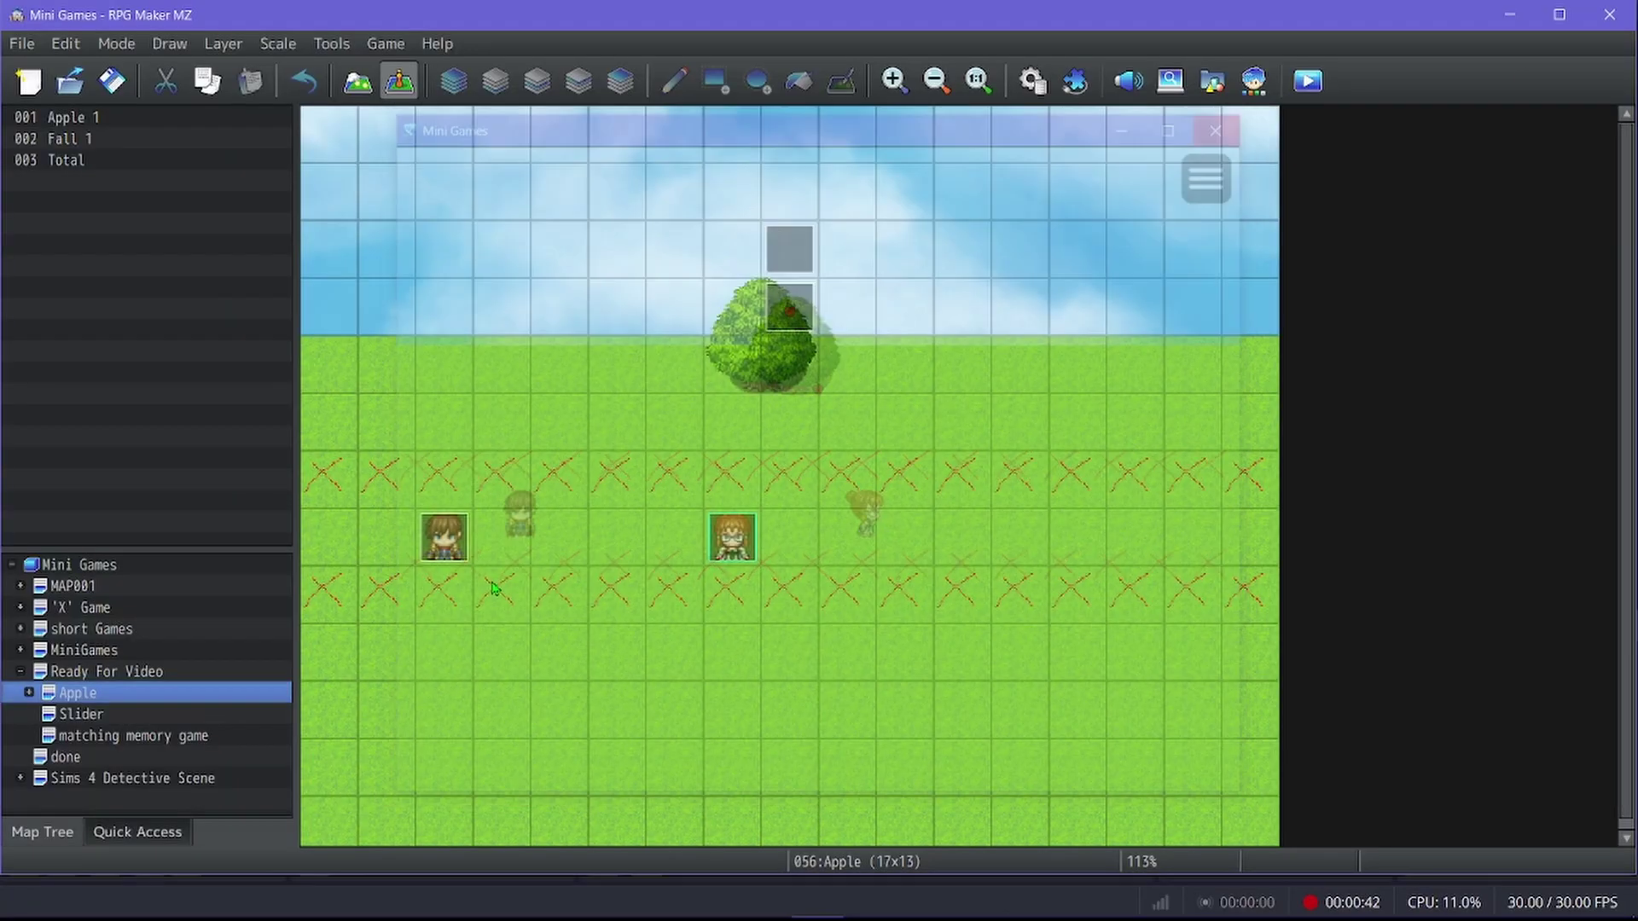
click(28, 694)
click(85, 714)
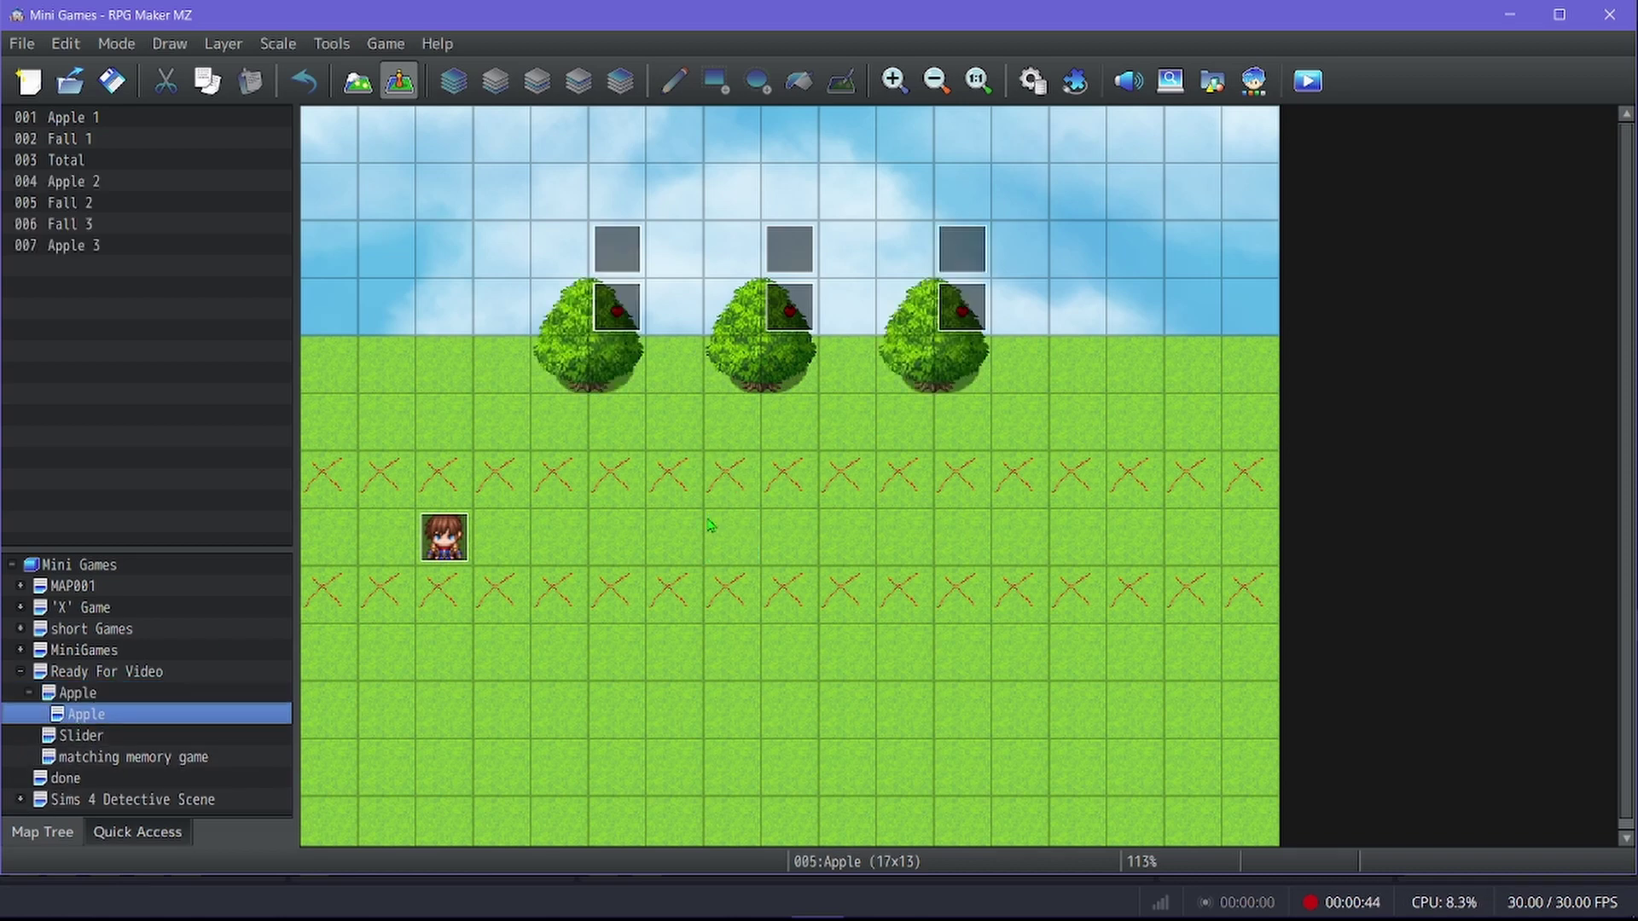
right_click(656, 544)
mouse_move(751, 866)
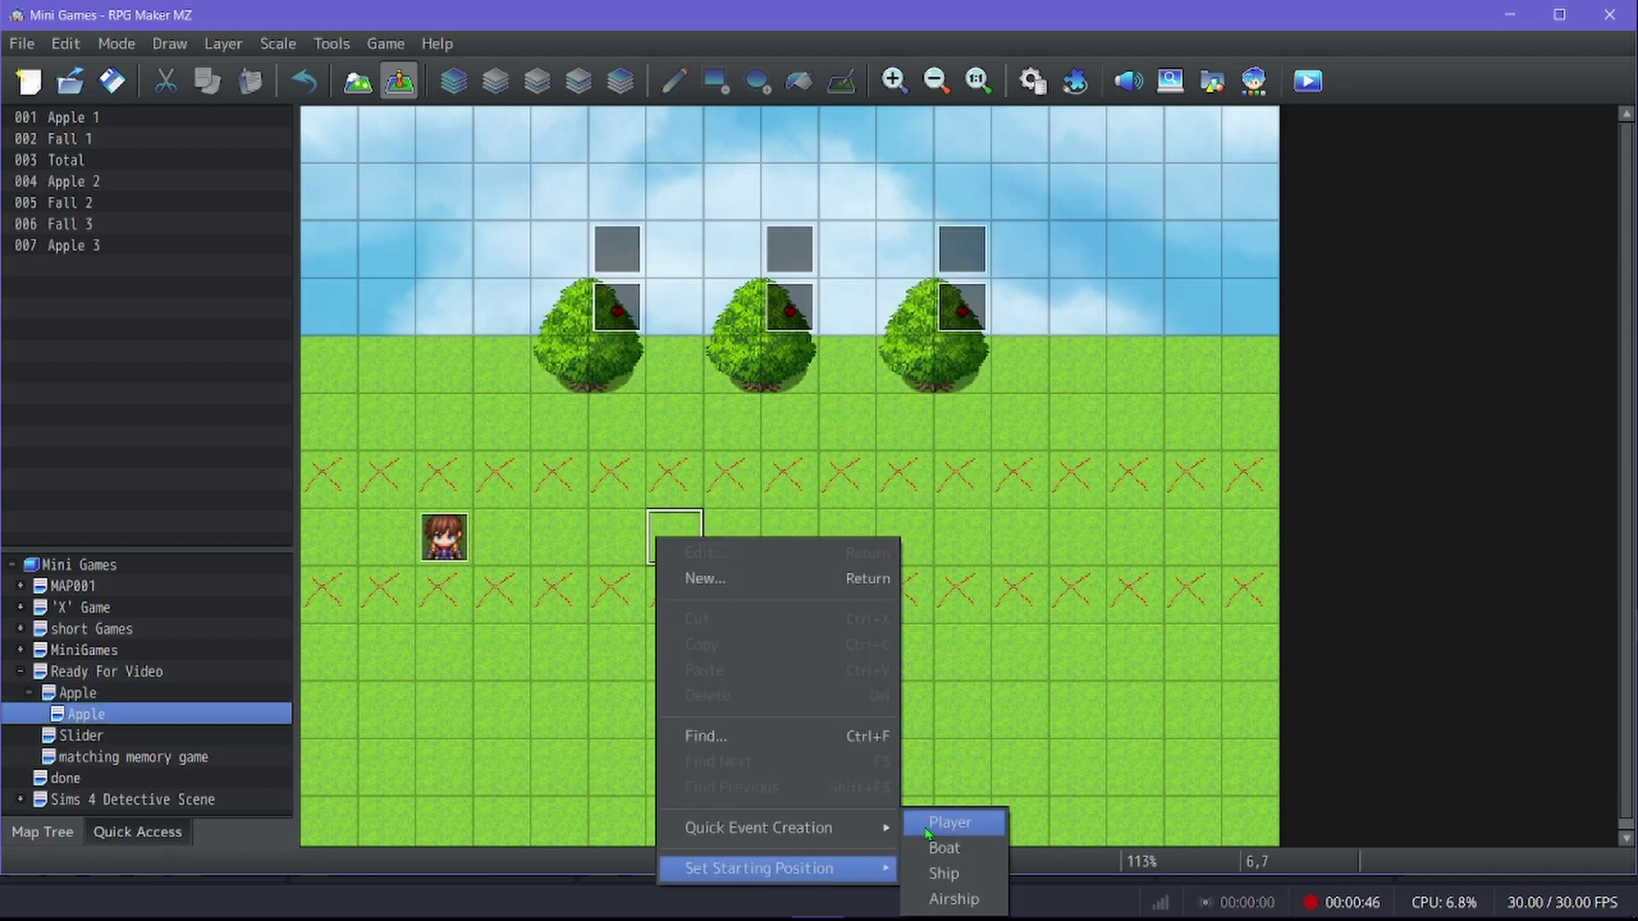
click(947, 824)
Step: Set Basket as the starting party member in Database System 1, then playtest
click(1032, 81)
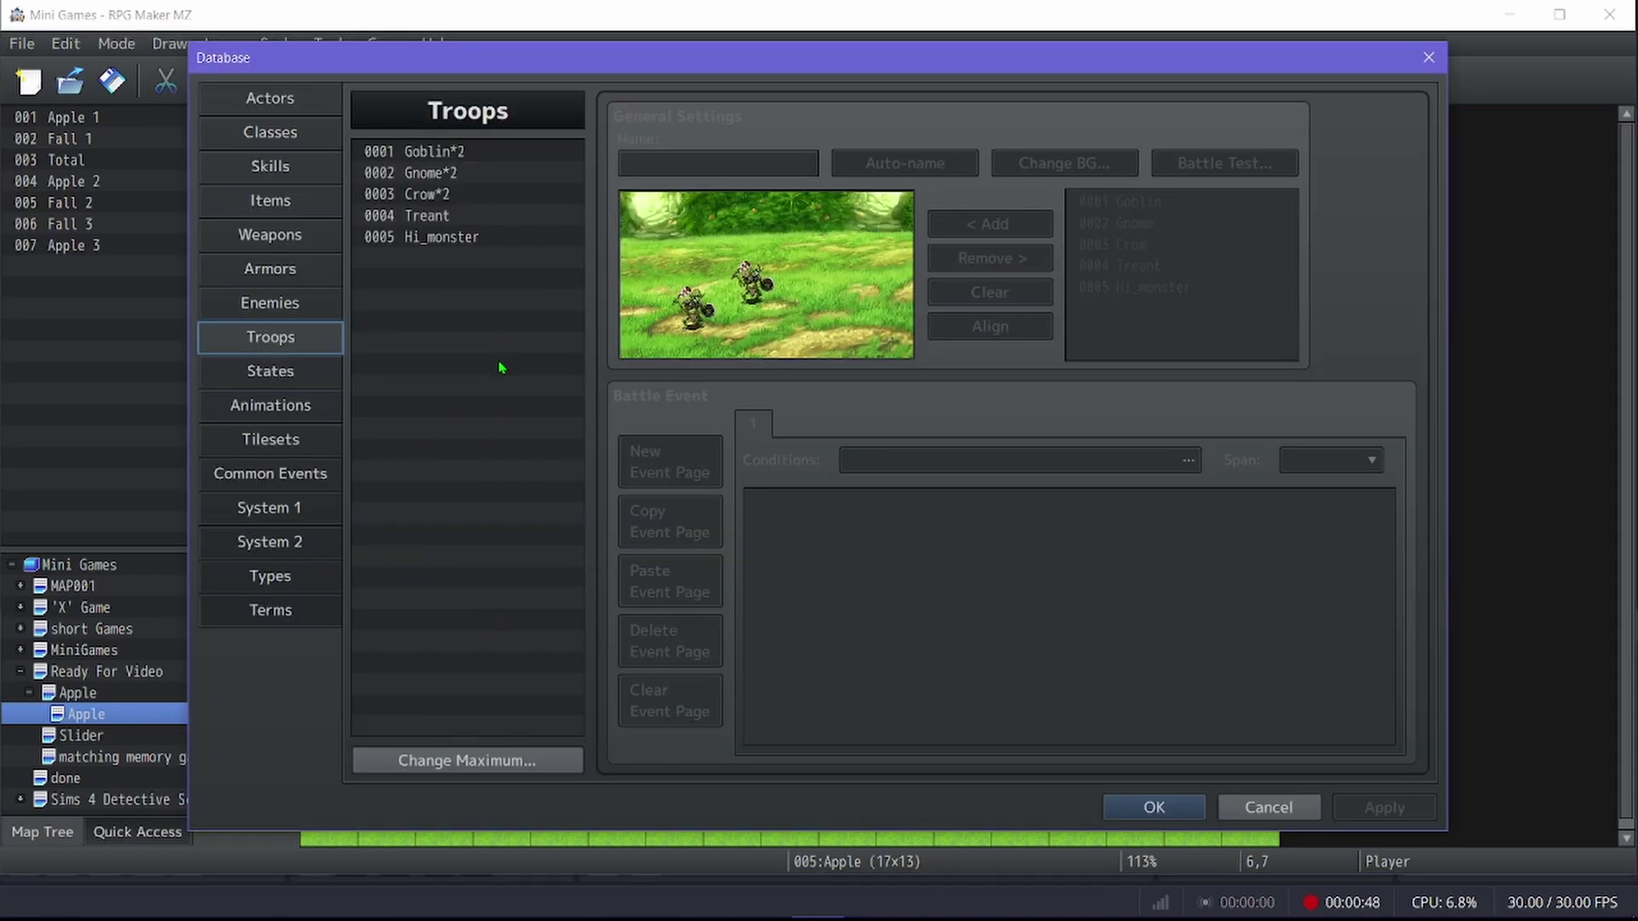
click(311, 512)
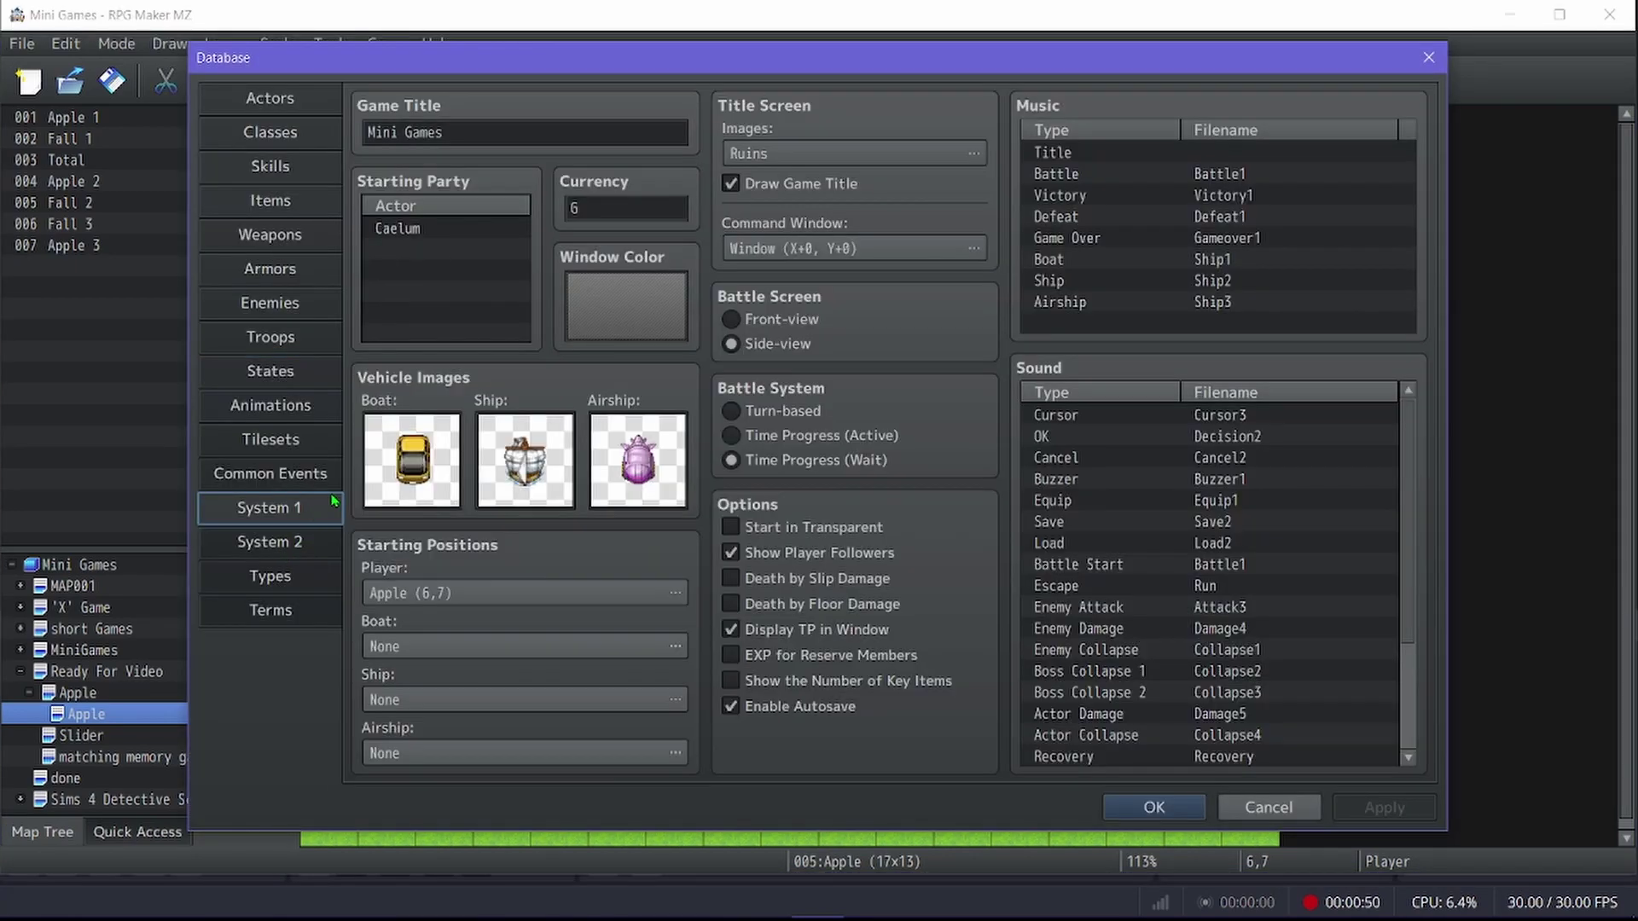
click(455, 238)
double_click(461, 230)
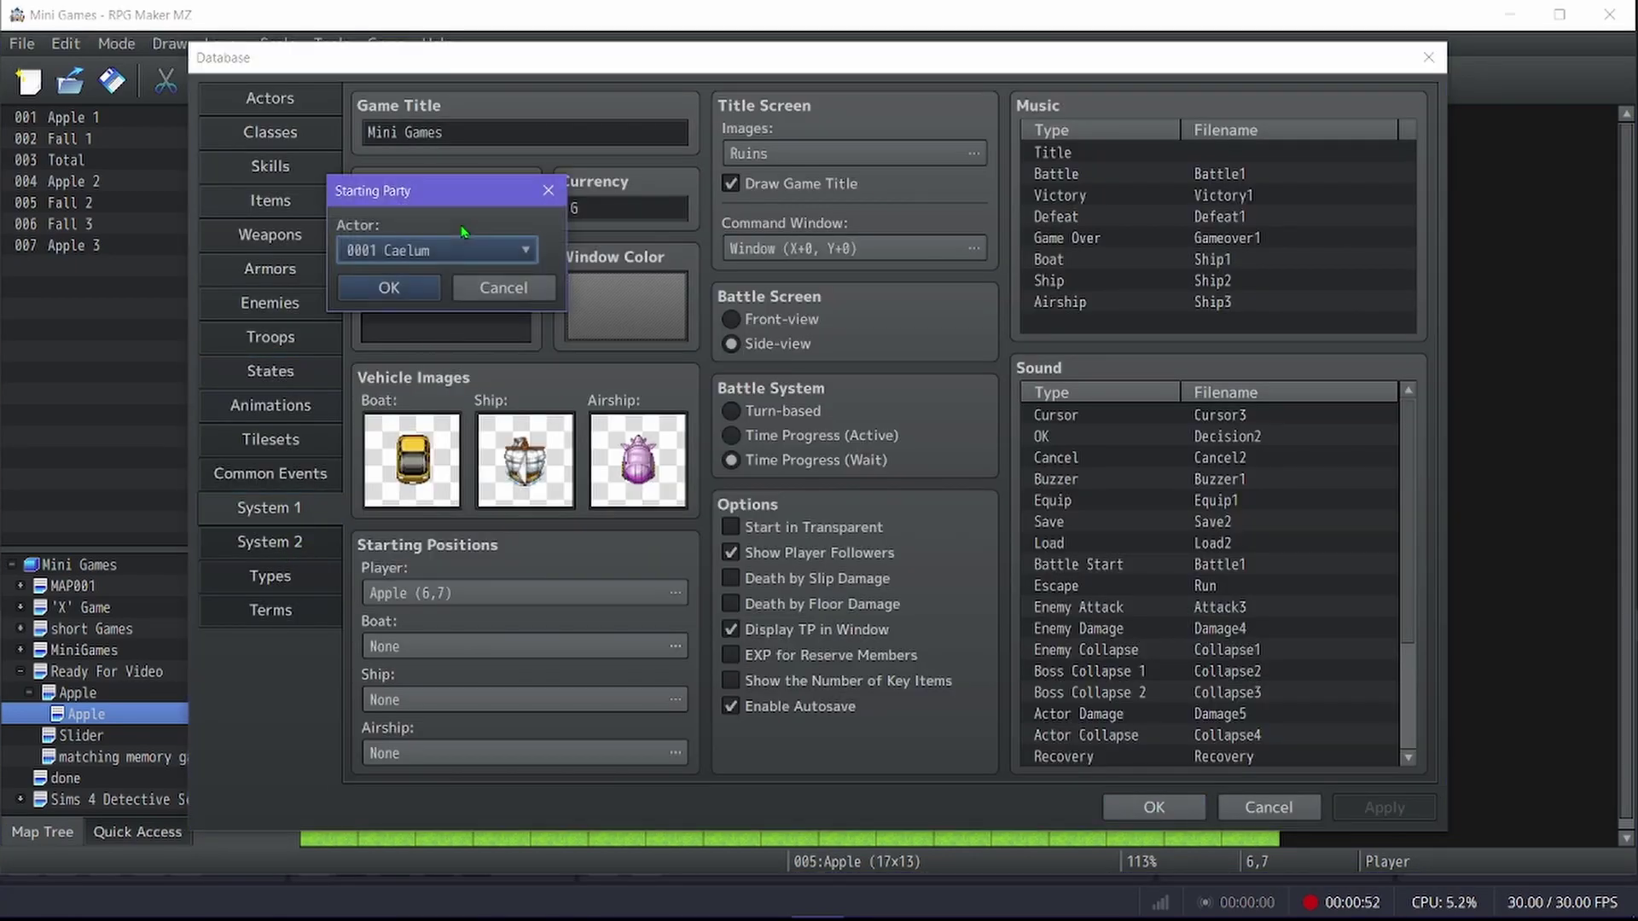
click(458, 255)
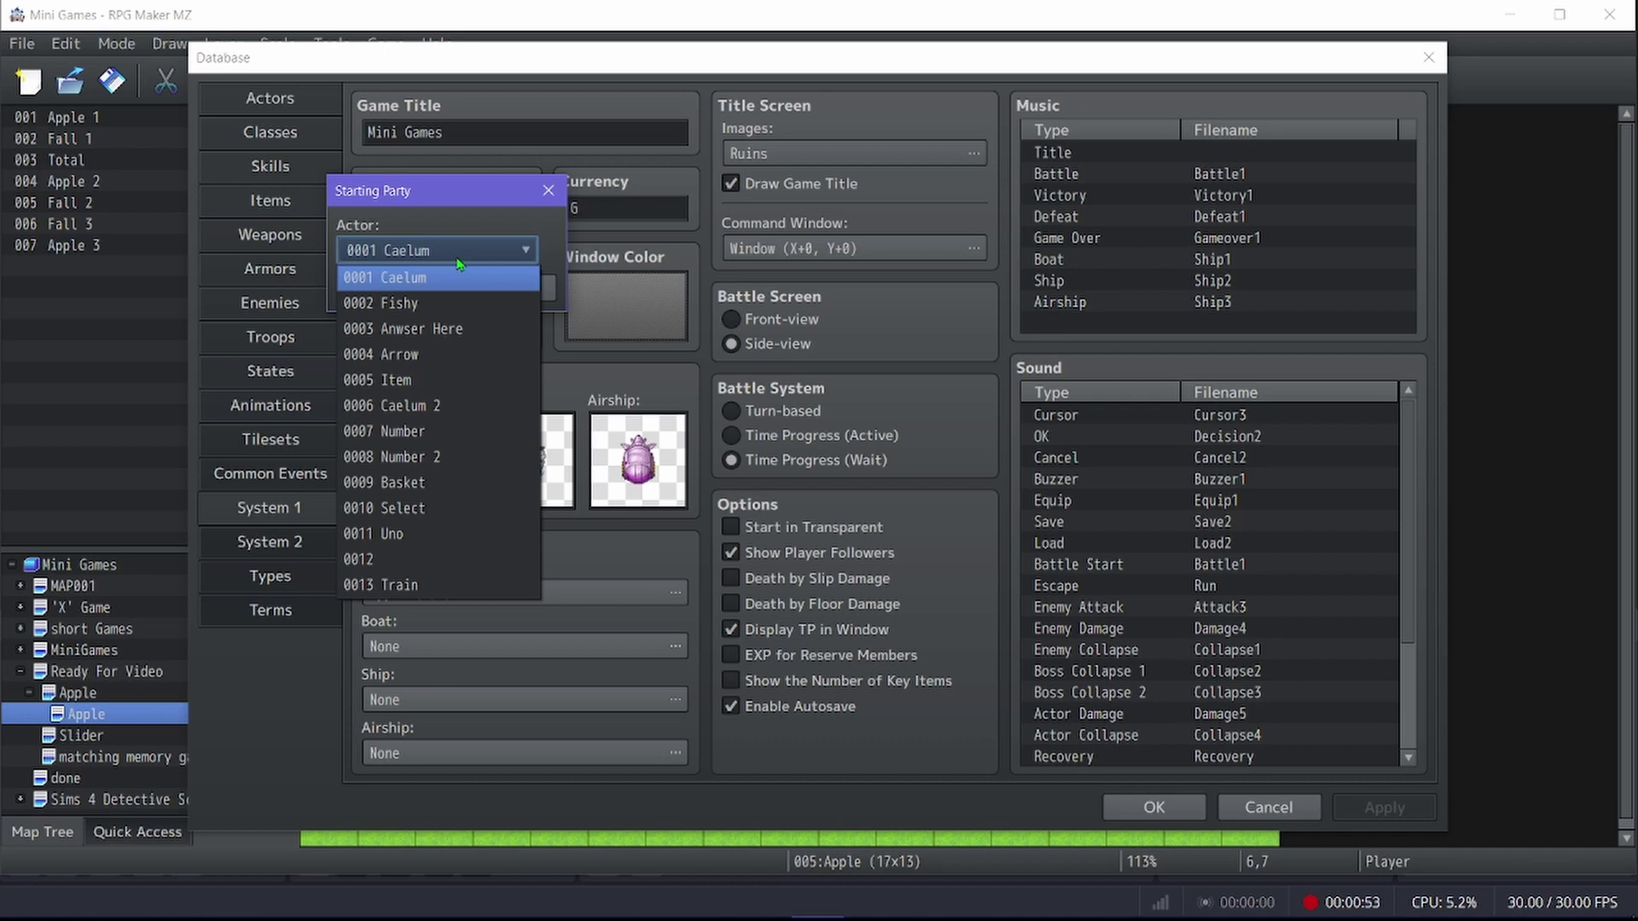
click(401, 482)
click(401, 288)
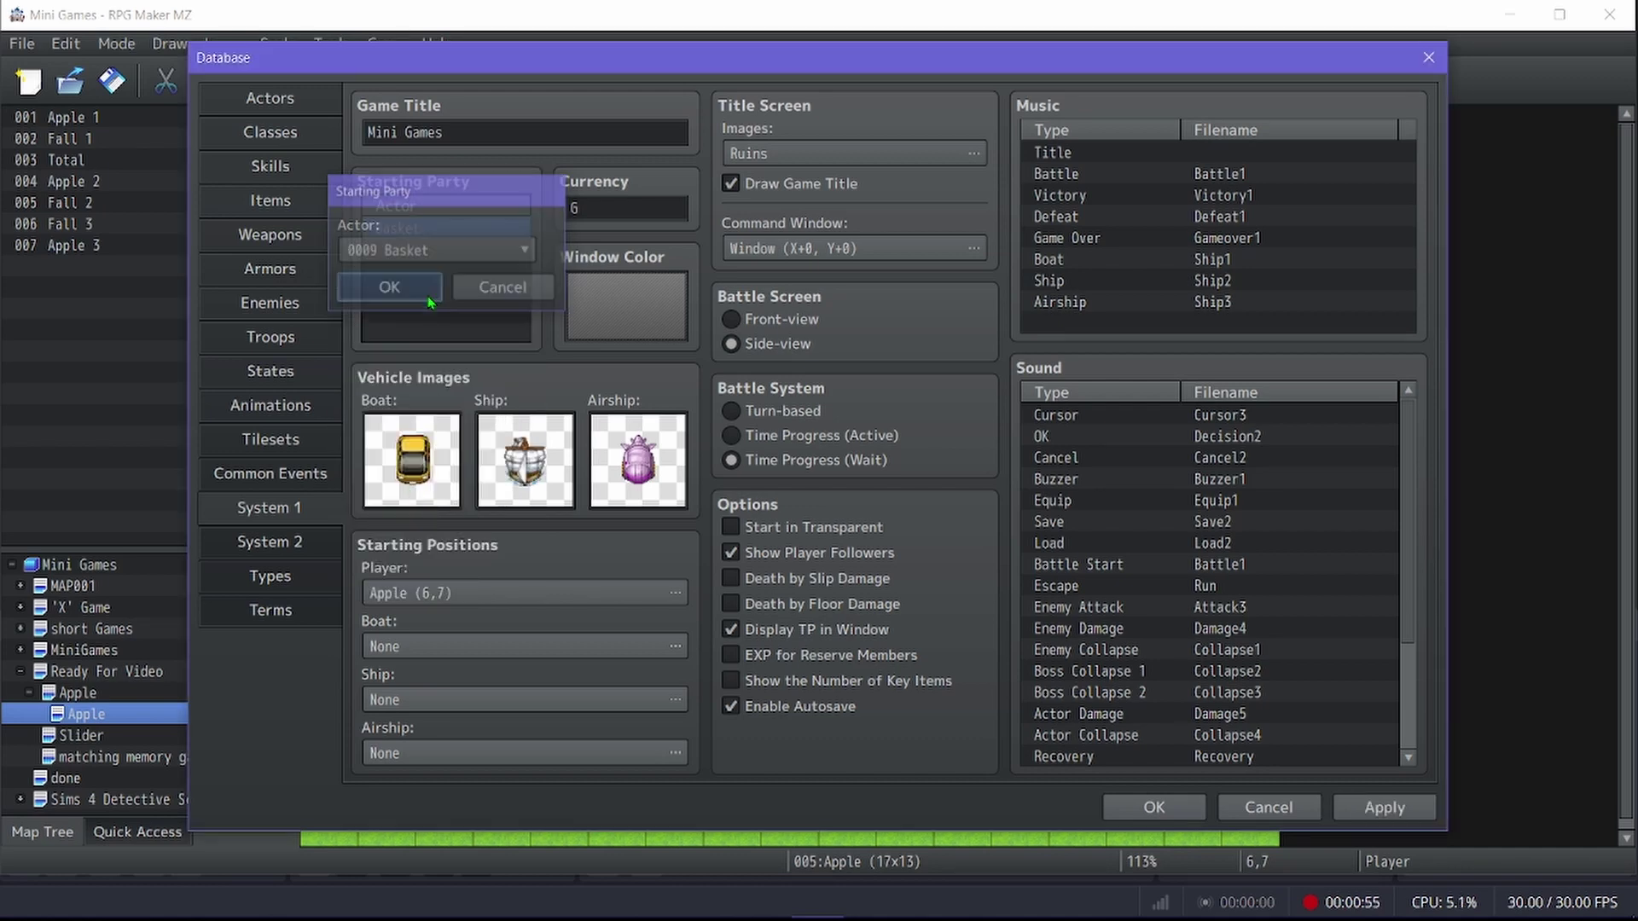
click(1153, 807)
click(1305, 81)
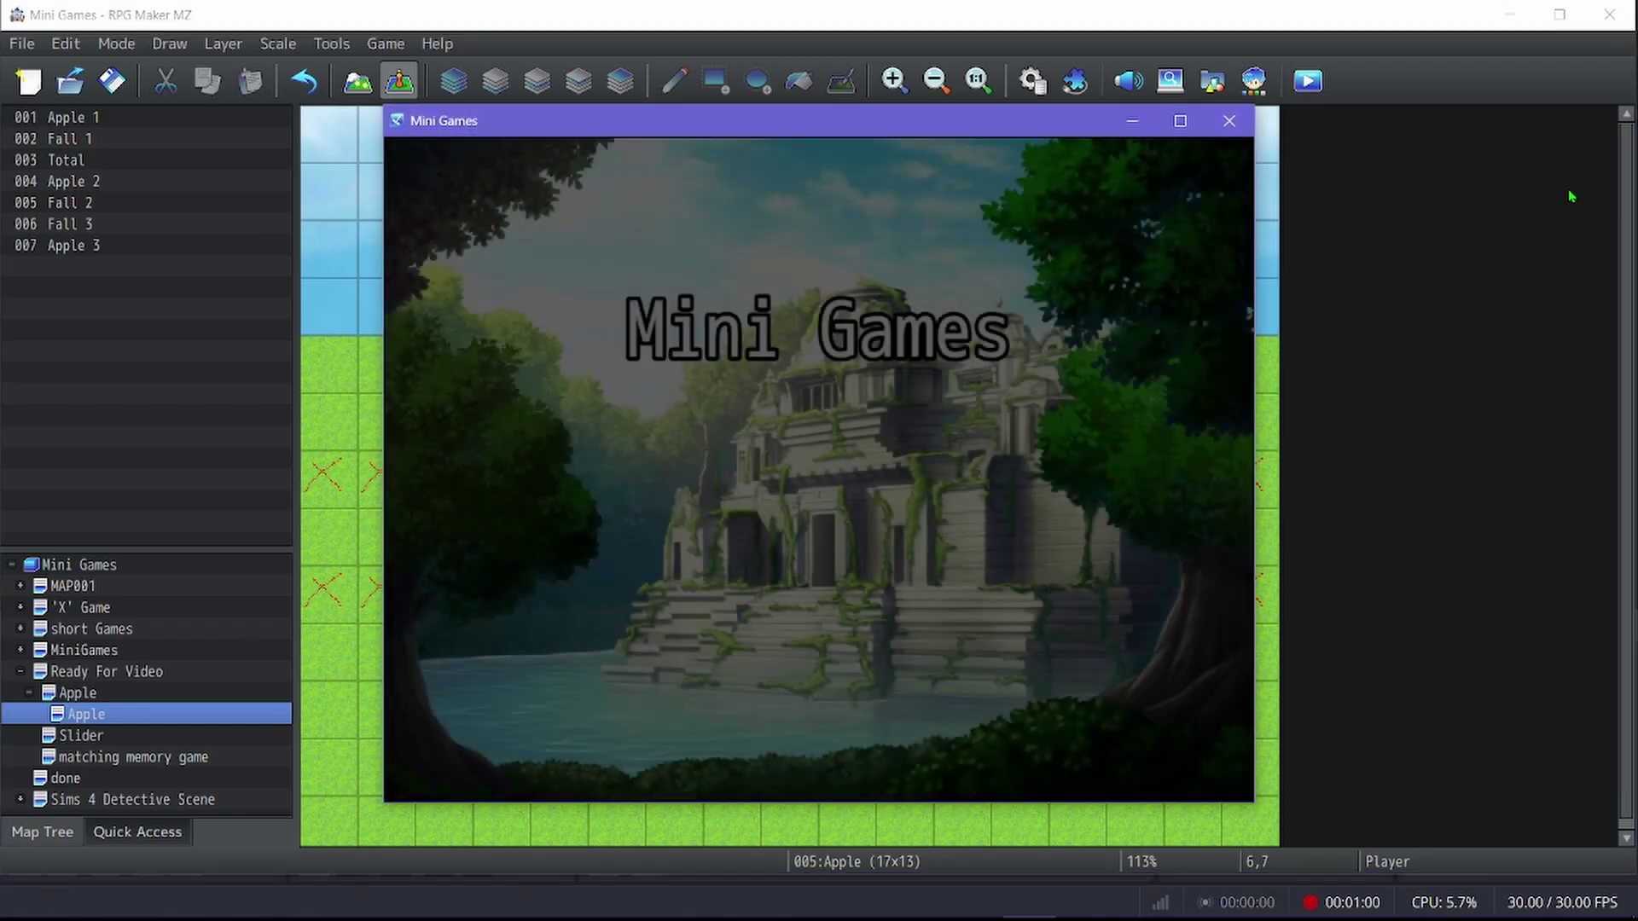
Step: Start a new game and move the basket right to catch apples until the total 17 appears
key(Up)
key(Return)
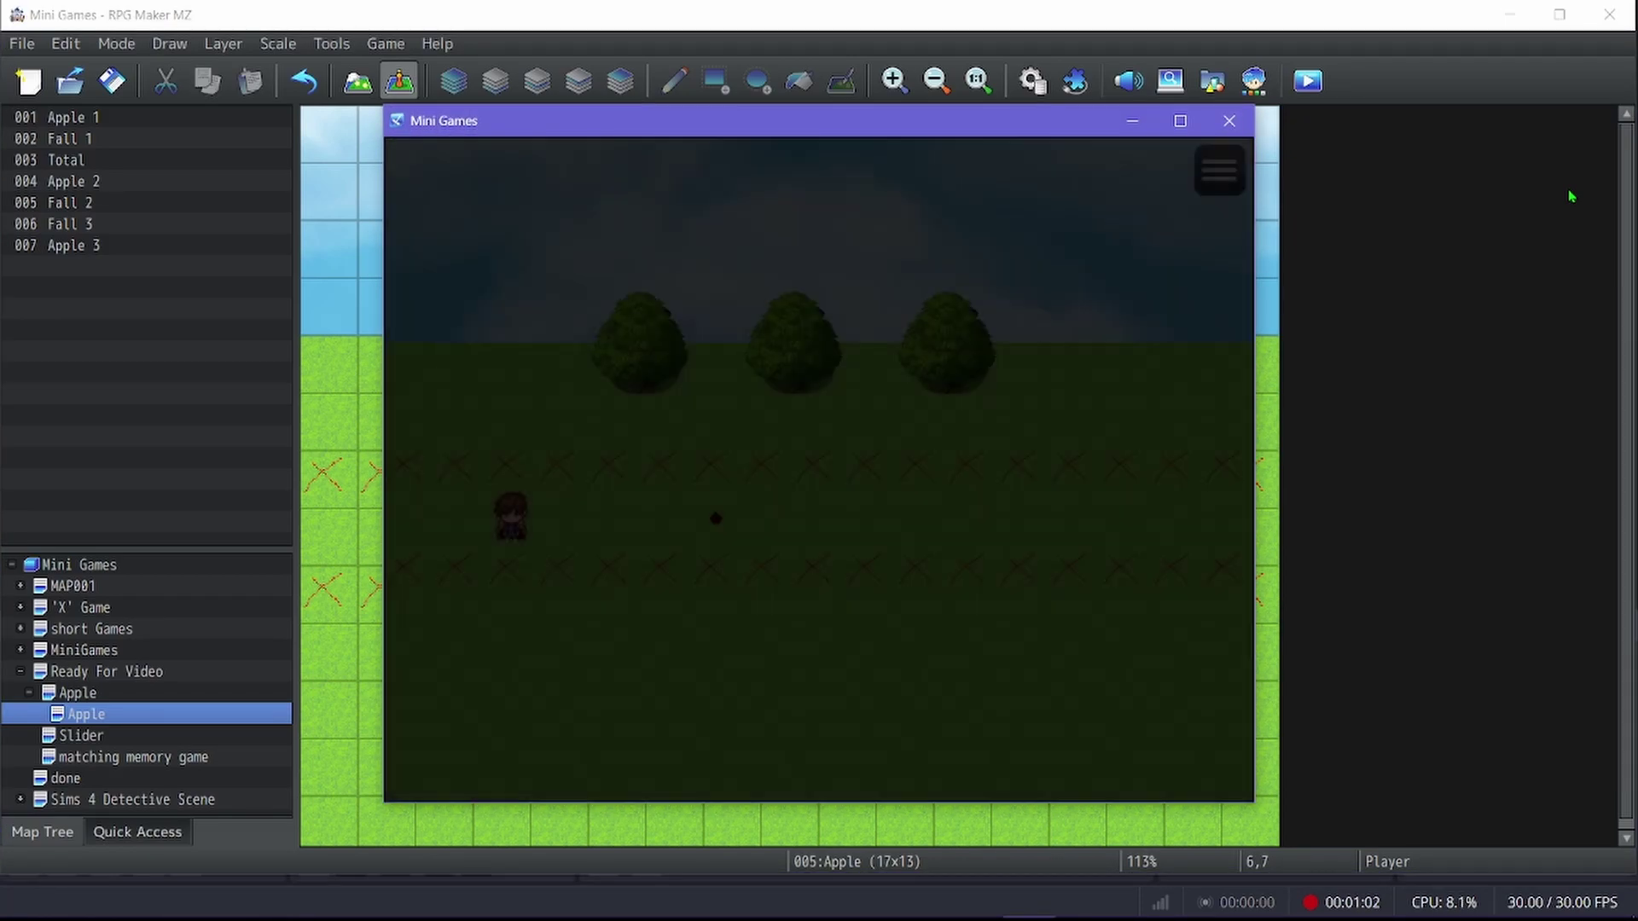
key(Right)
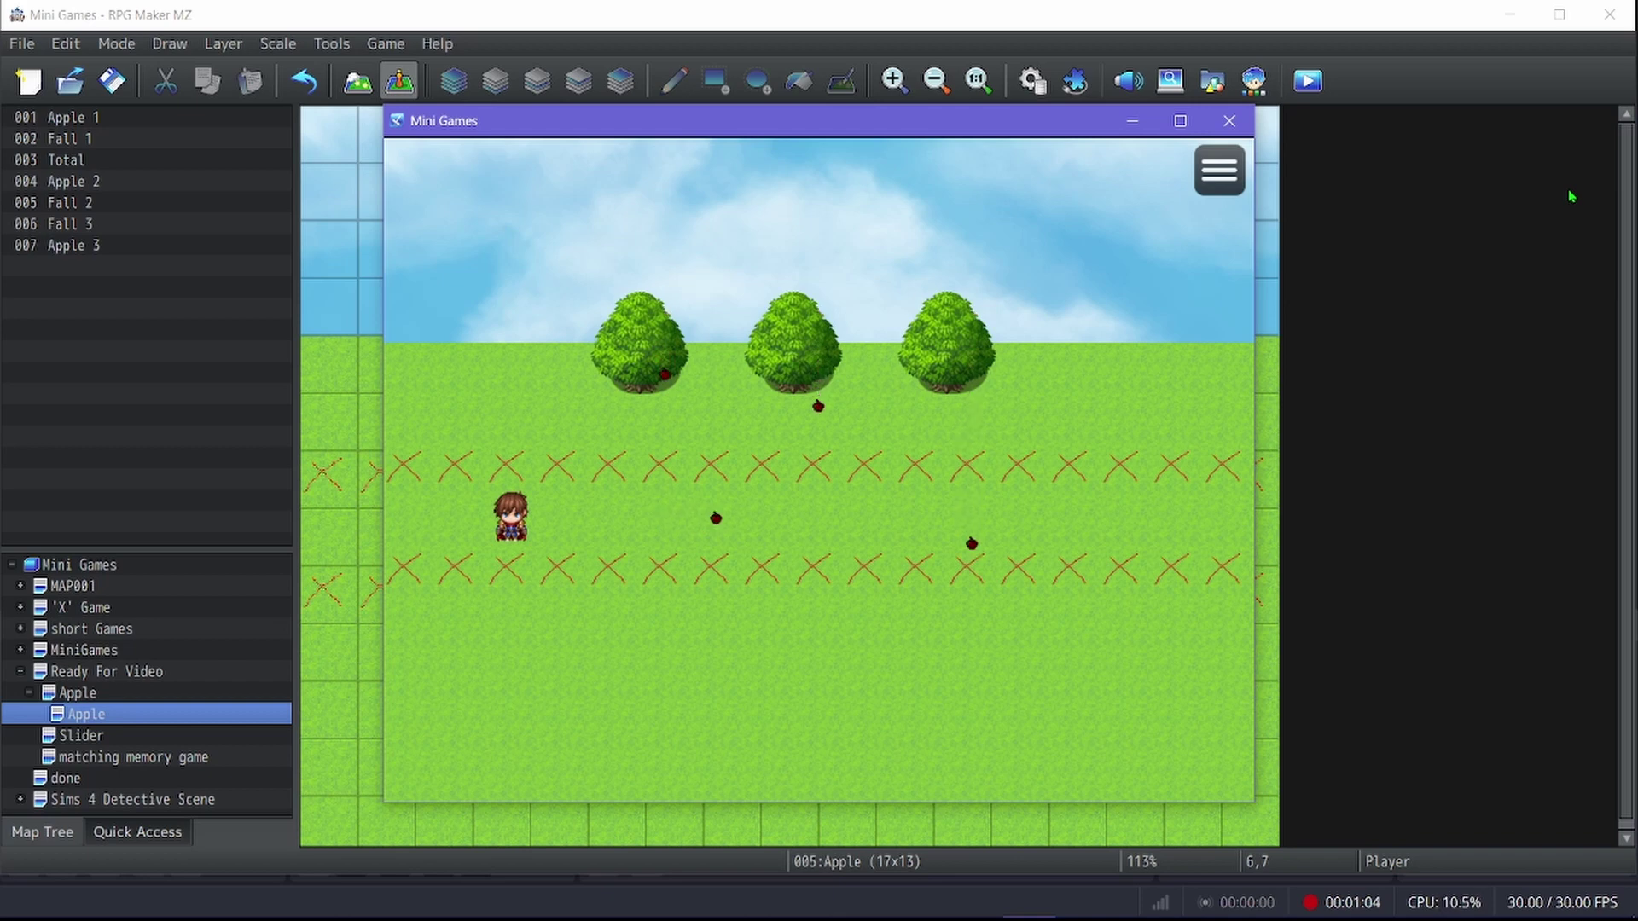
key(Right)
key(Right)
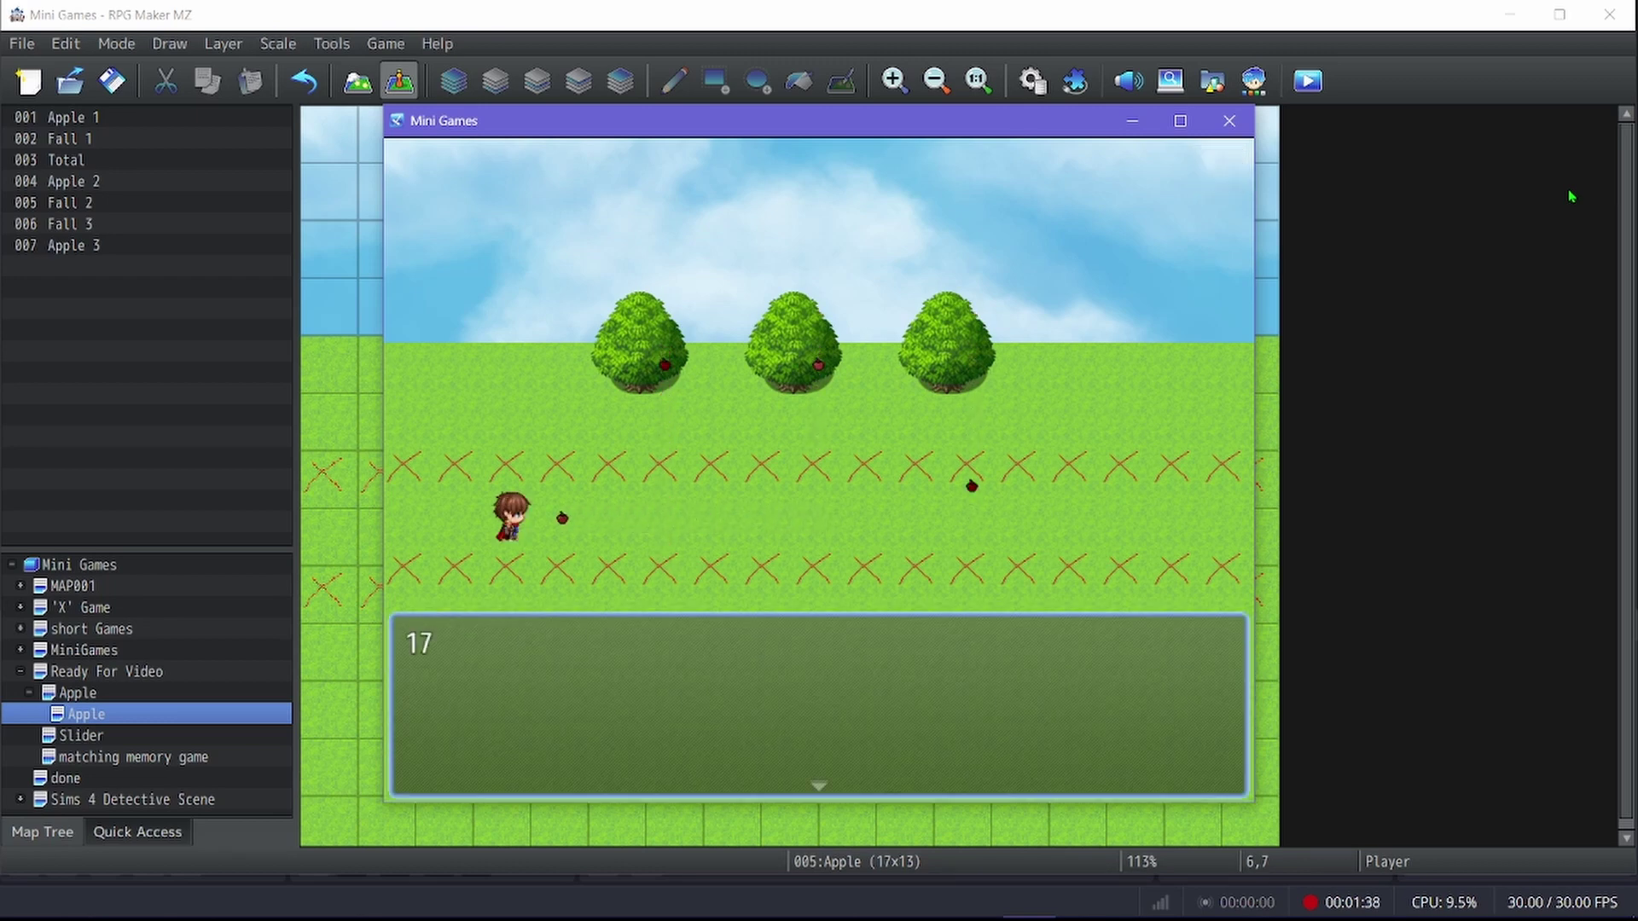
key(Return)
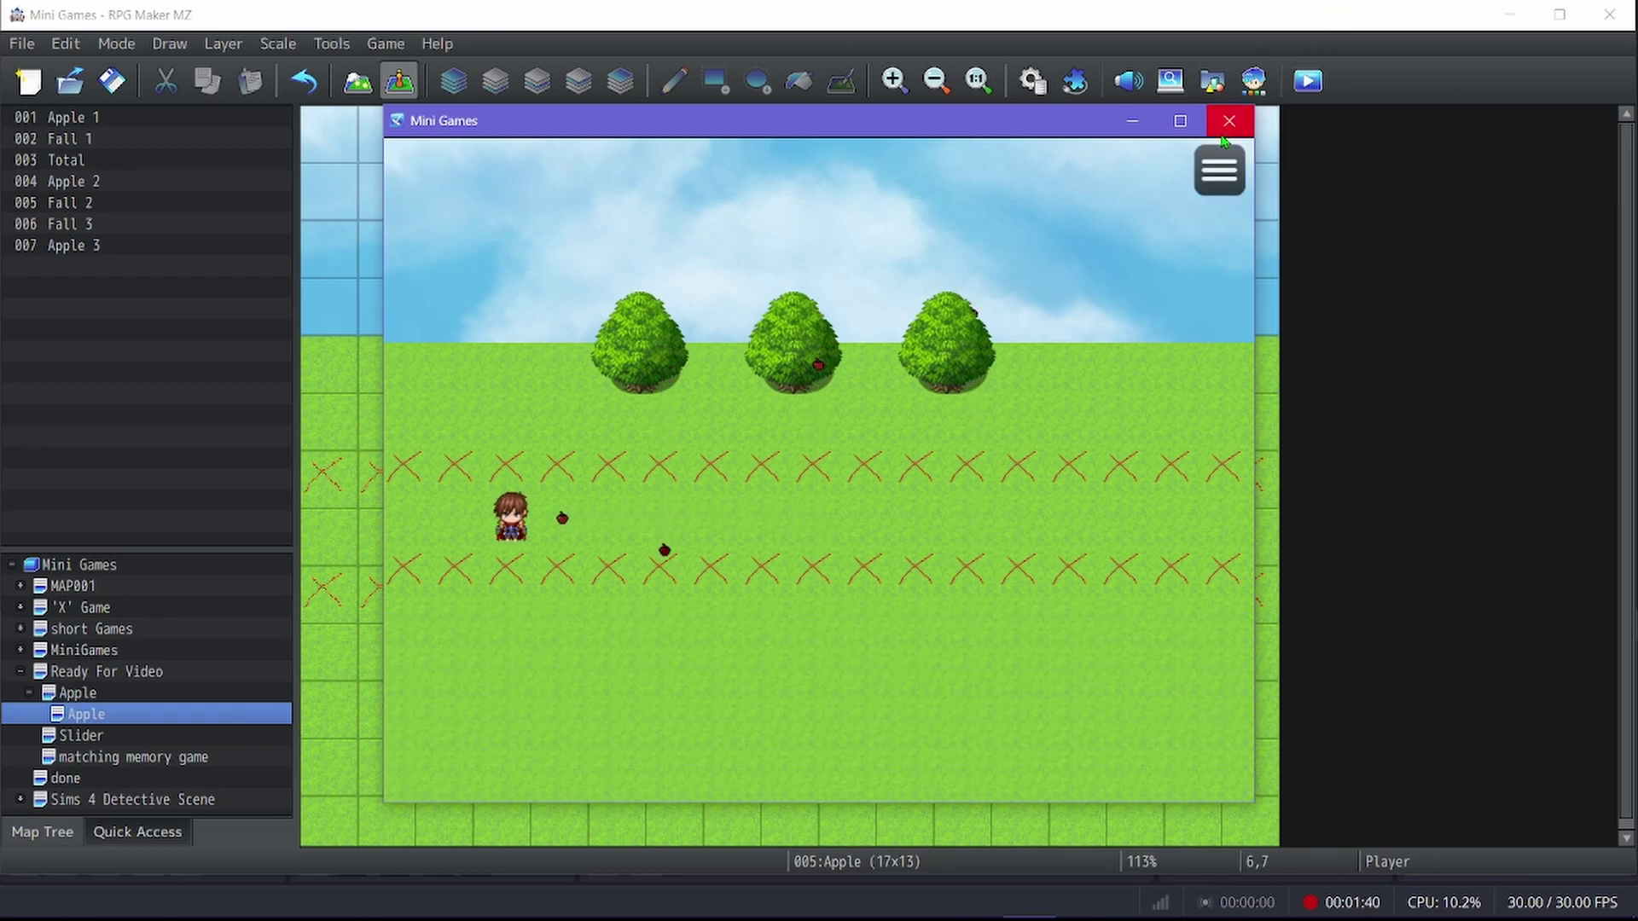
Step: Return to the single-tree parent Apple map and glance at the Total event
click(1228, 120)
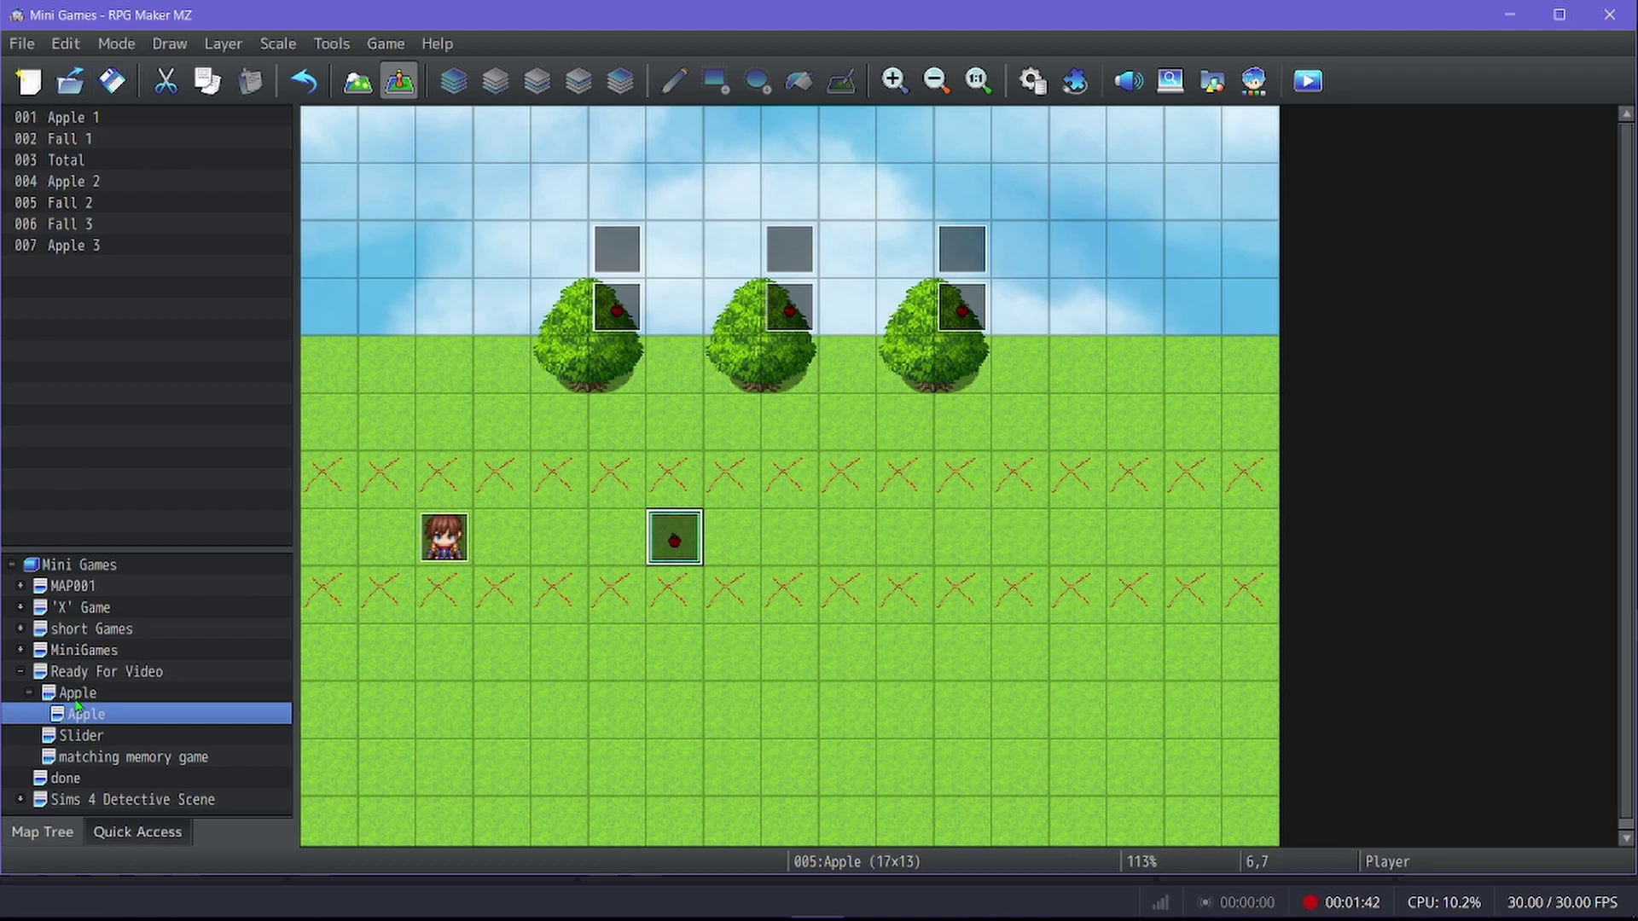
click(77, 698)
ctrl+scroll(721, 443, up, 1)
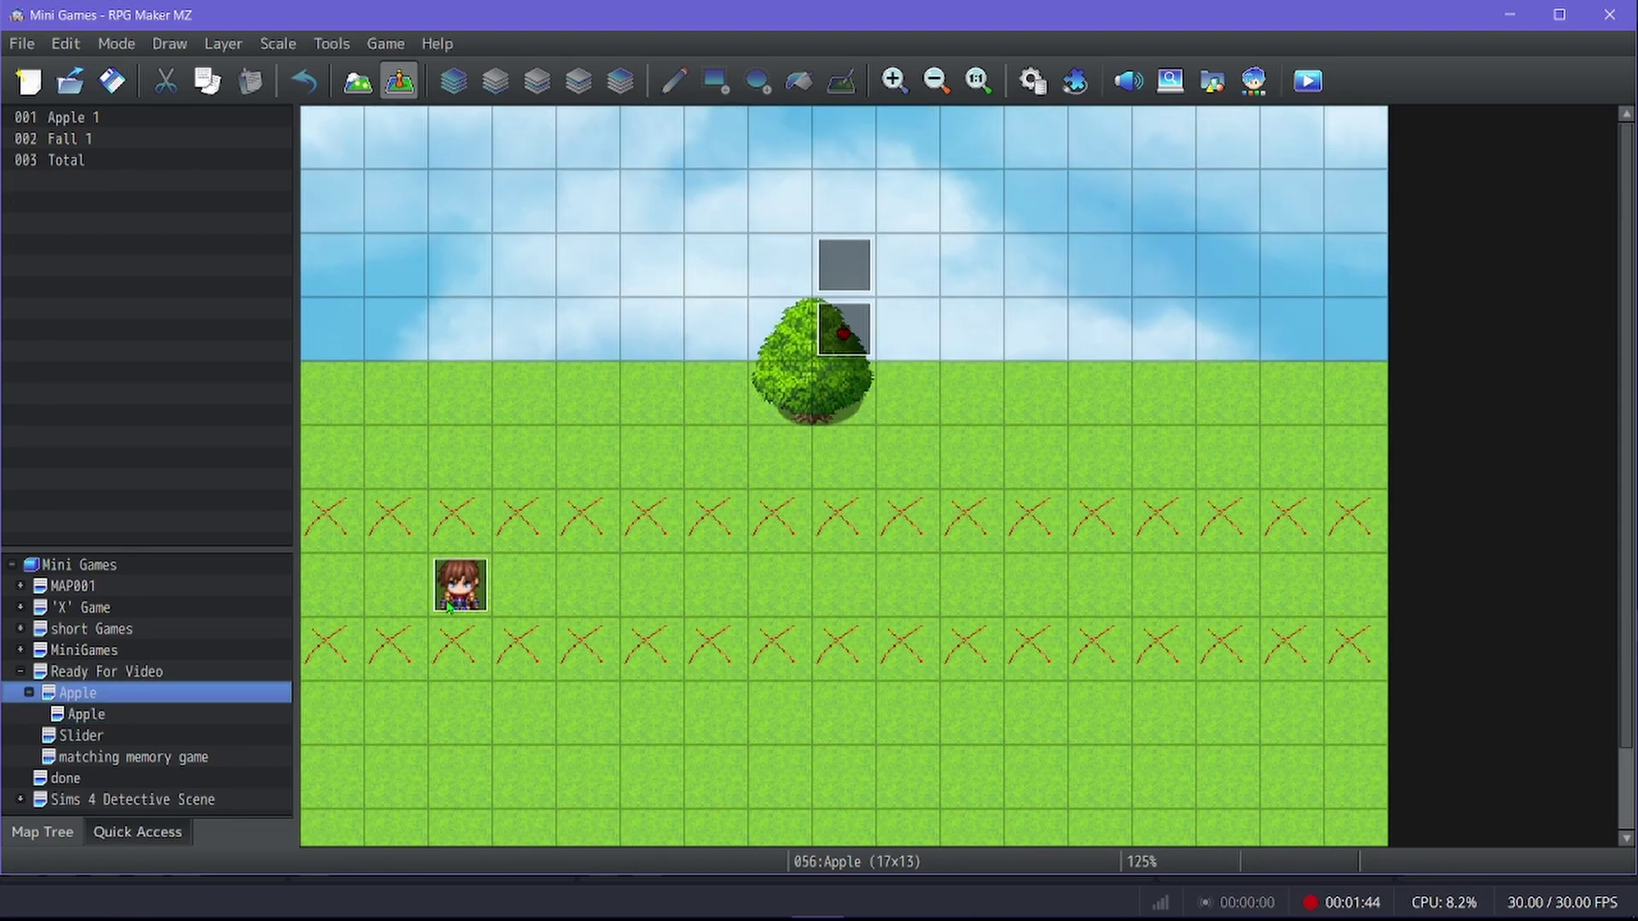
double_click(449, 605)
key(Escape)
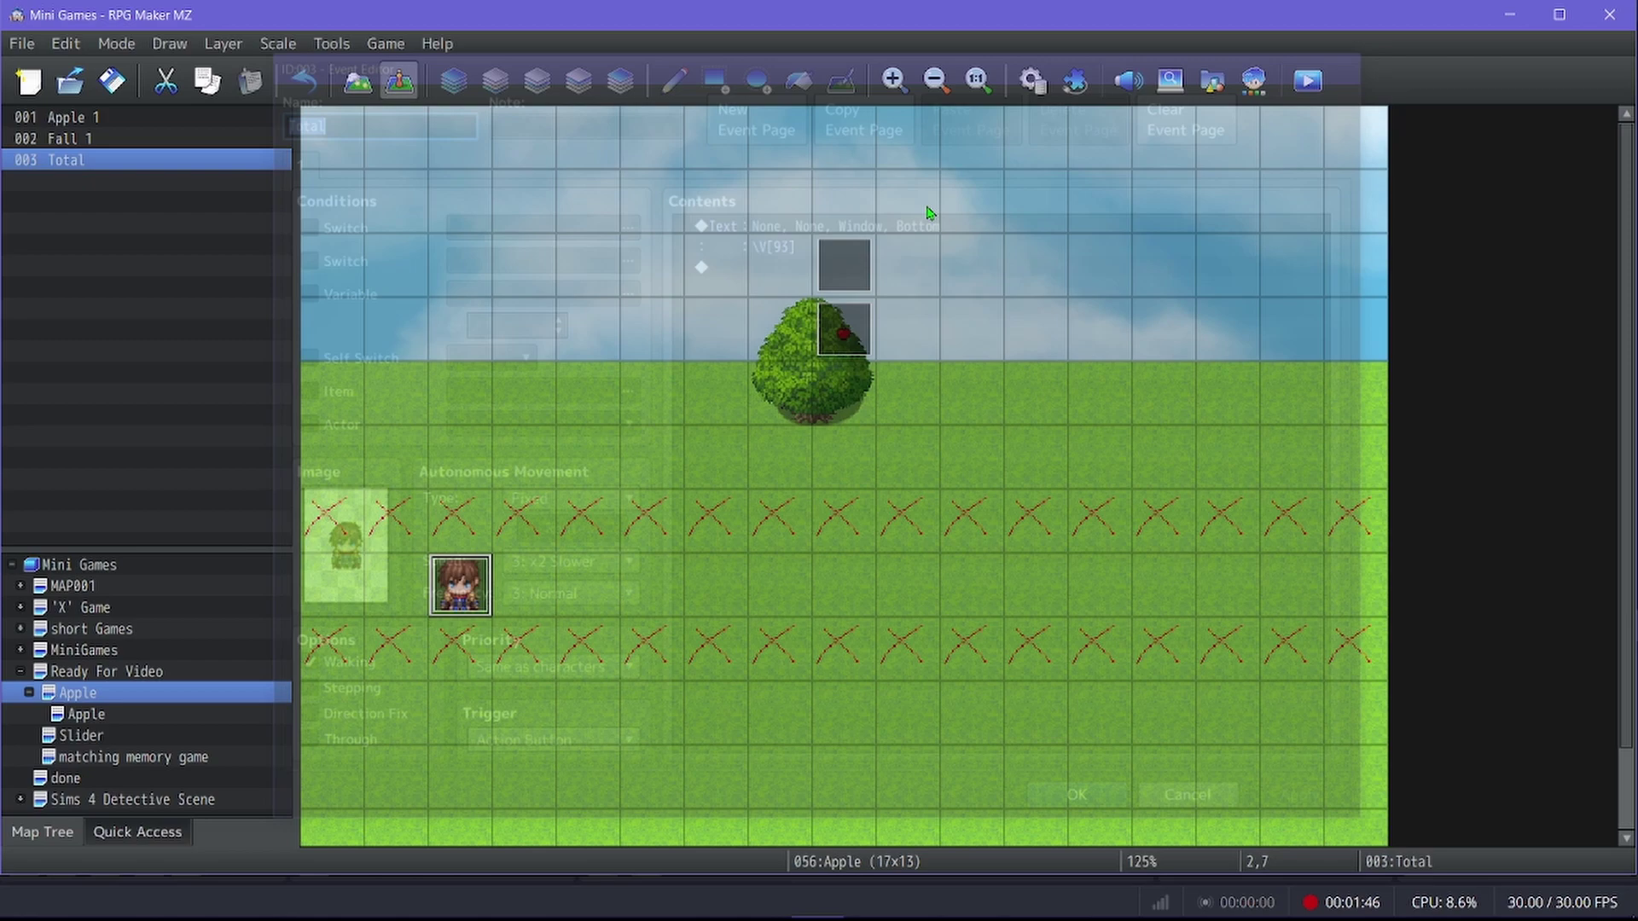
Step: Compare Fall 1's second and third pages, then reopen Apple 1's command list
double_click(838, 338)
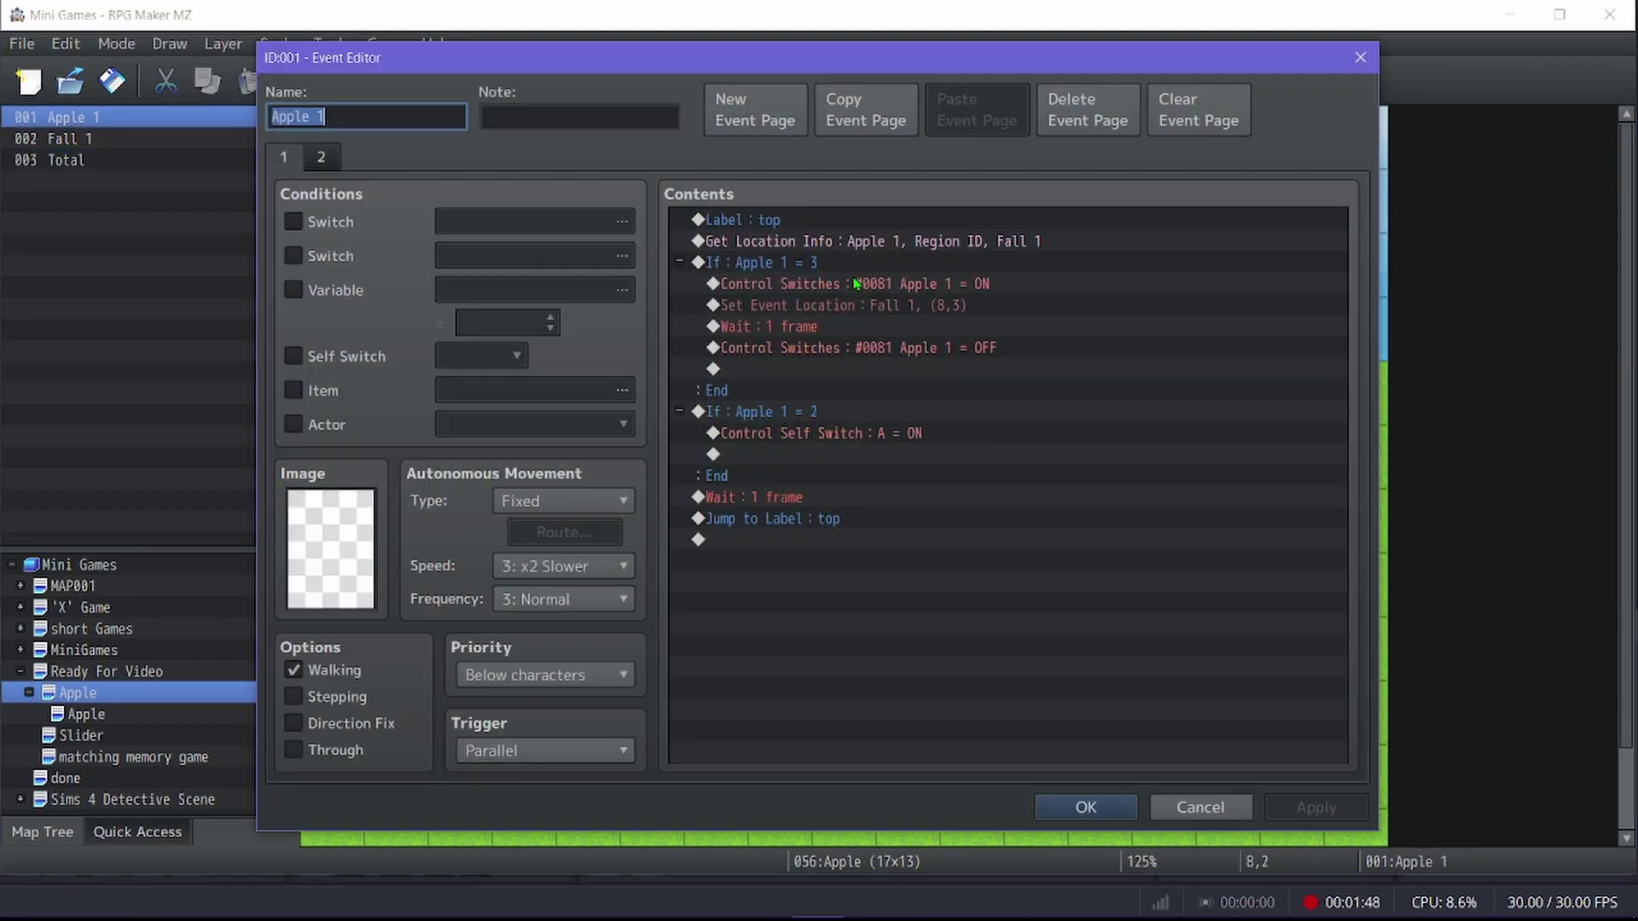
key(Escape)
double_click(853, 318)
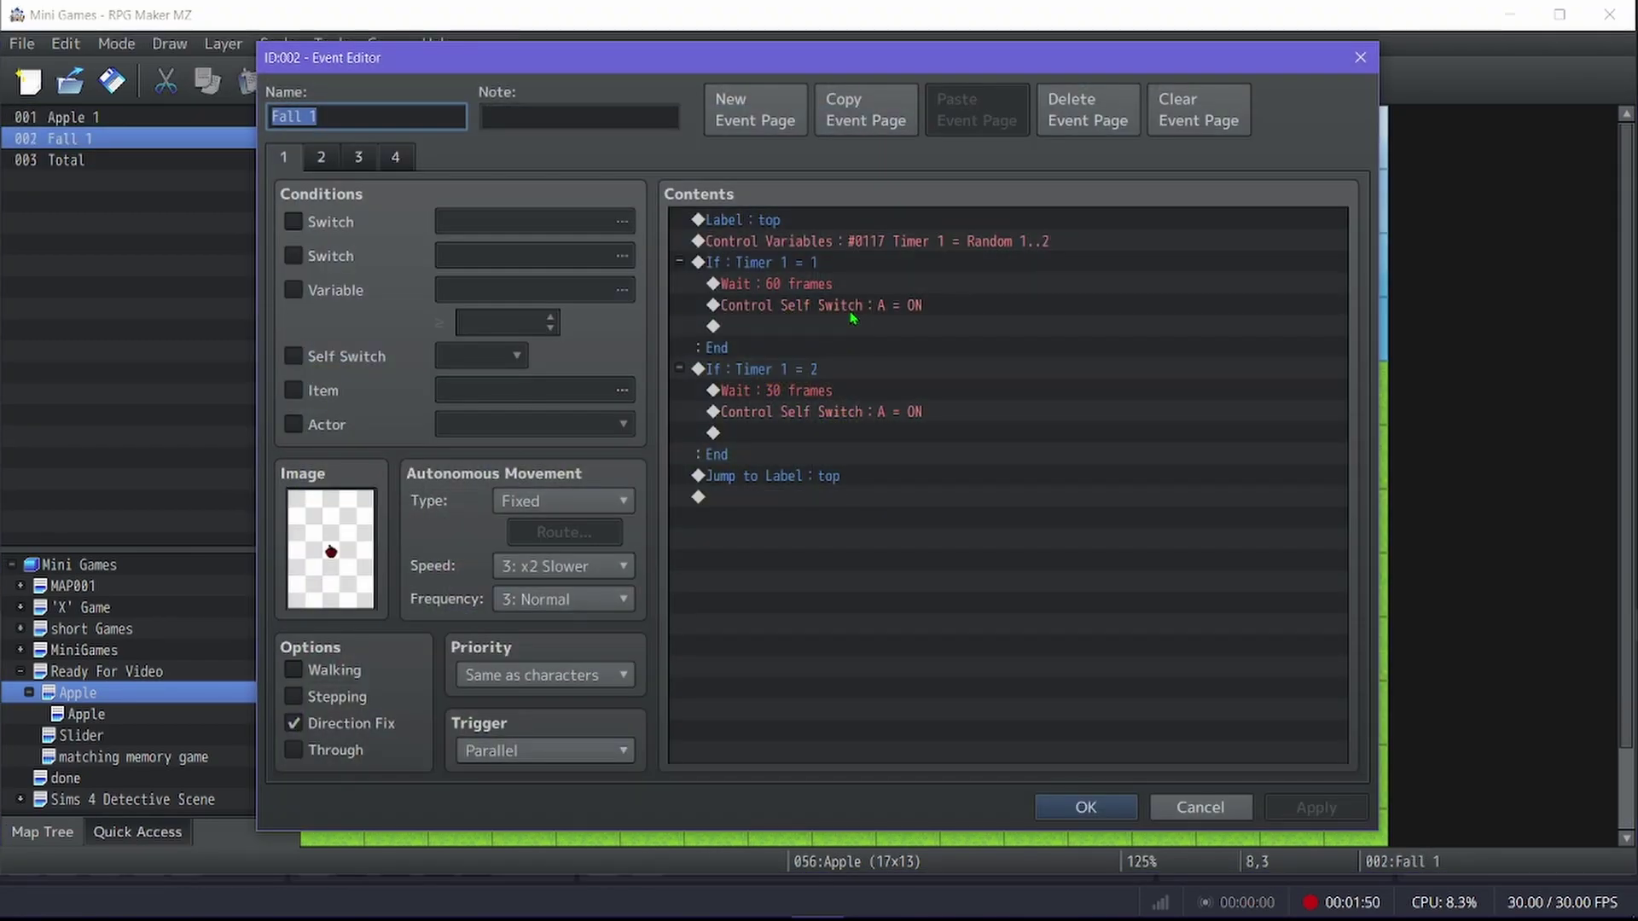
click(321, 156)
click(358, 156)
key(Escape)
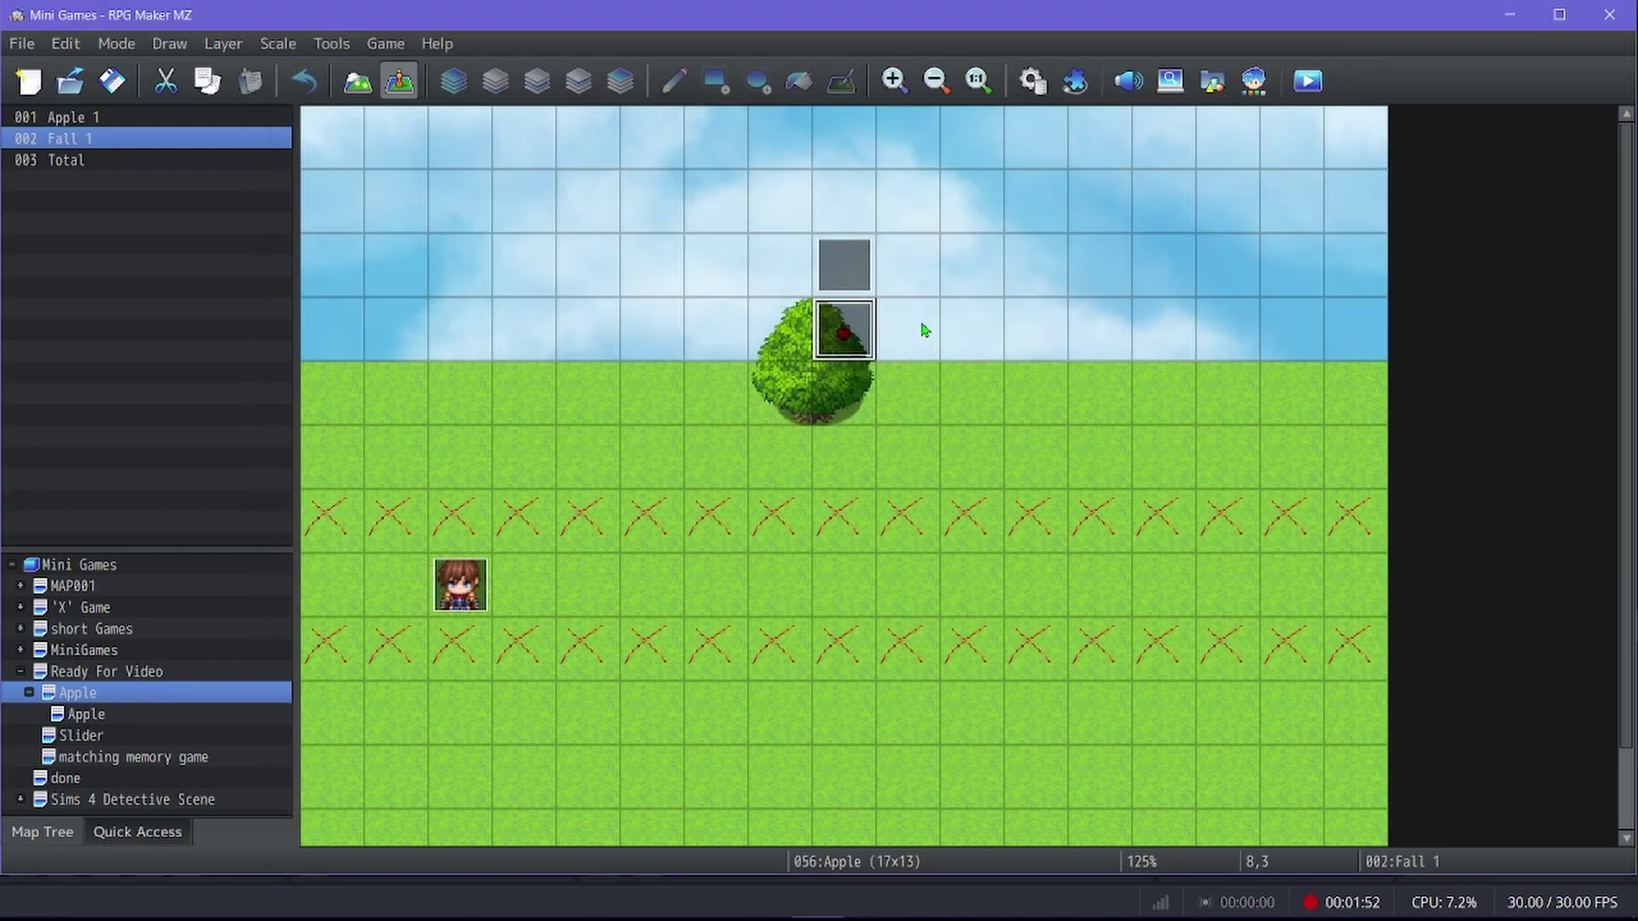
click(832, 286)
double_click(832, 286)
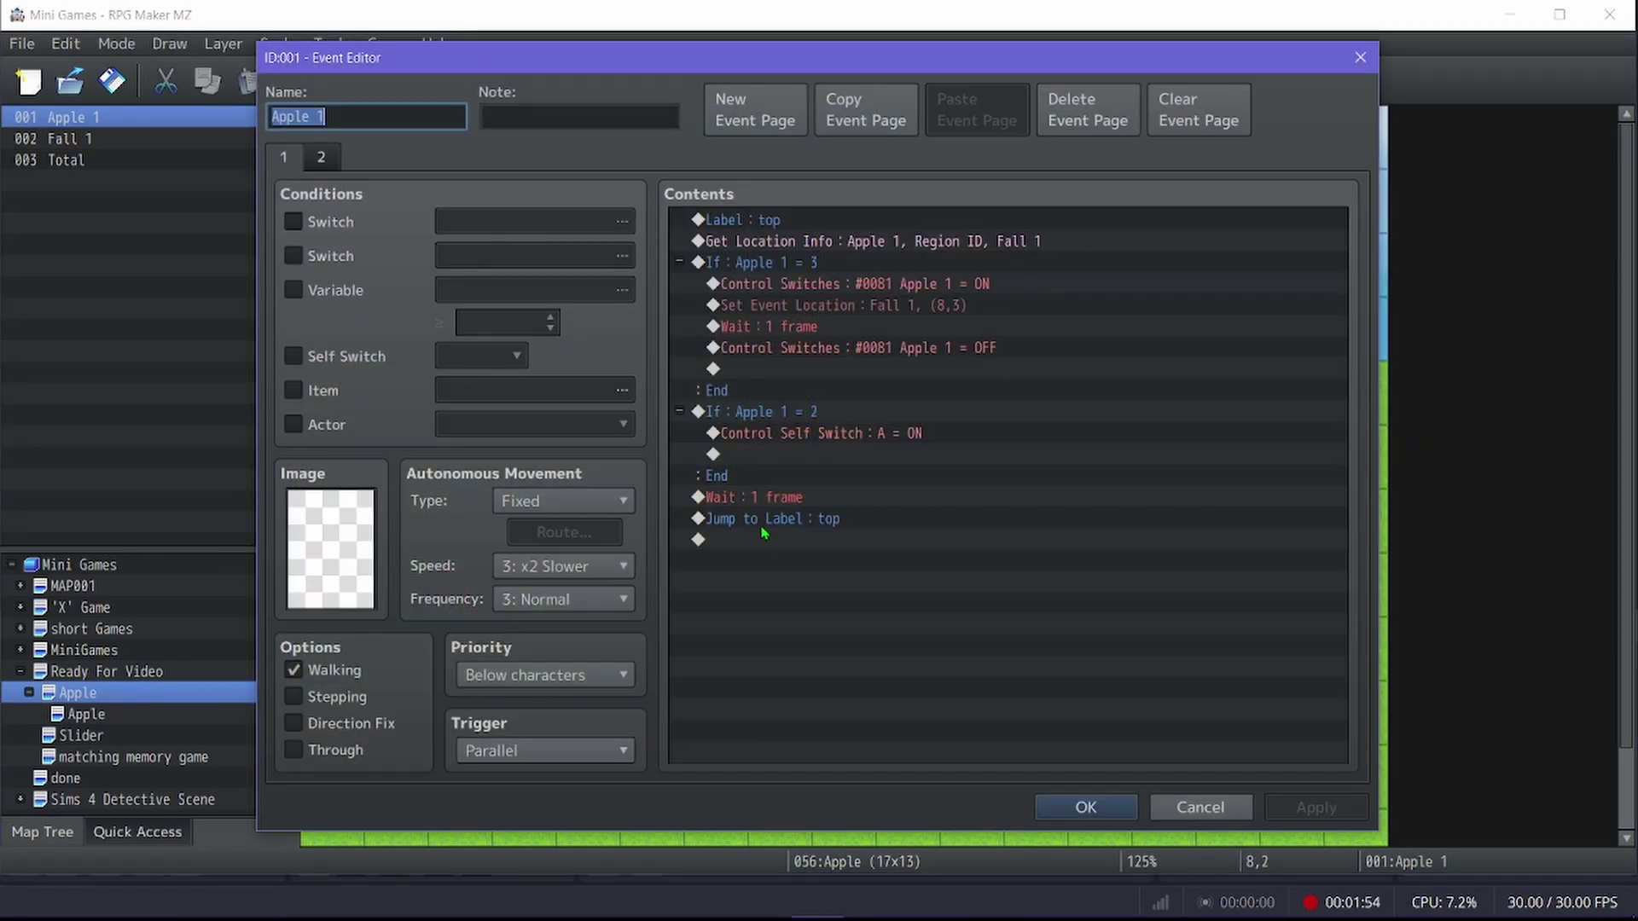
Step: Close Apple 1, show the region layer in Map mode, and save the project with Ctrl+S
click(1085, 807)
click(357, 81)
click(209, 531)
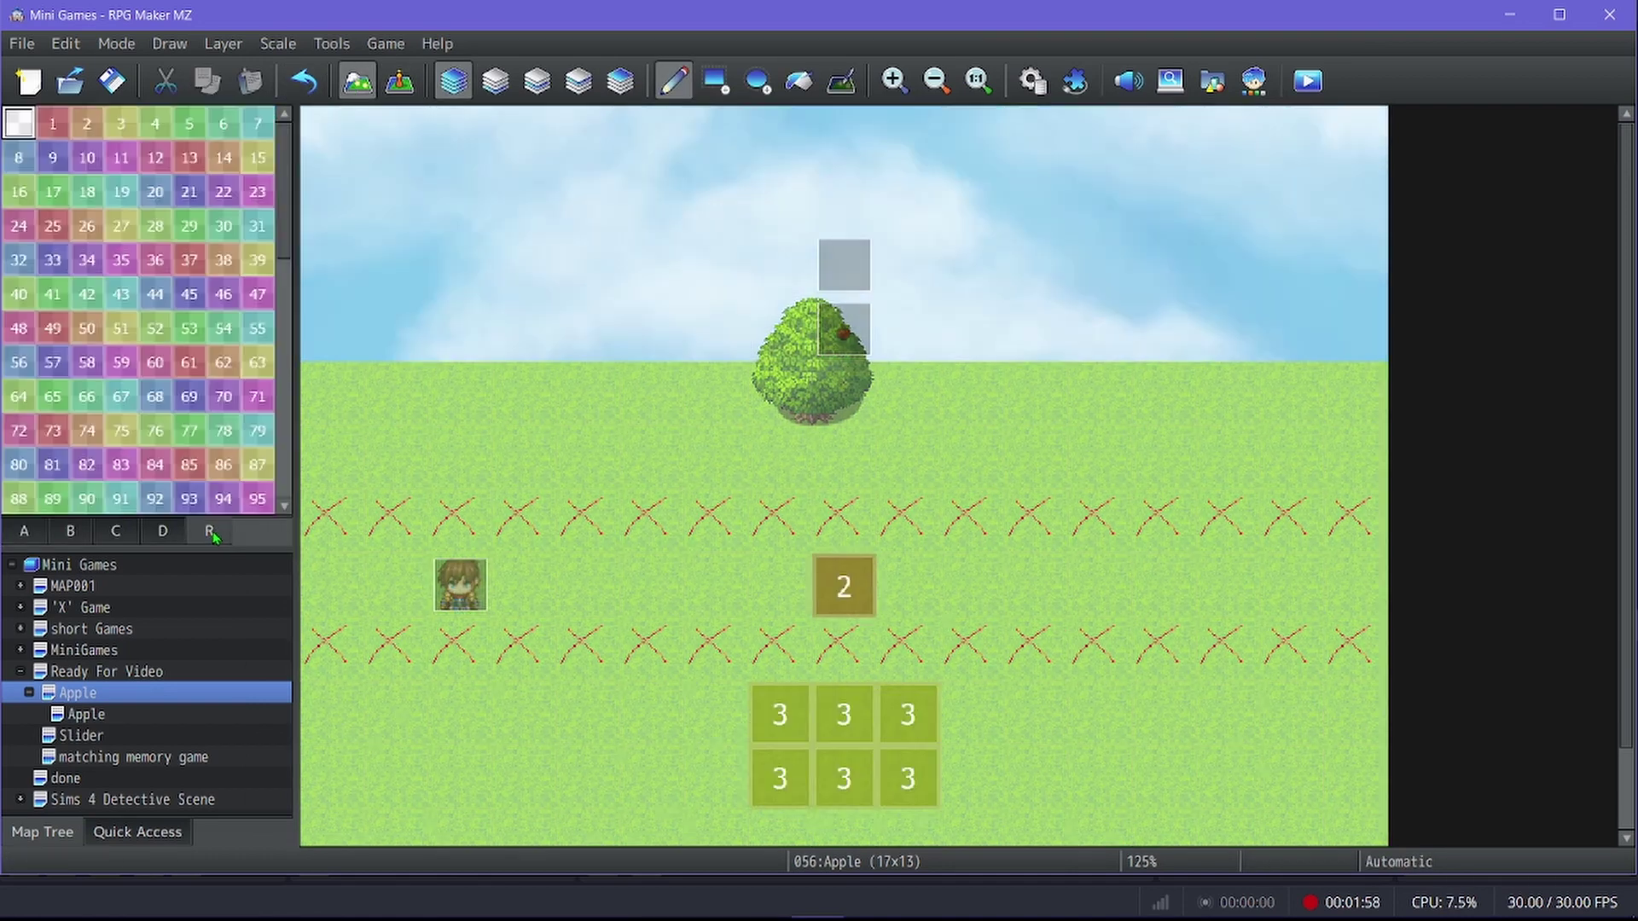
scroll(905, 393, down, 1)
key(ctrl+s)
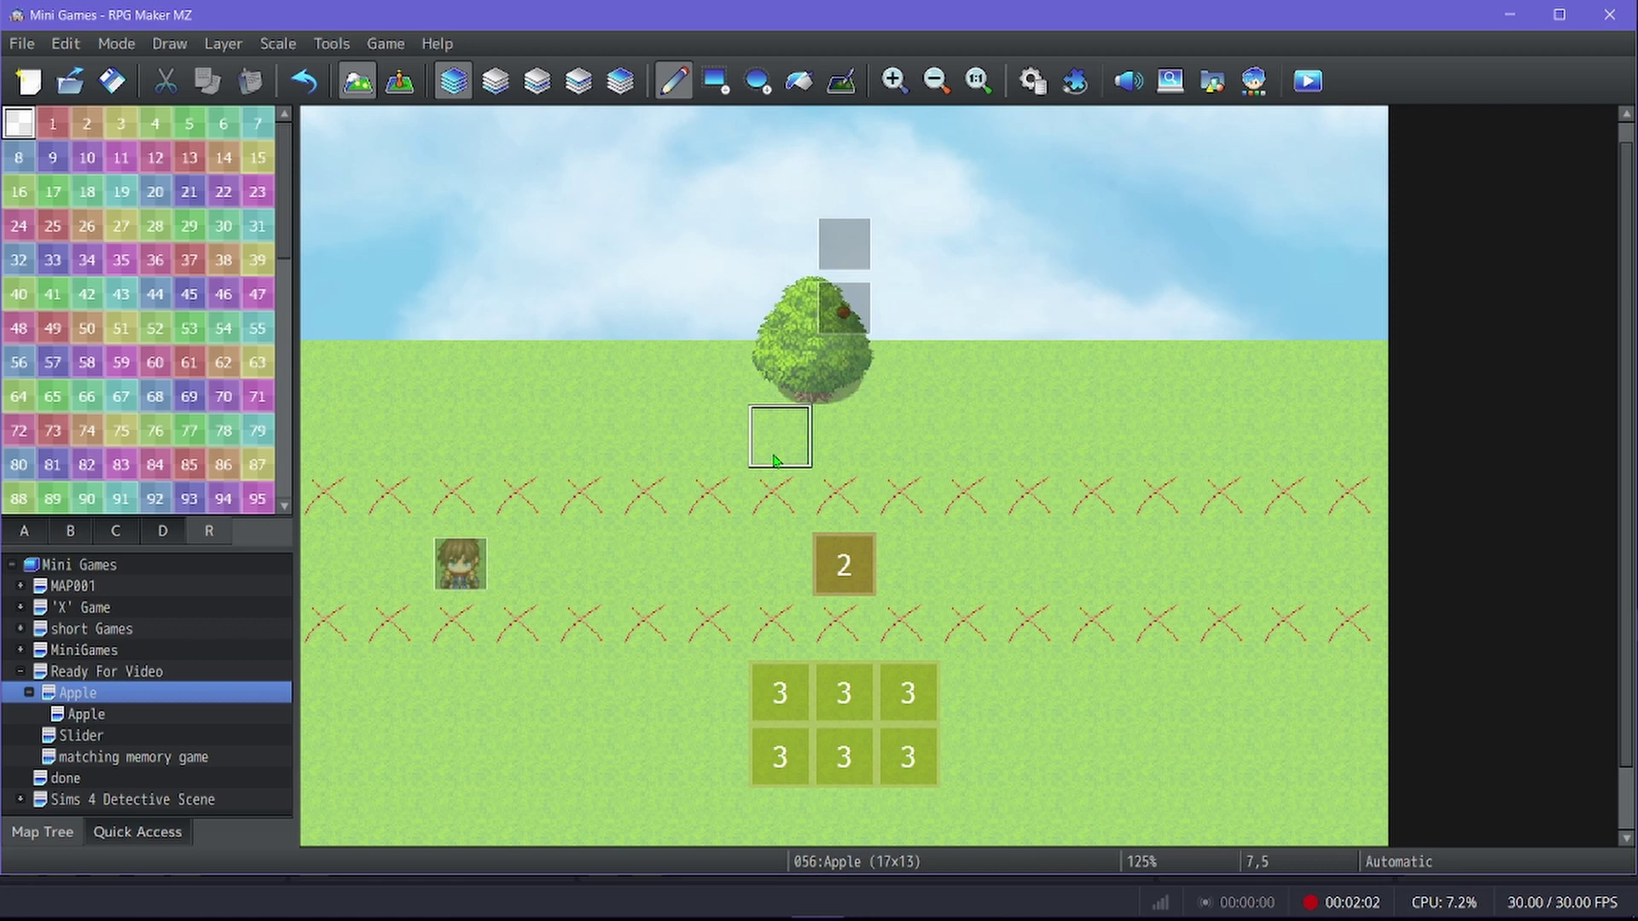
Step: Pick the empty tile from tile set D, recheck the region tiles, and return to Event mode
click(406, 89)
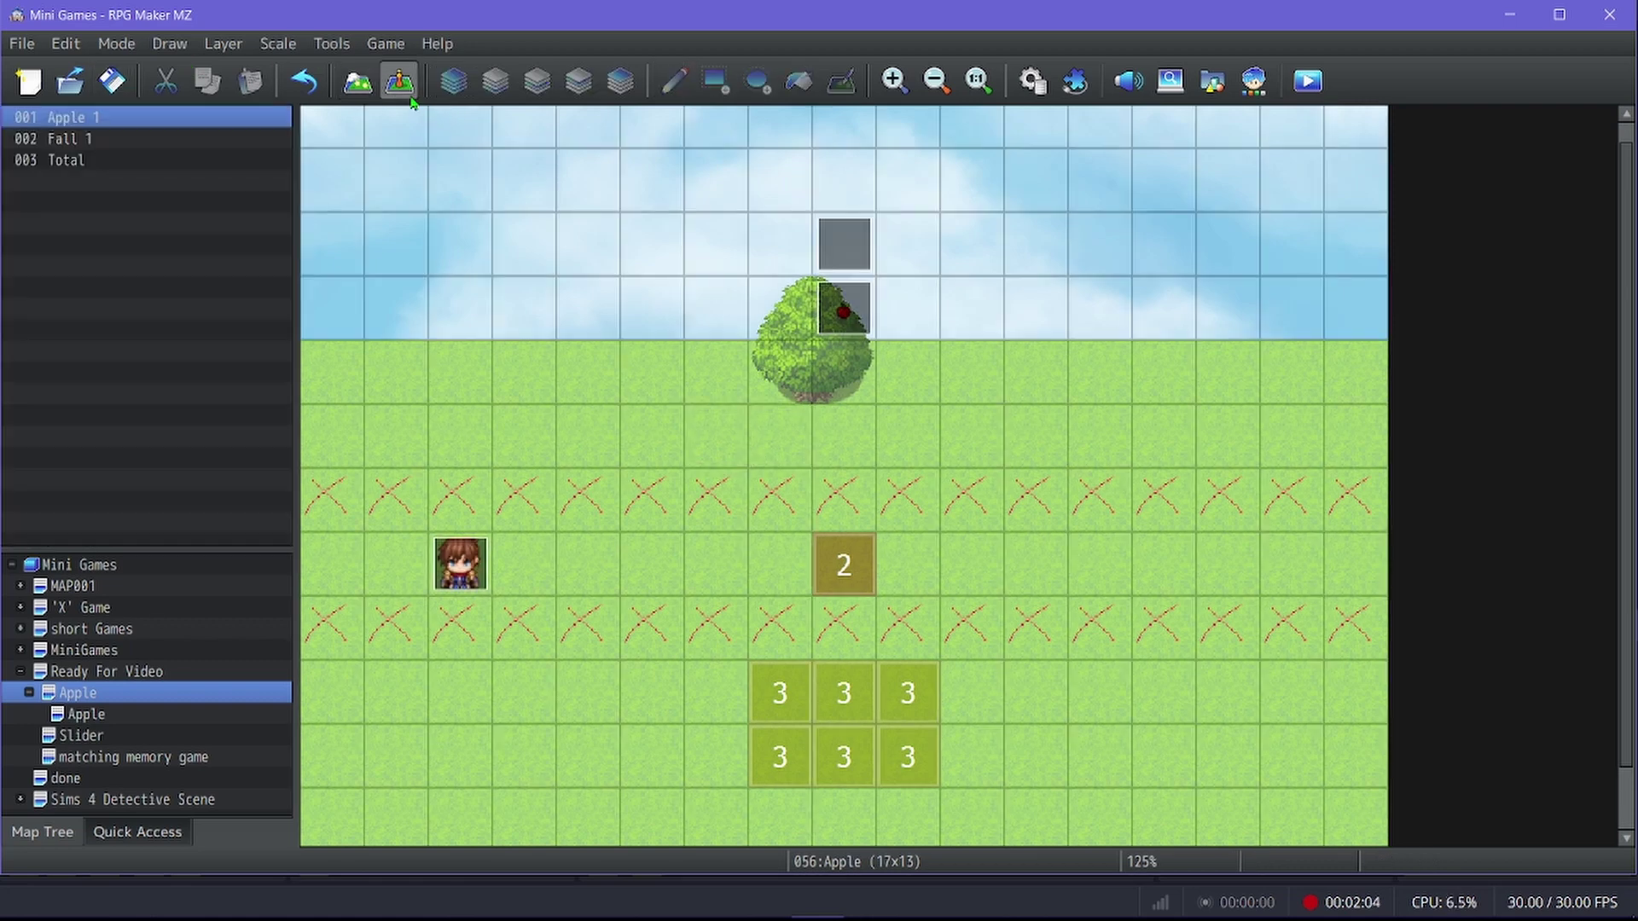
click(357, 81)
click(156, 536)
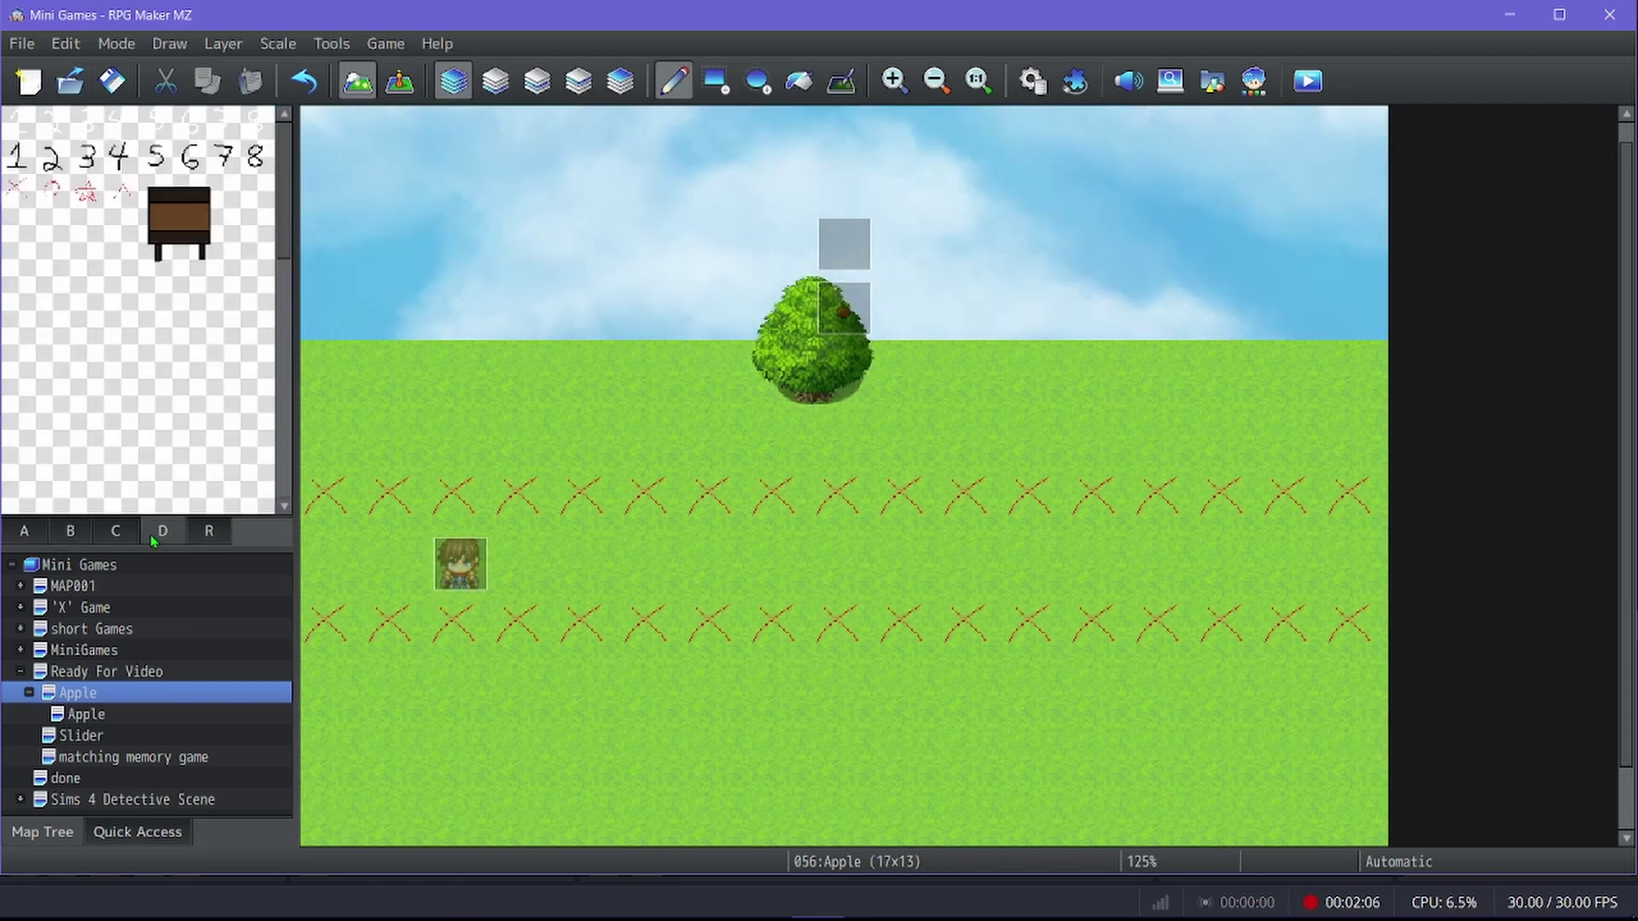
click(14, 222)
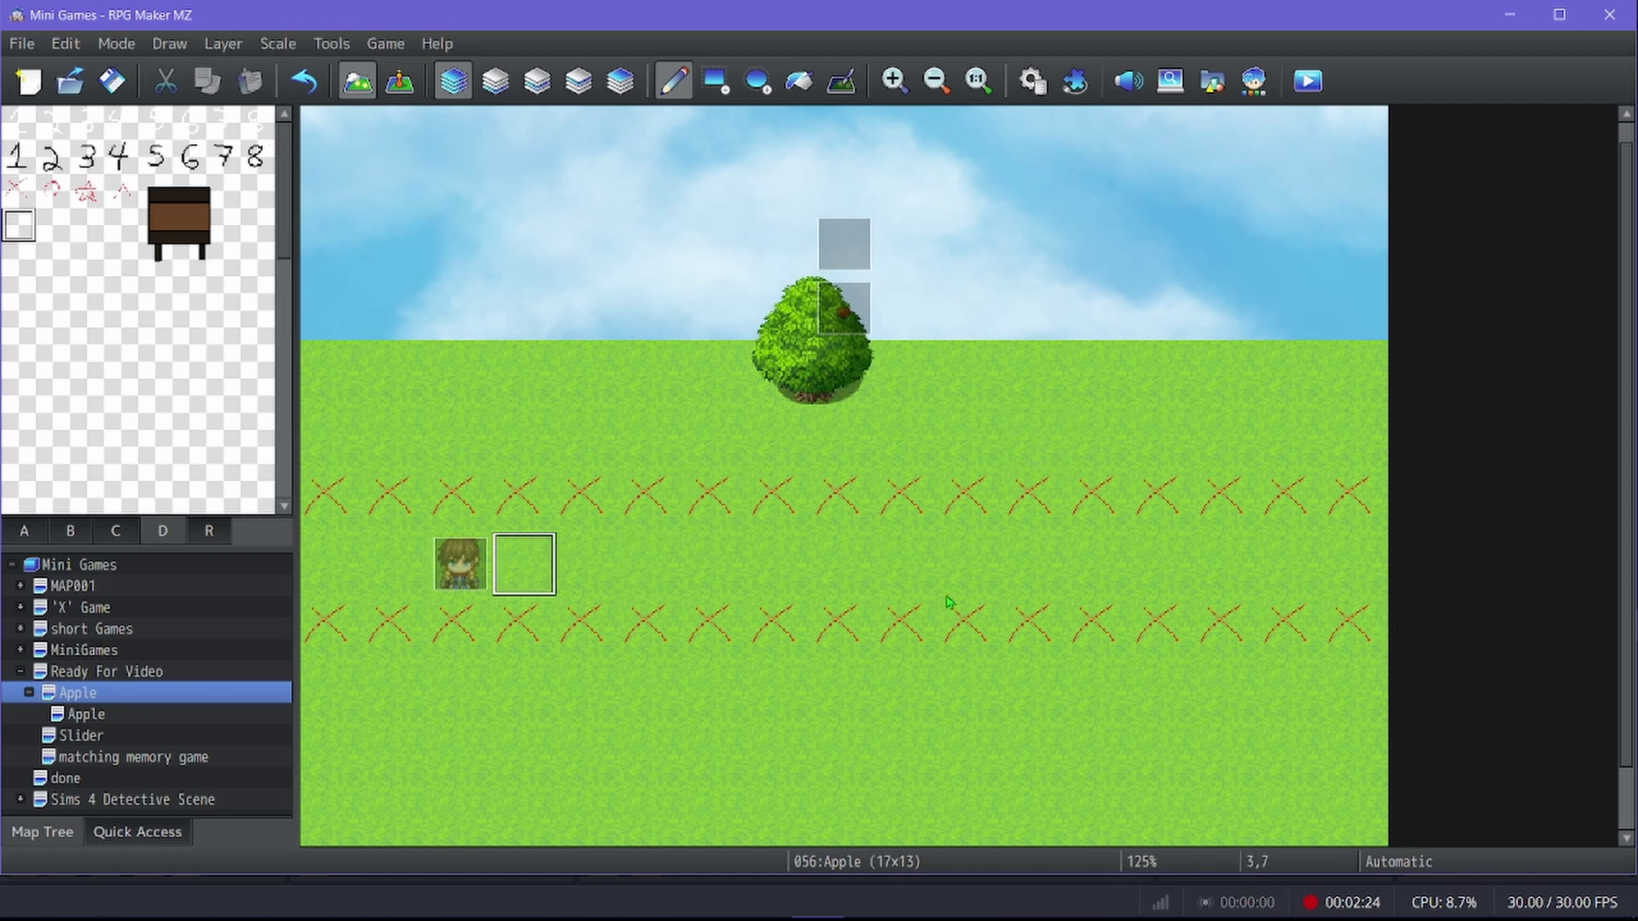
click(209, 531)
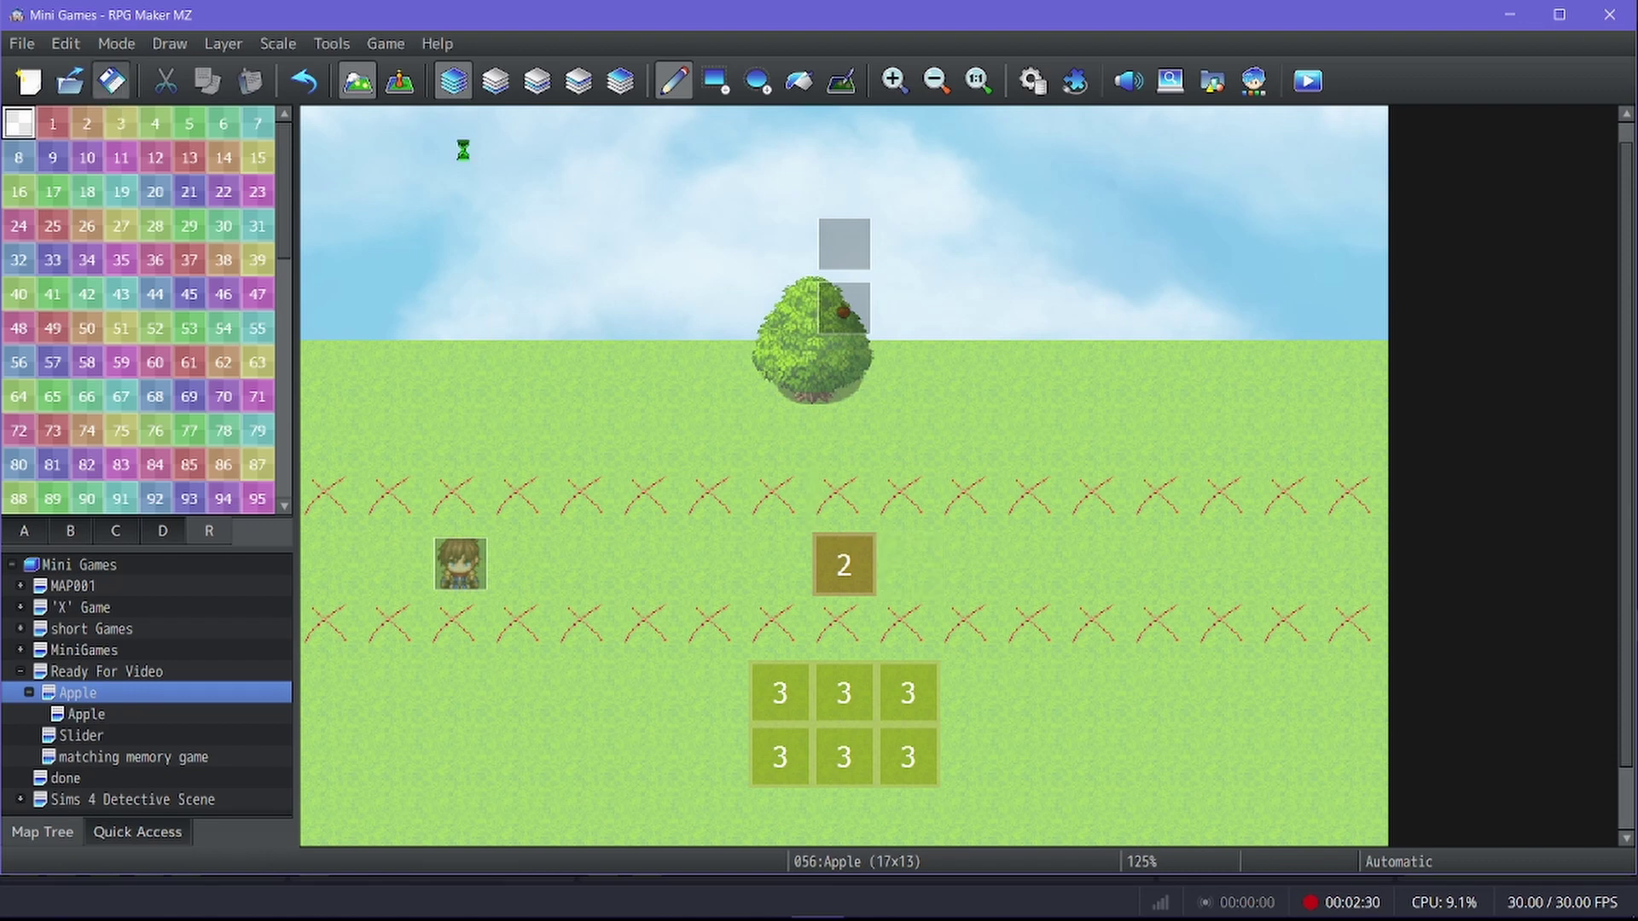
click(400, 81)
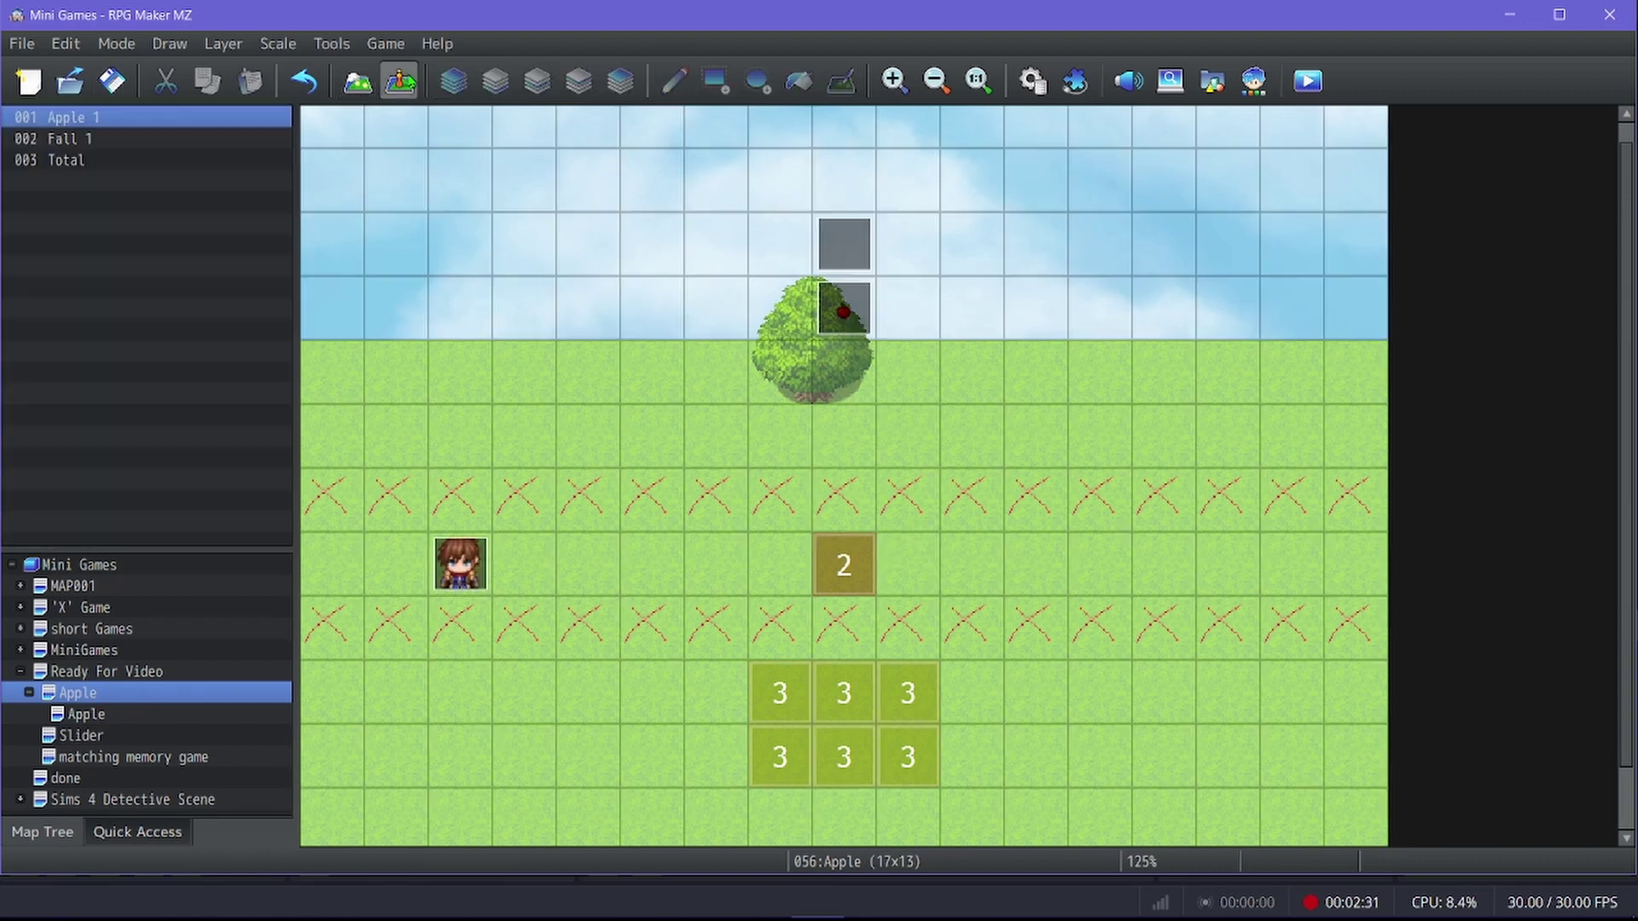
Step: Review Apple 1's Label top and Get Location Info commands, and glance at Fall 1
double_click(864, 248)
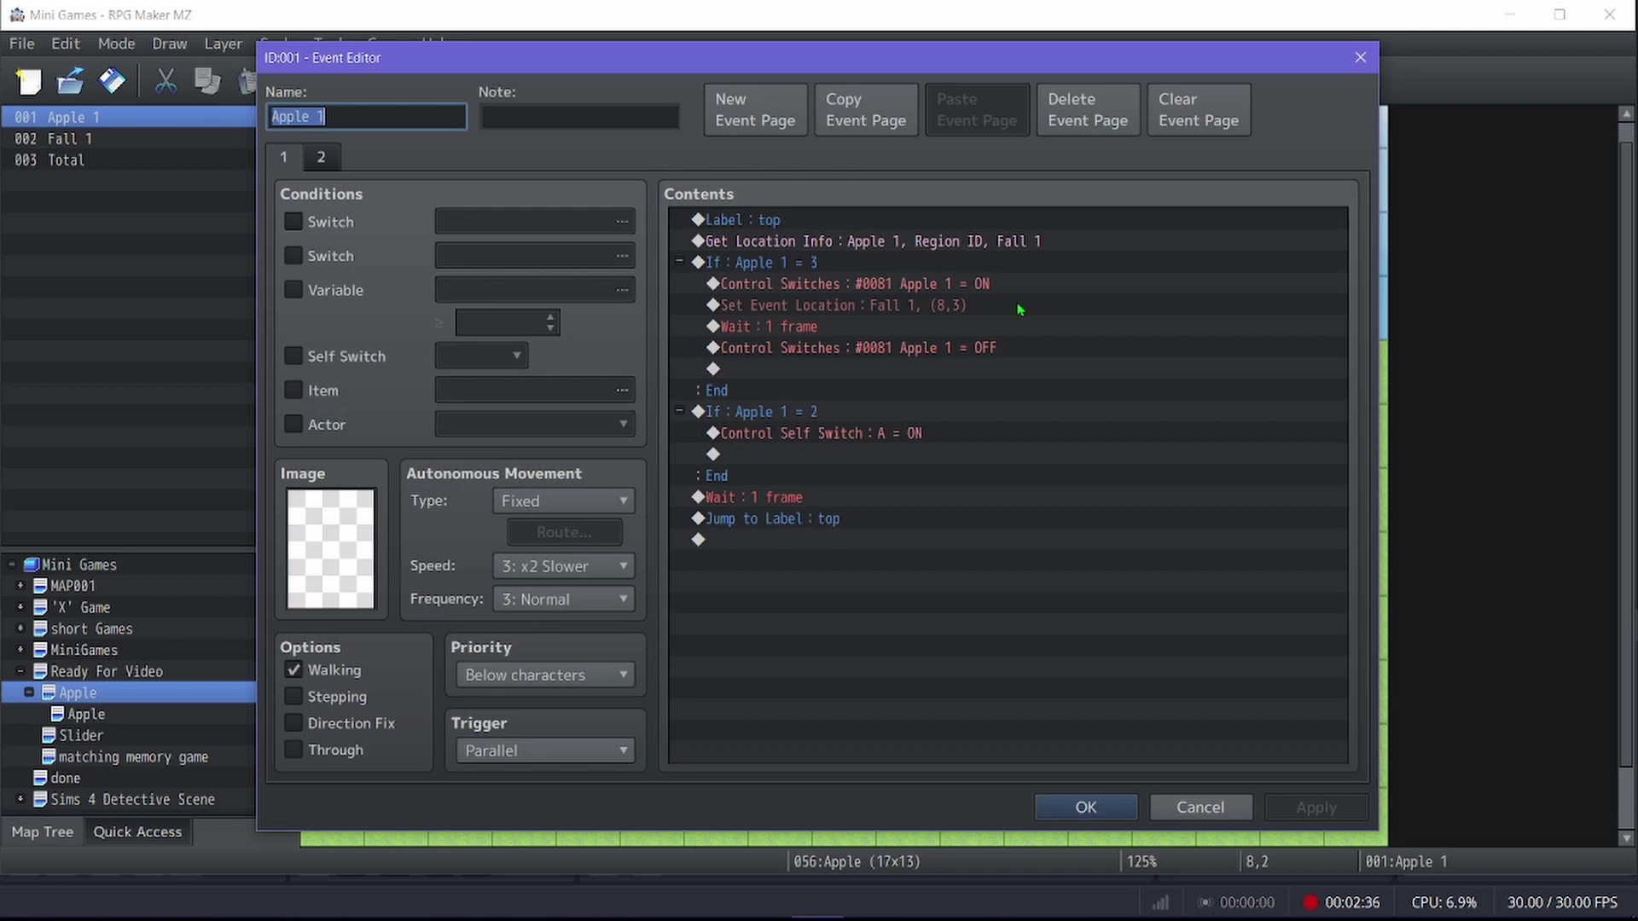
click(751, 220)
click(778, 244)
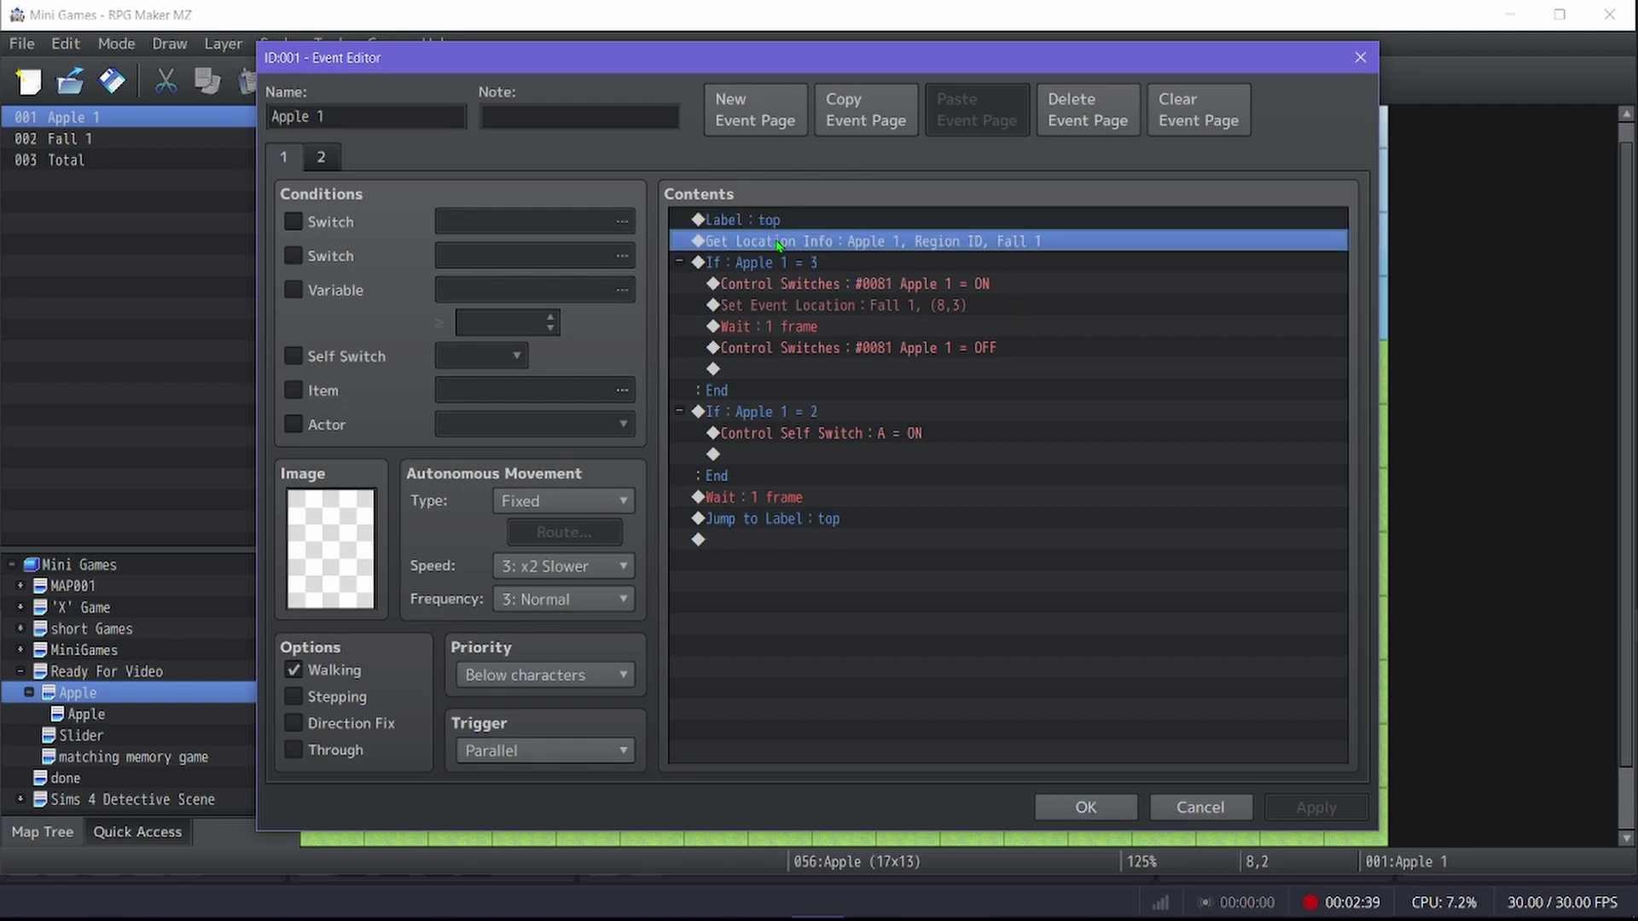
click(1083, 807)
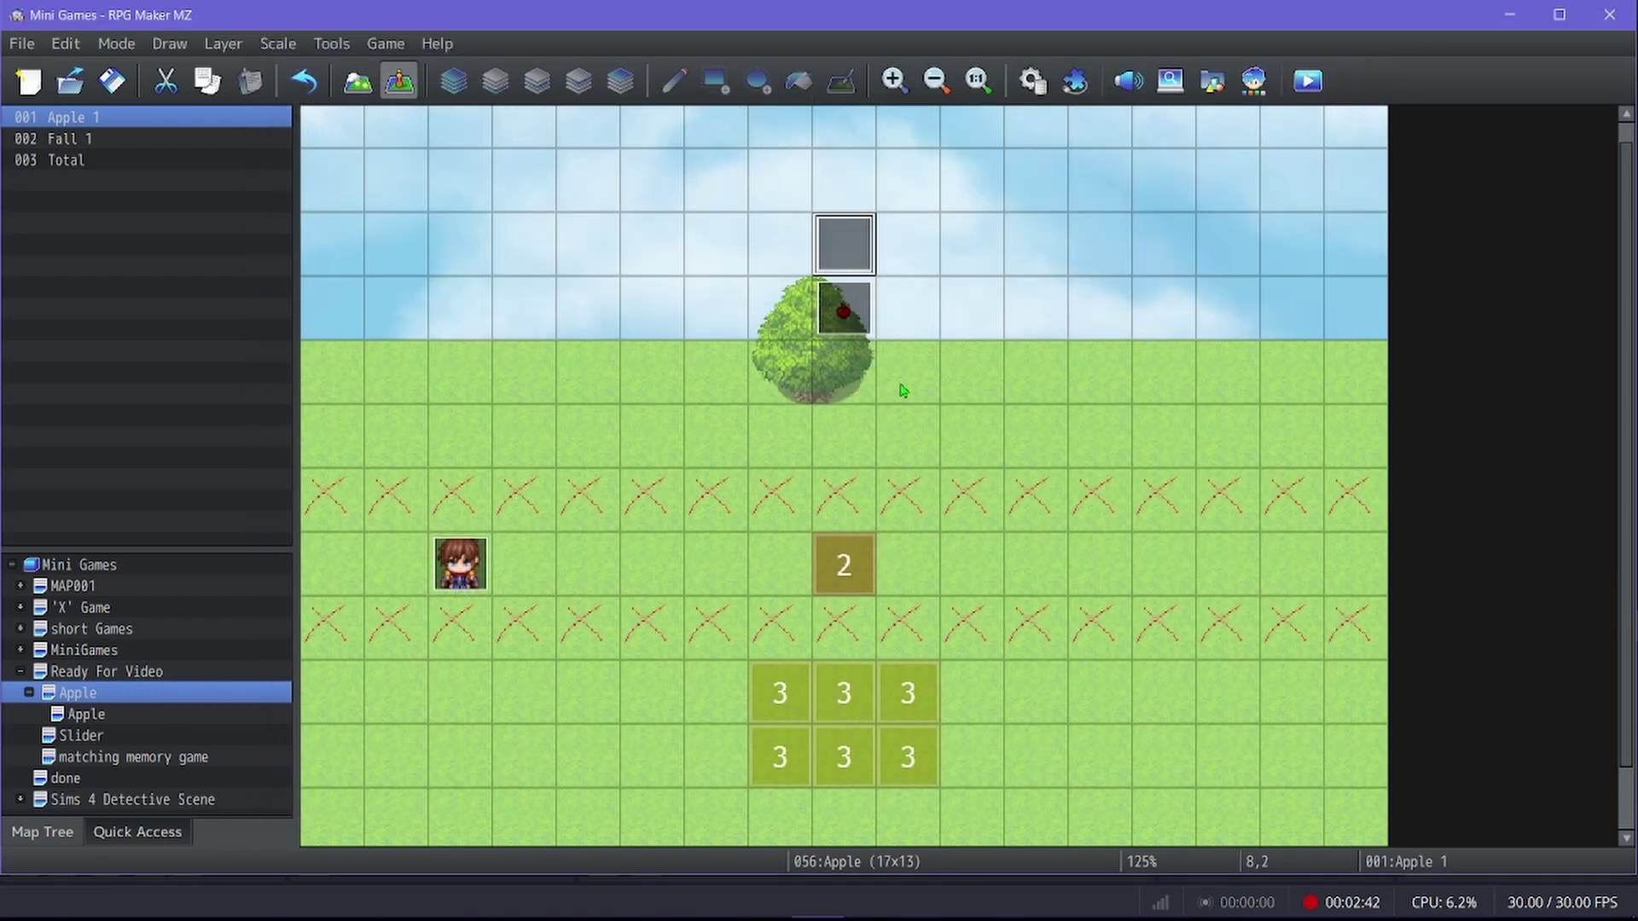
double_click(843, 323)
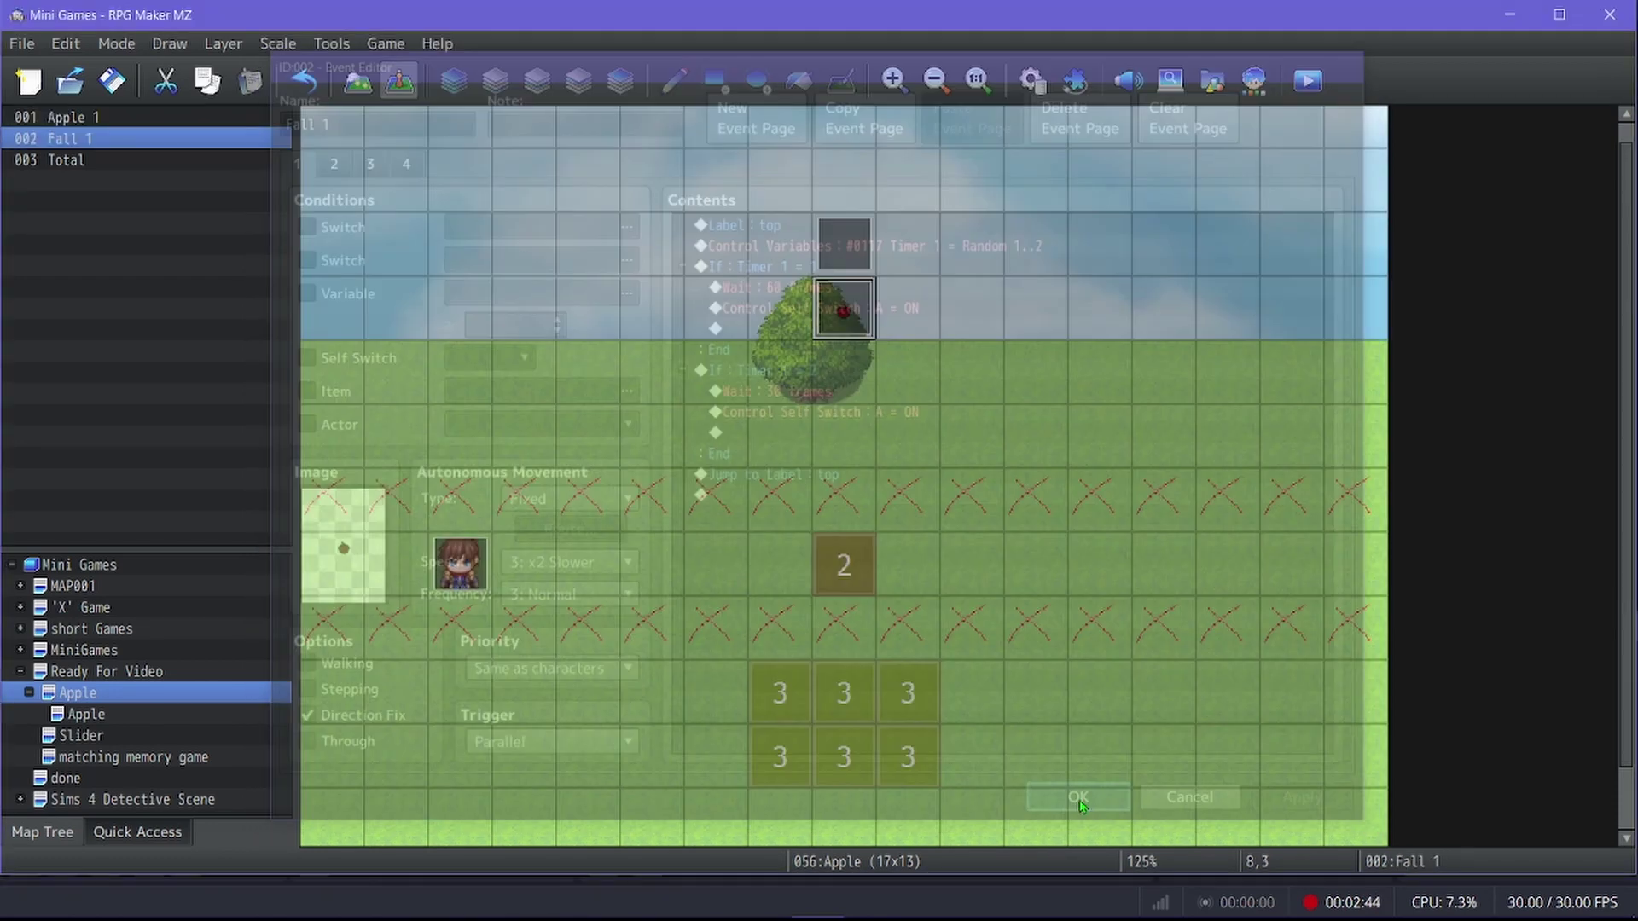
click(1076, 809)
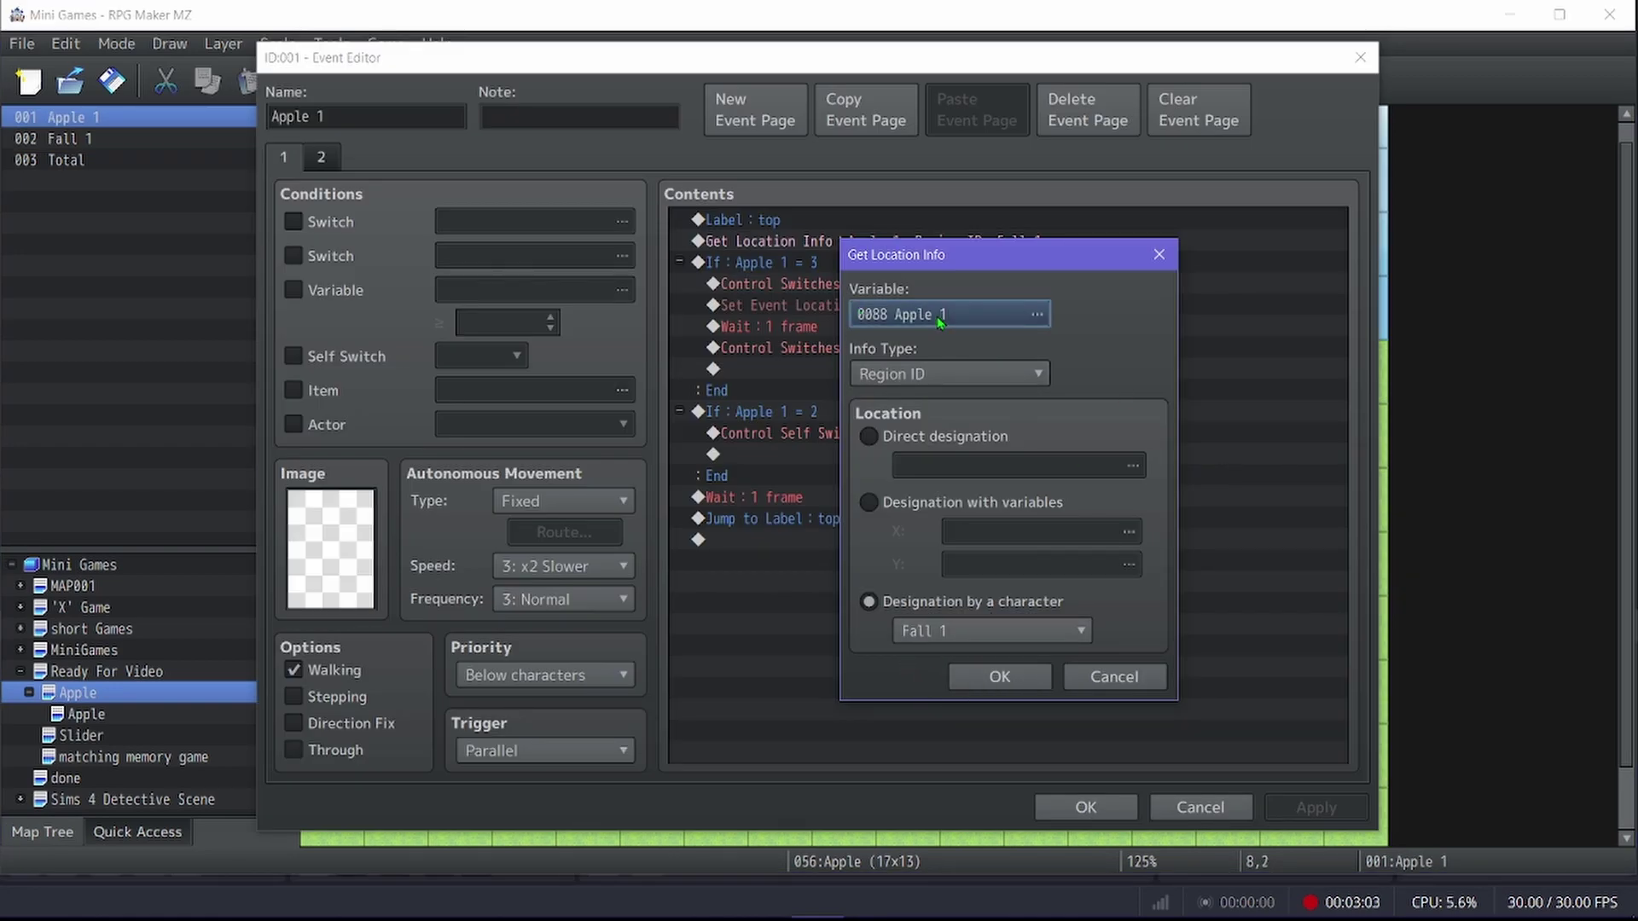
click(1095, 679)
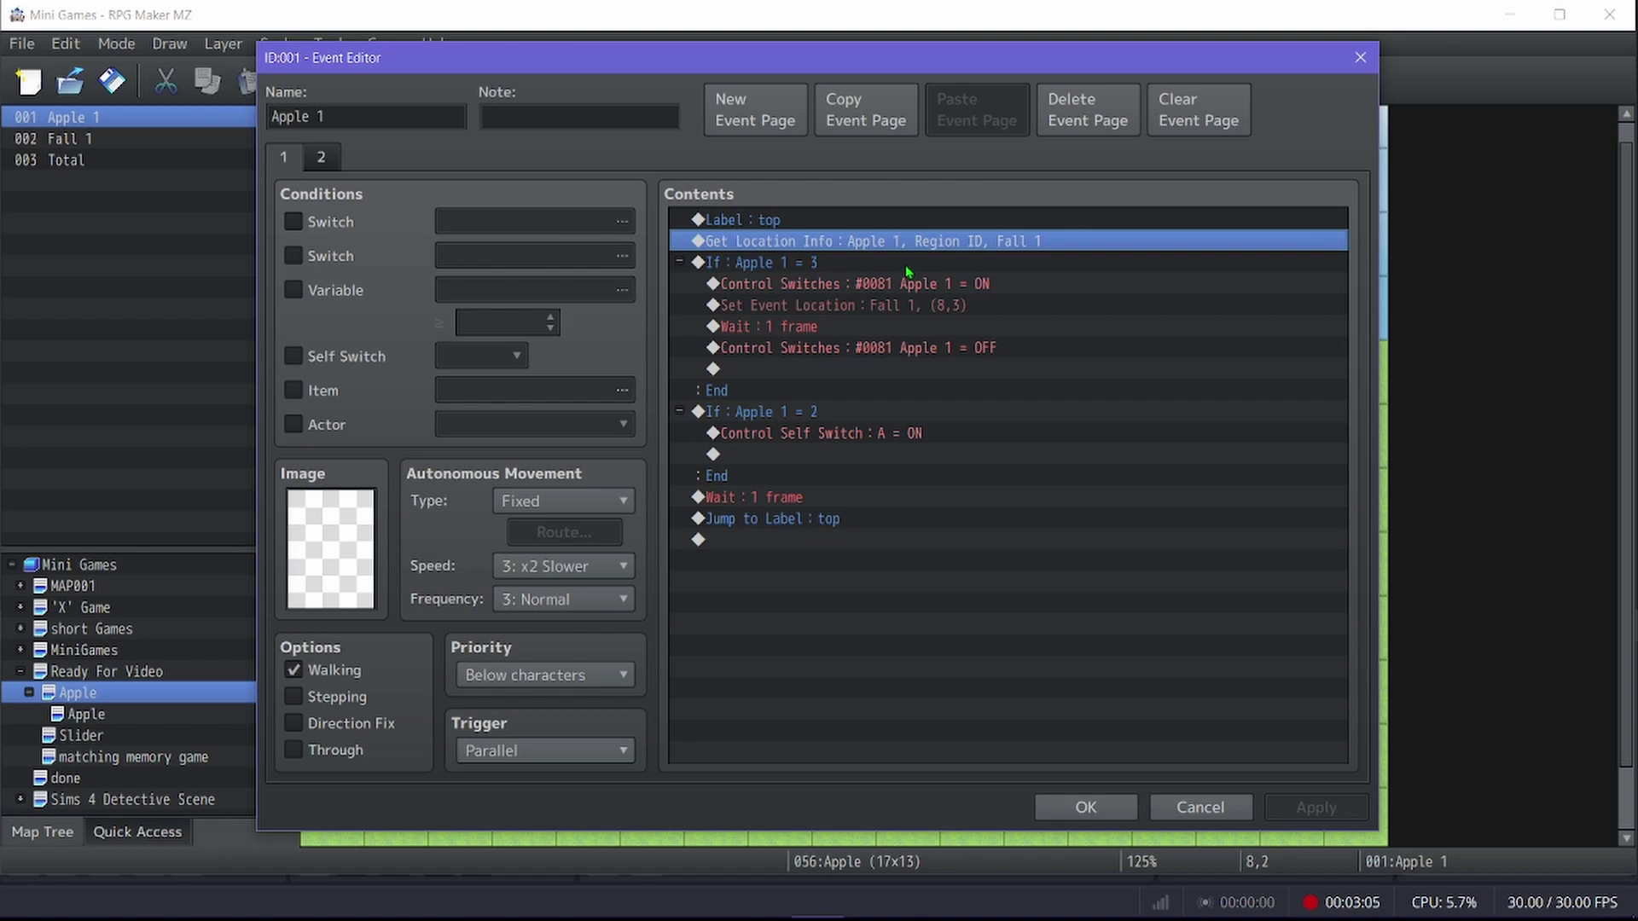
Step: Inspect page 1's If Apple 1 = 3 block and its switch 0081 ON command against the map
drag(678, 56, 758, 432)
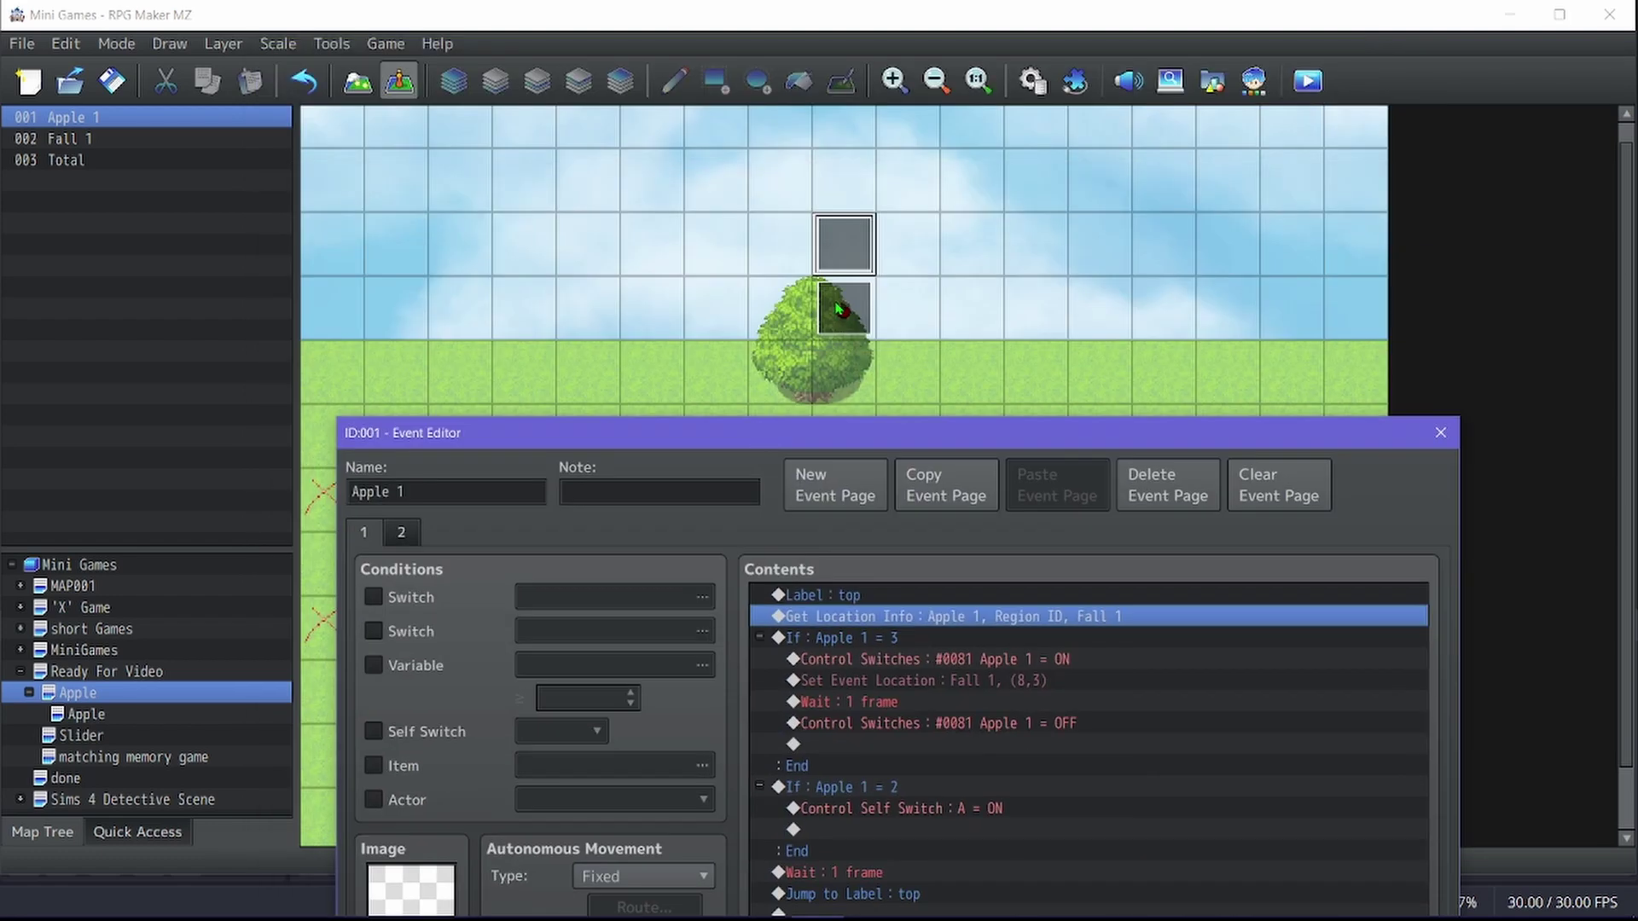
drag(862, 439, 787, 74)
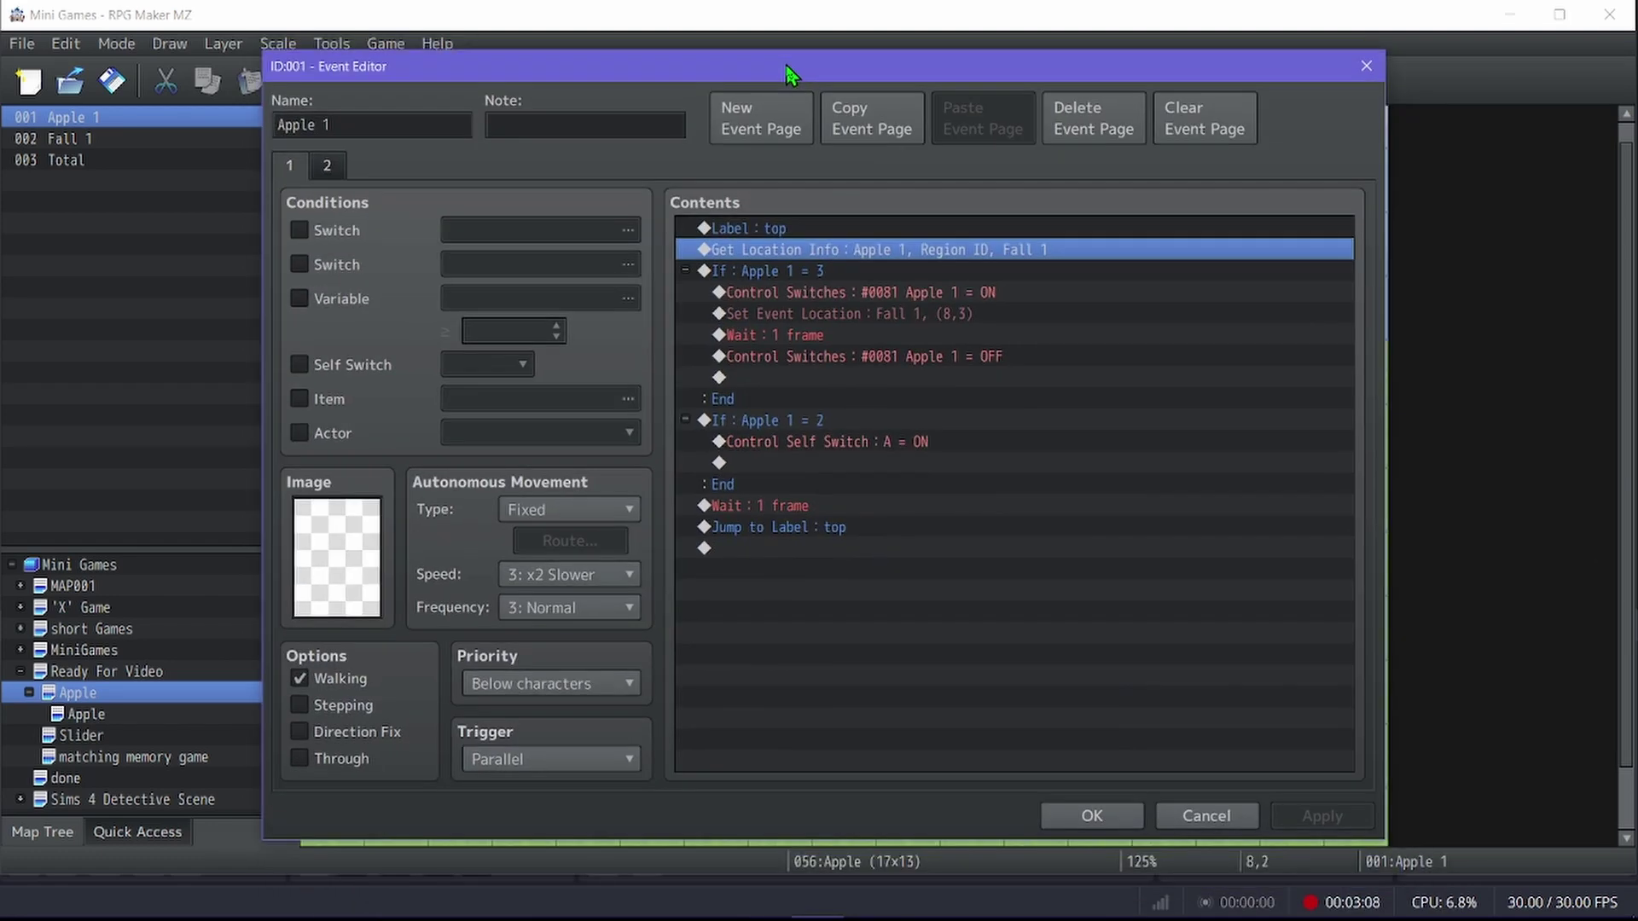
click(776, 272)
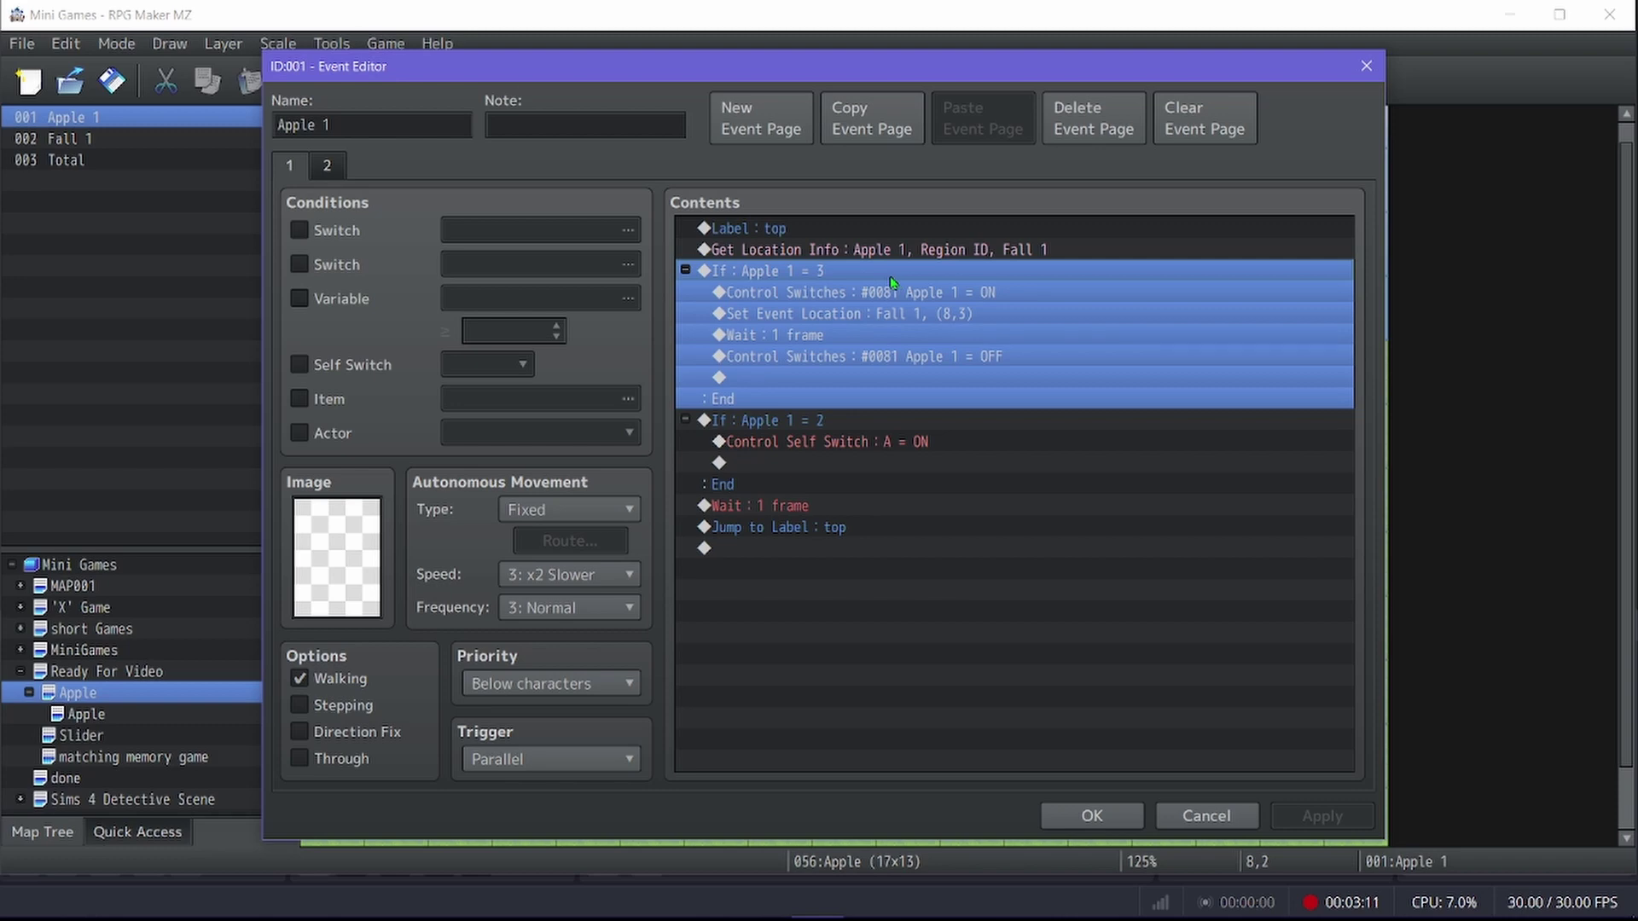
drag(795, 65, 1528, 162)
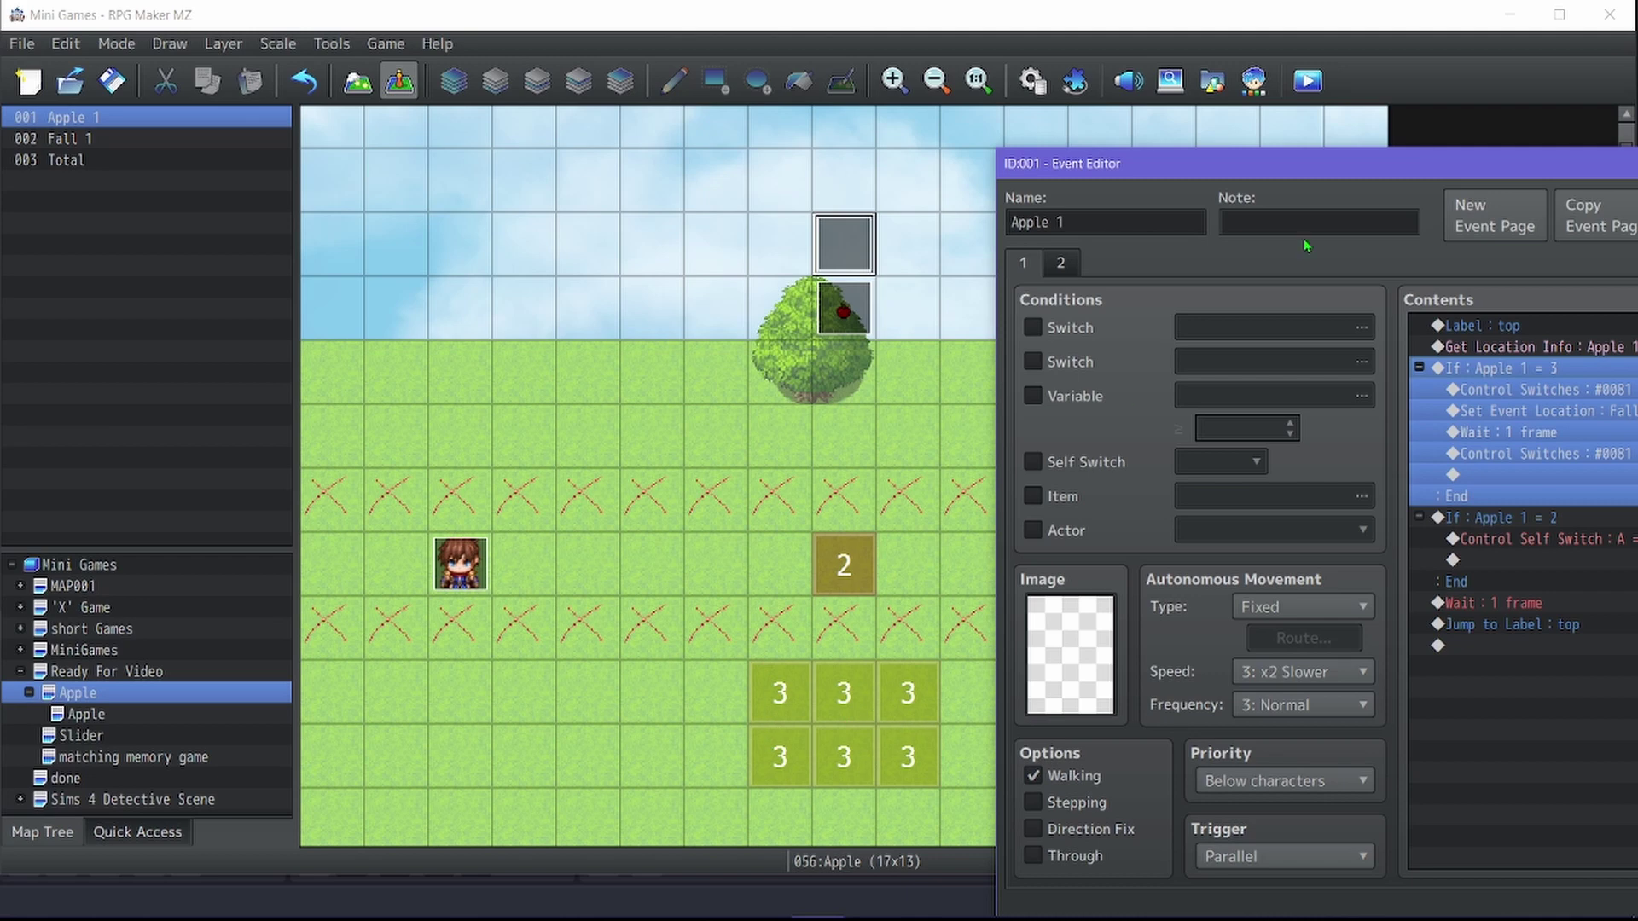
drag(1508, 173, 927, 122)
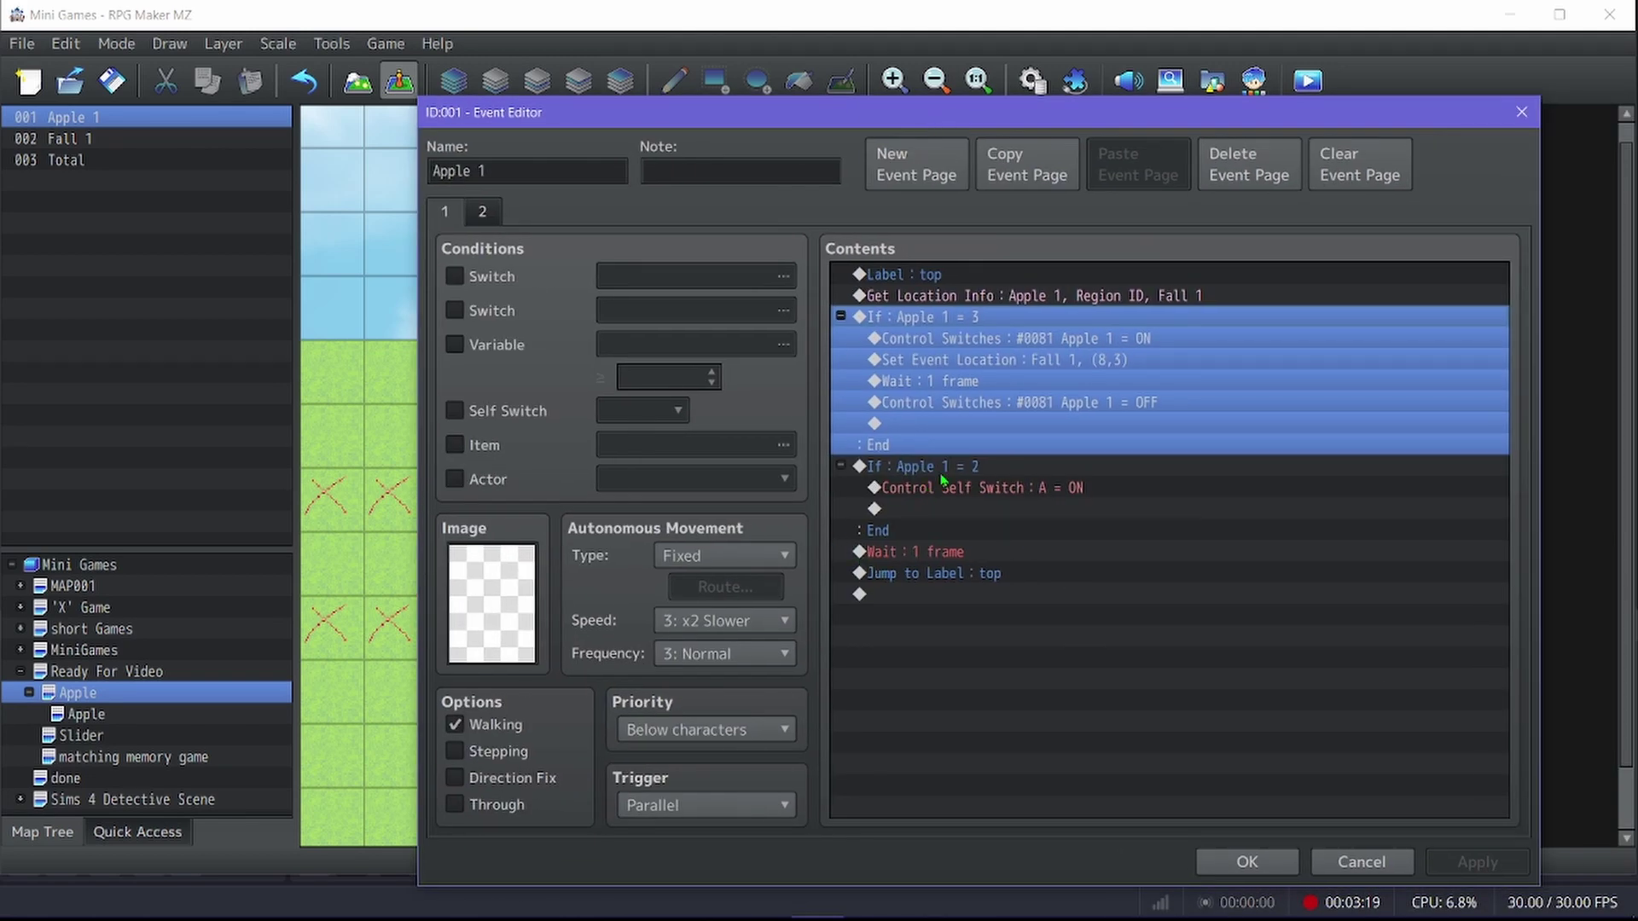
click(983, 339)
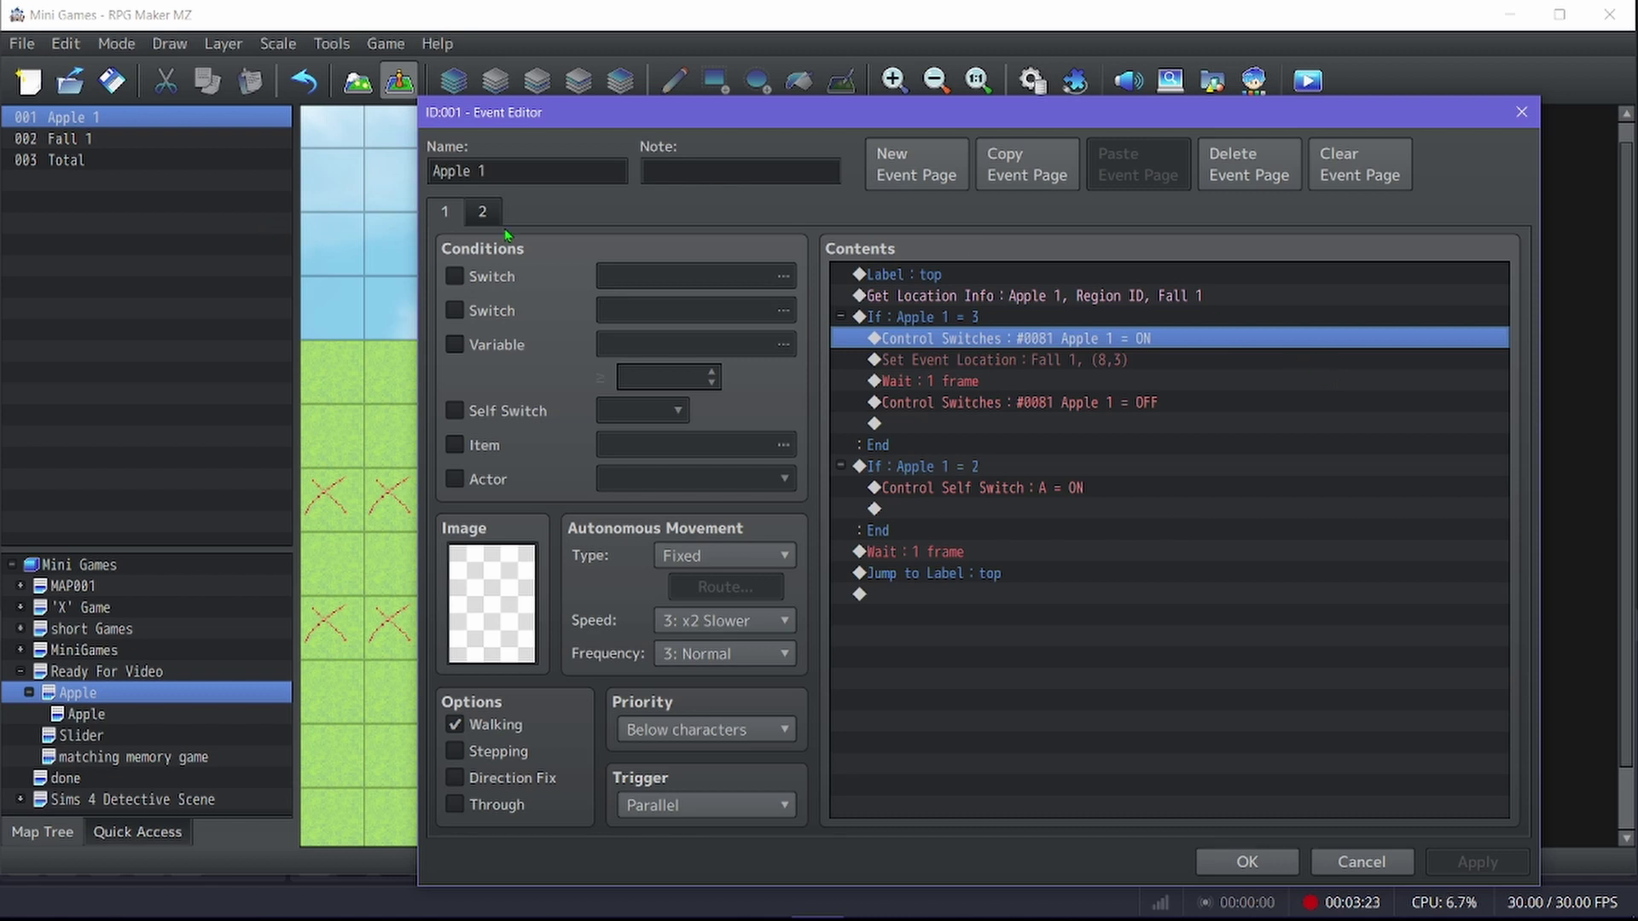
click(485, 215)
click(443, 215)
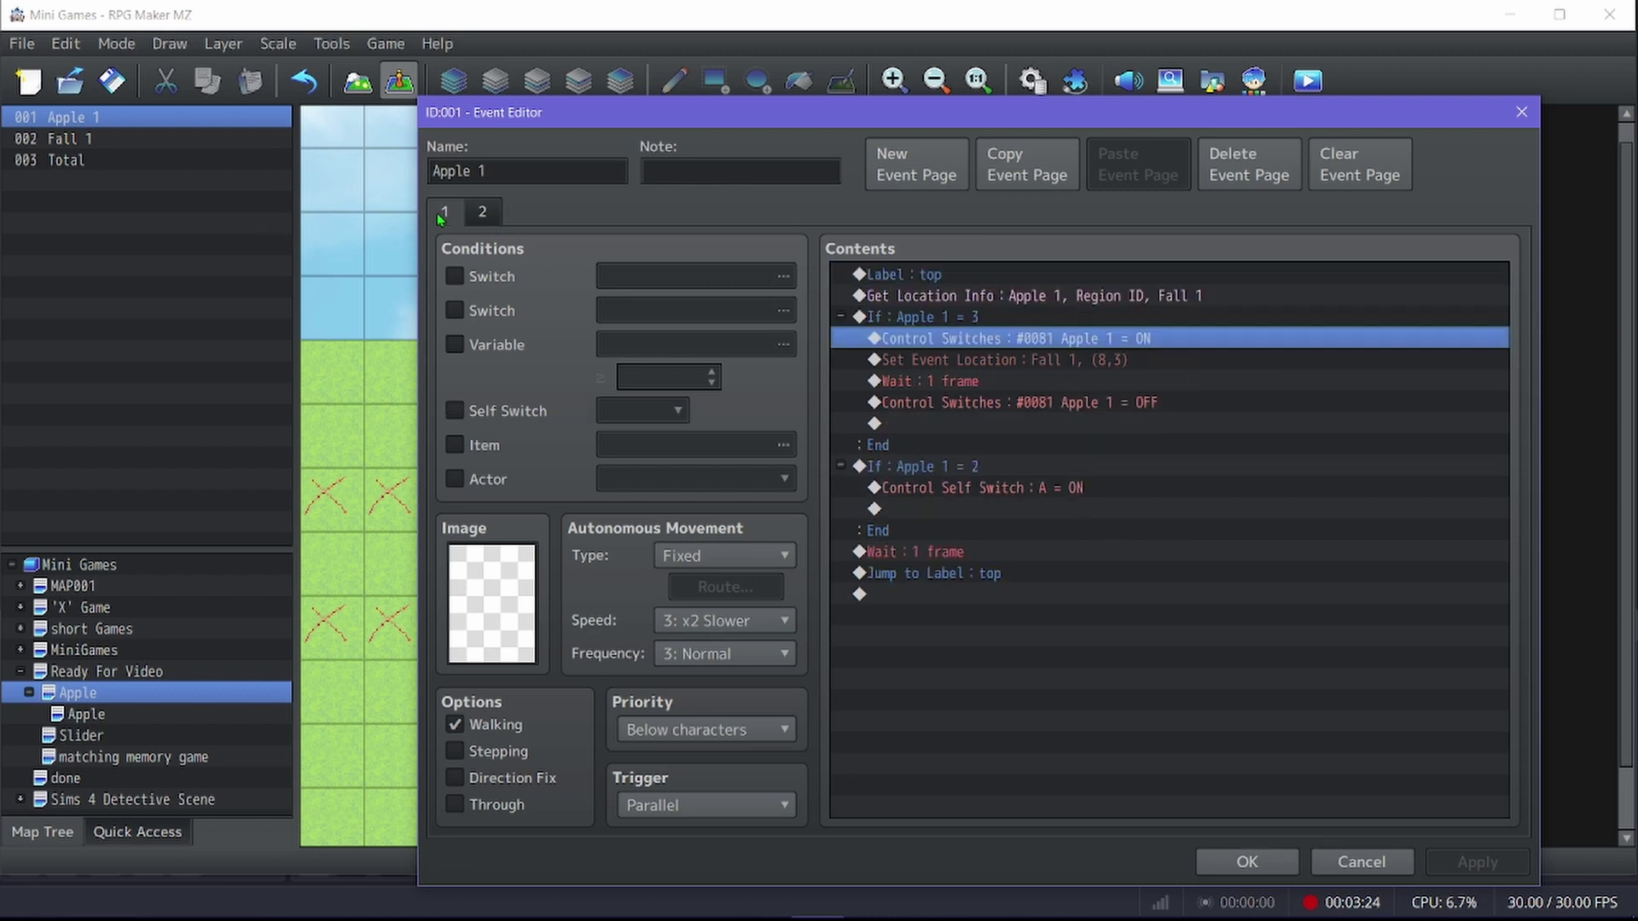
Step: Go over Set Event Location, Wait 1 frame, switch 0081 OFF and self switch A ON commands
click(1059, 369)
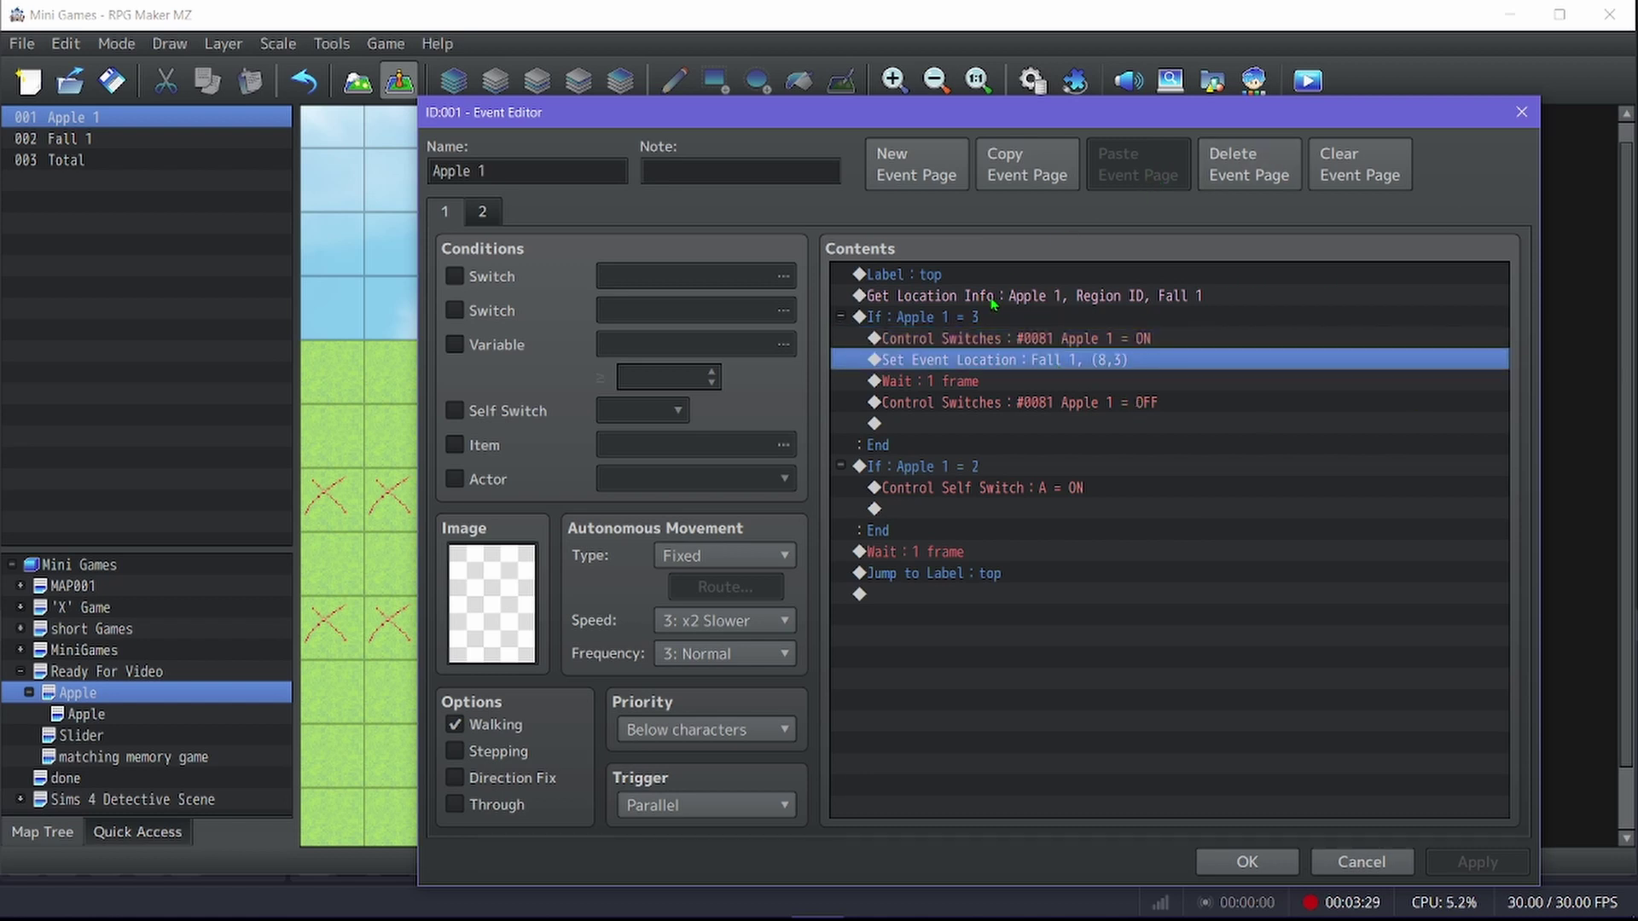
click(957, 382)
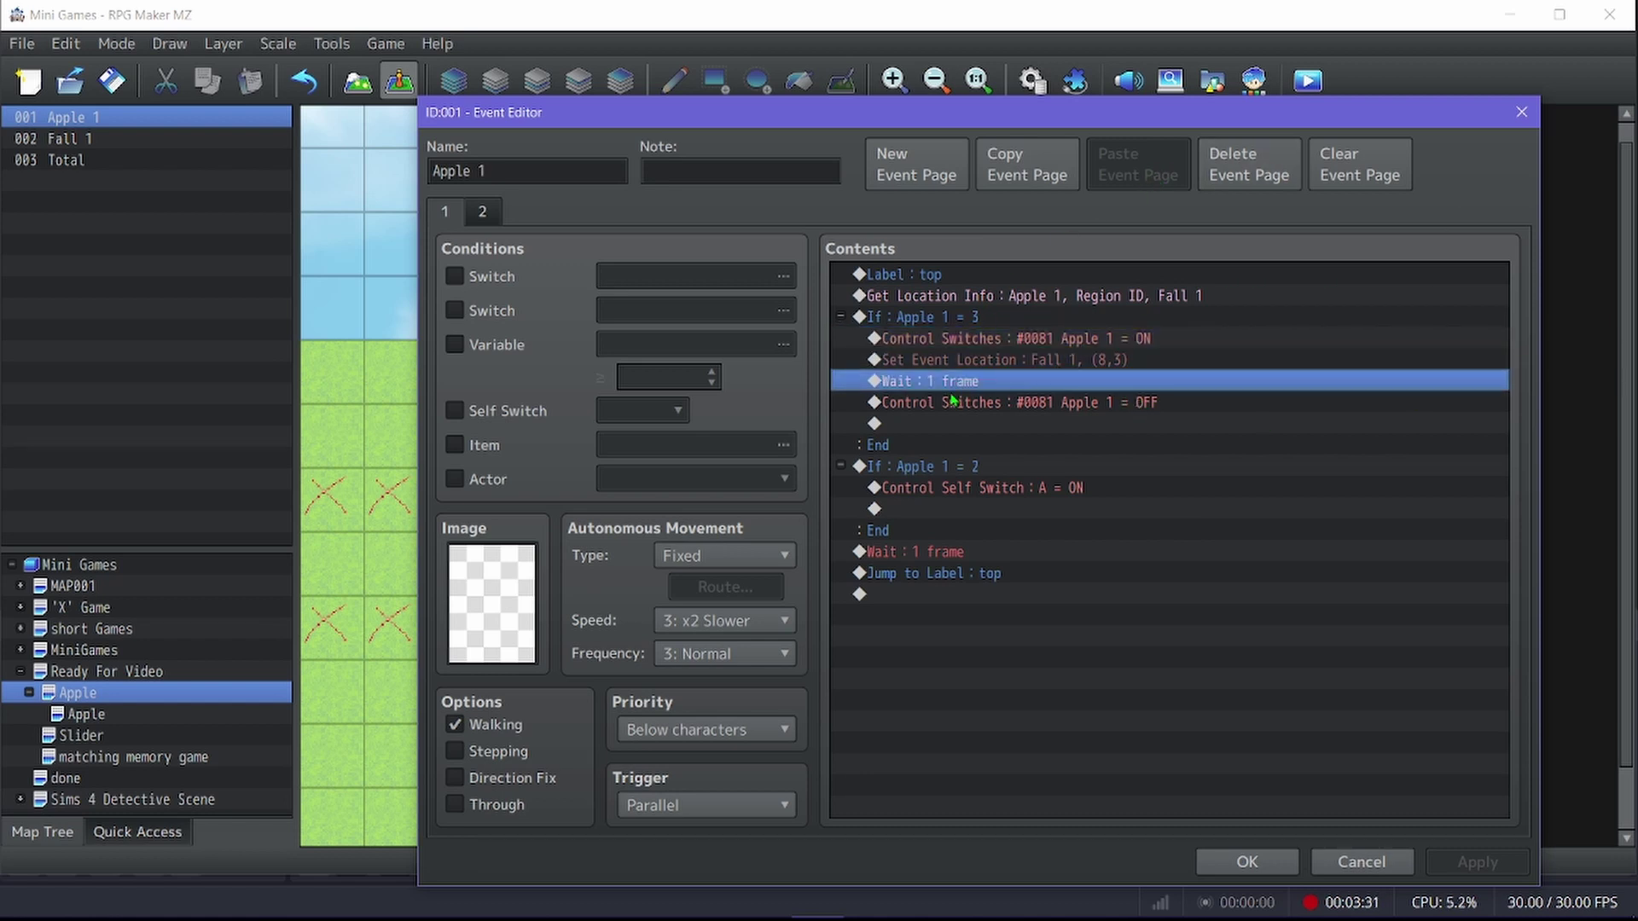
click(953, 401)
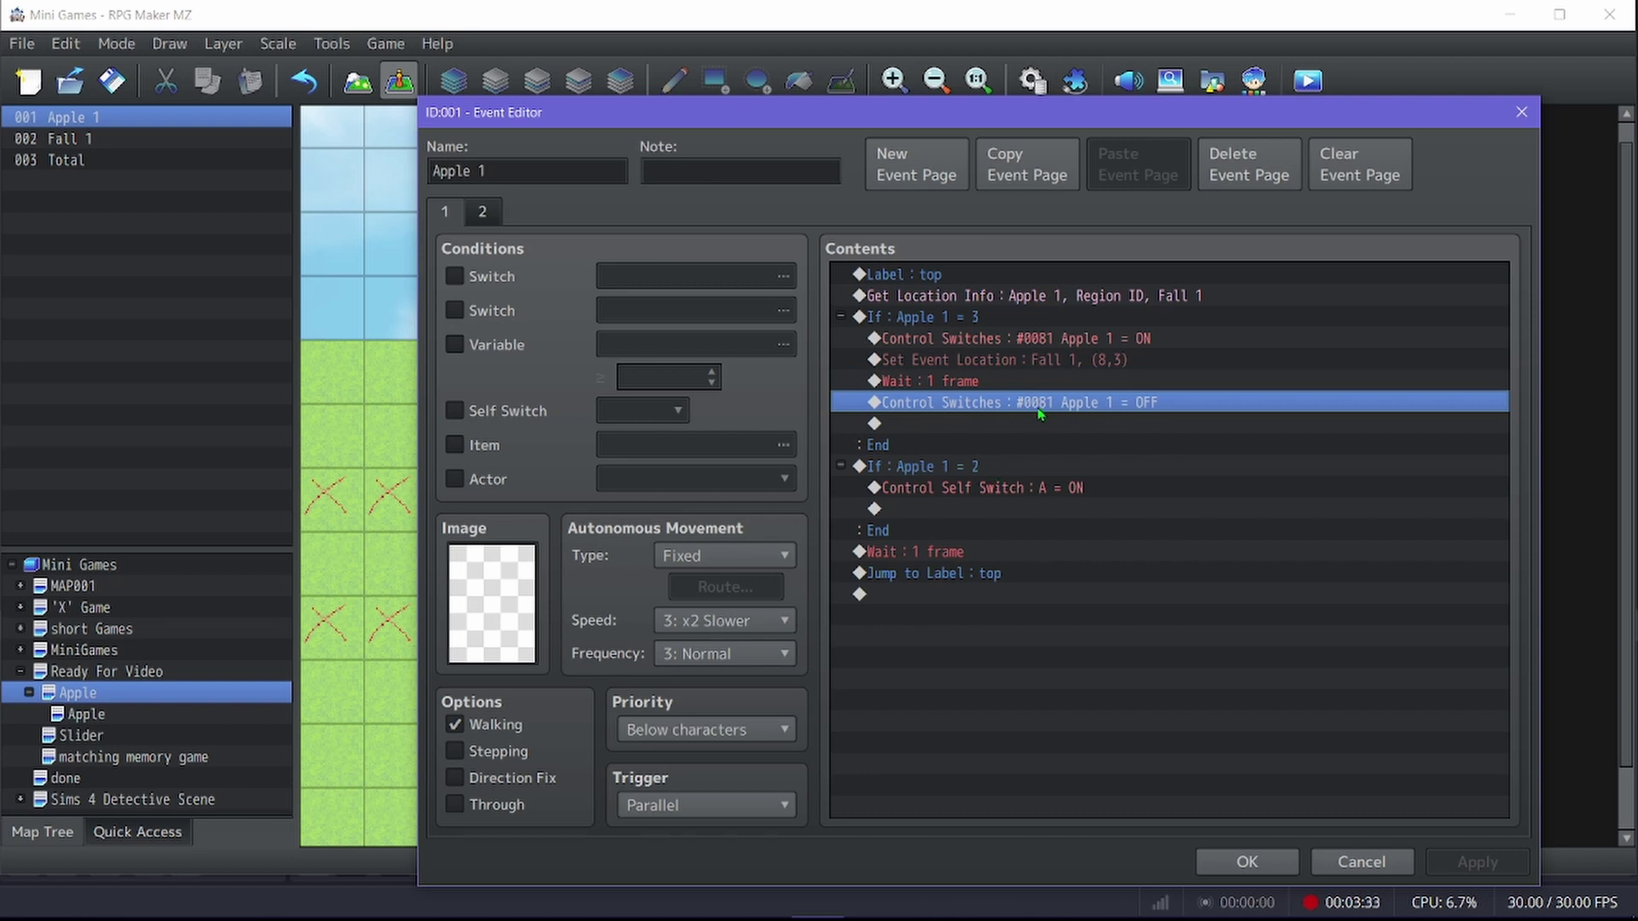
click(929, 474)
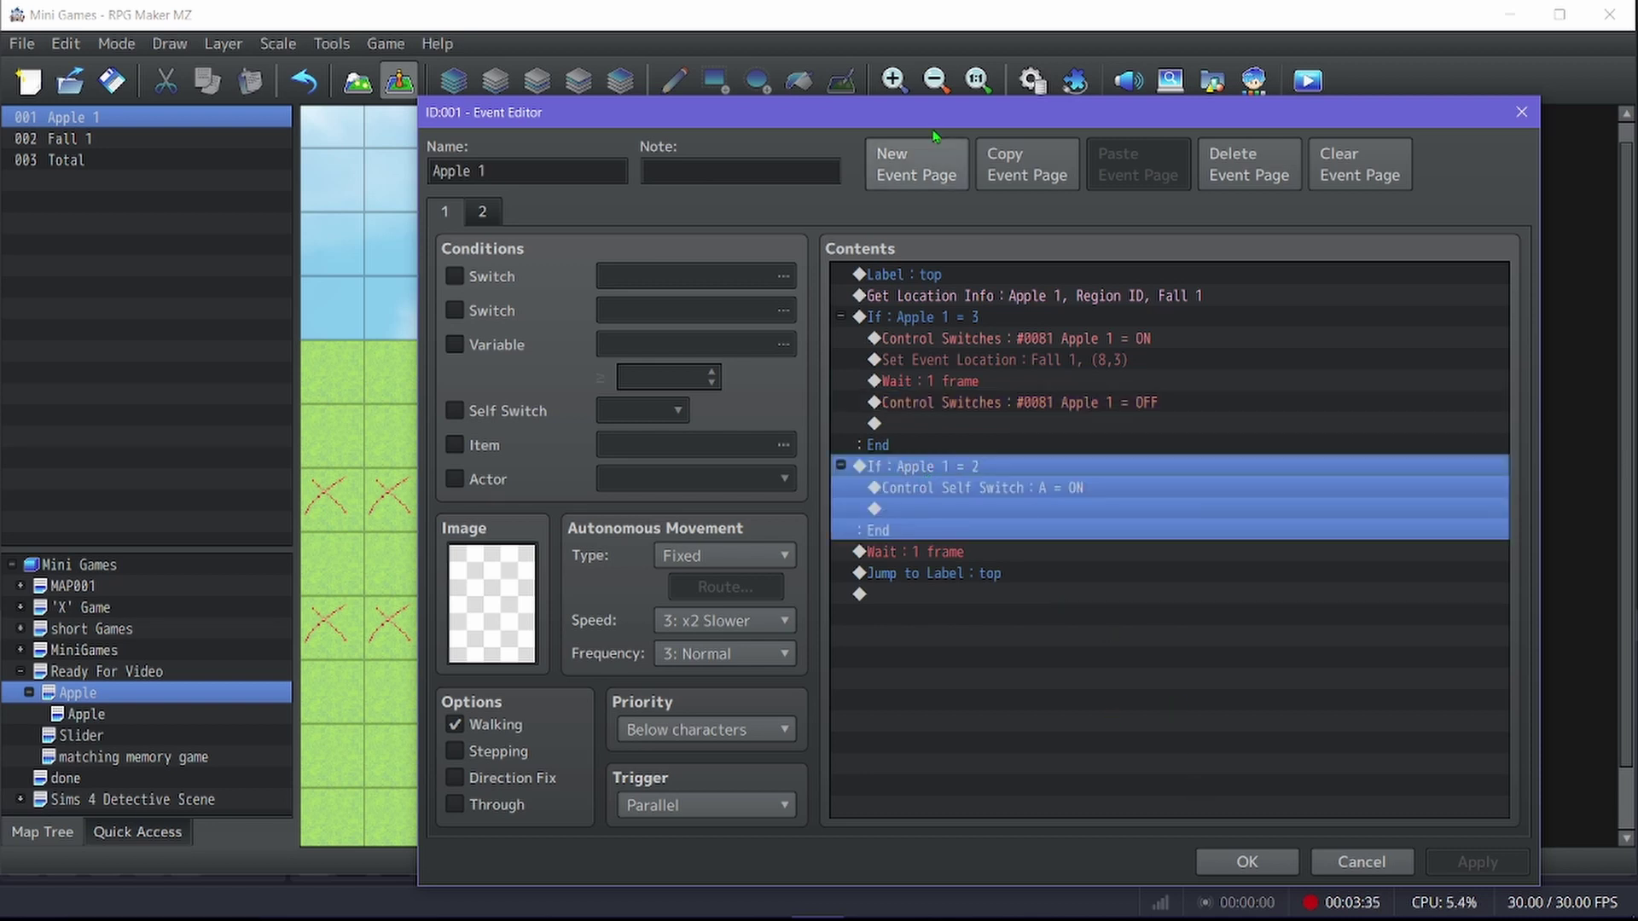
click(996, 493)
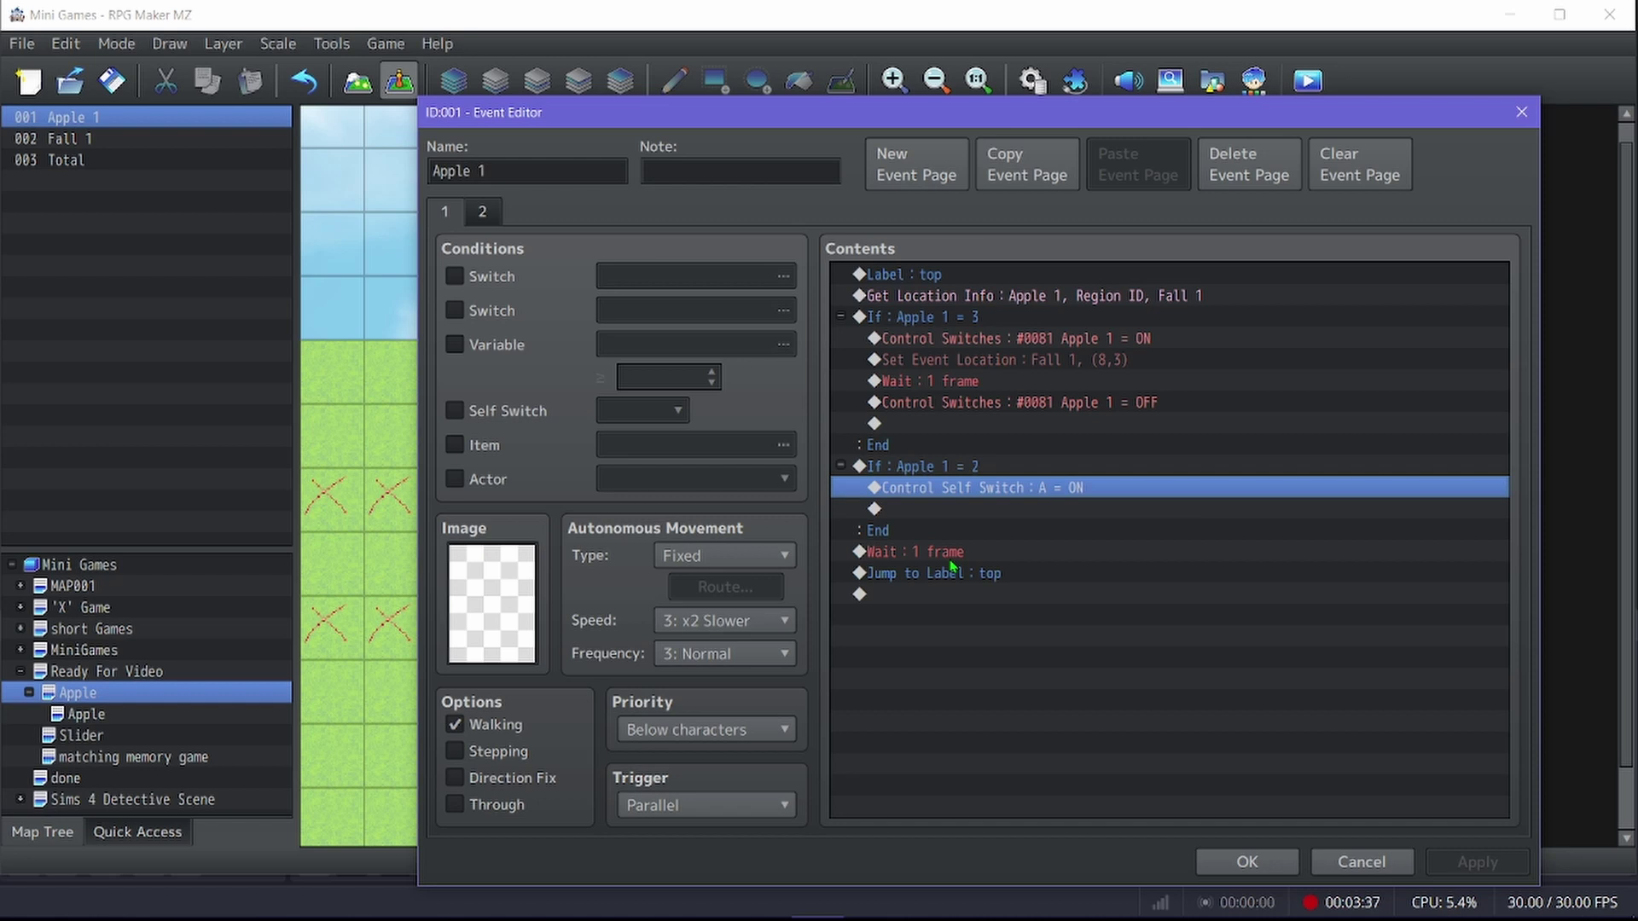
click(934, 323)
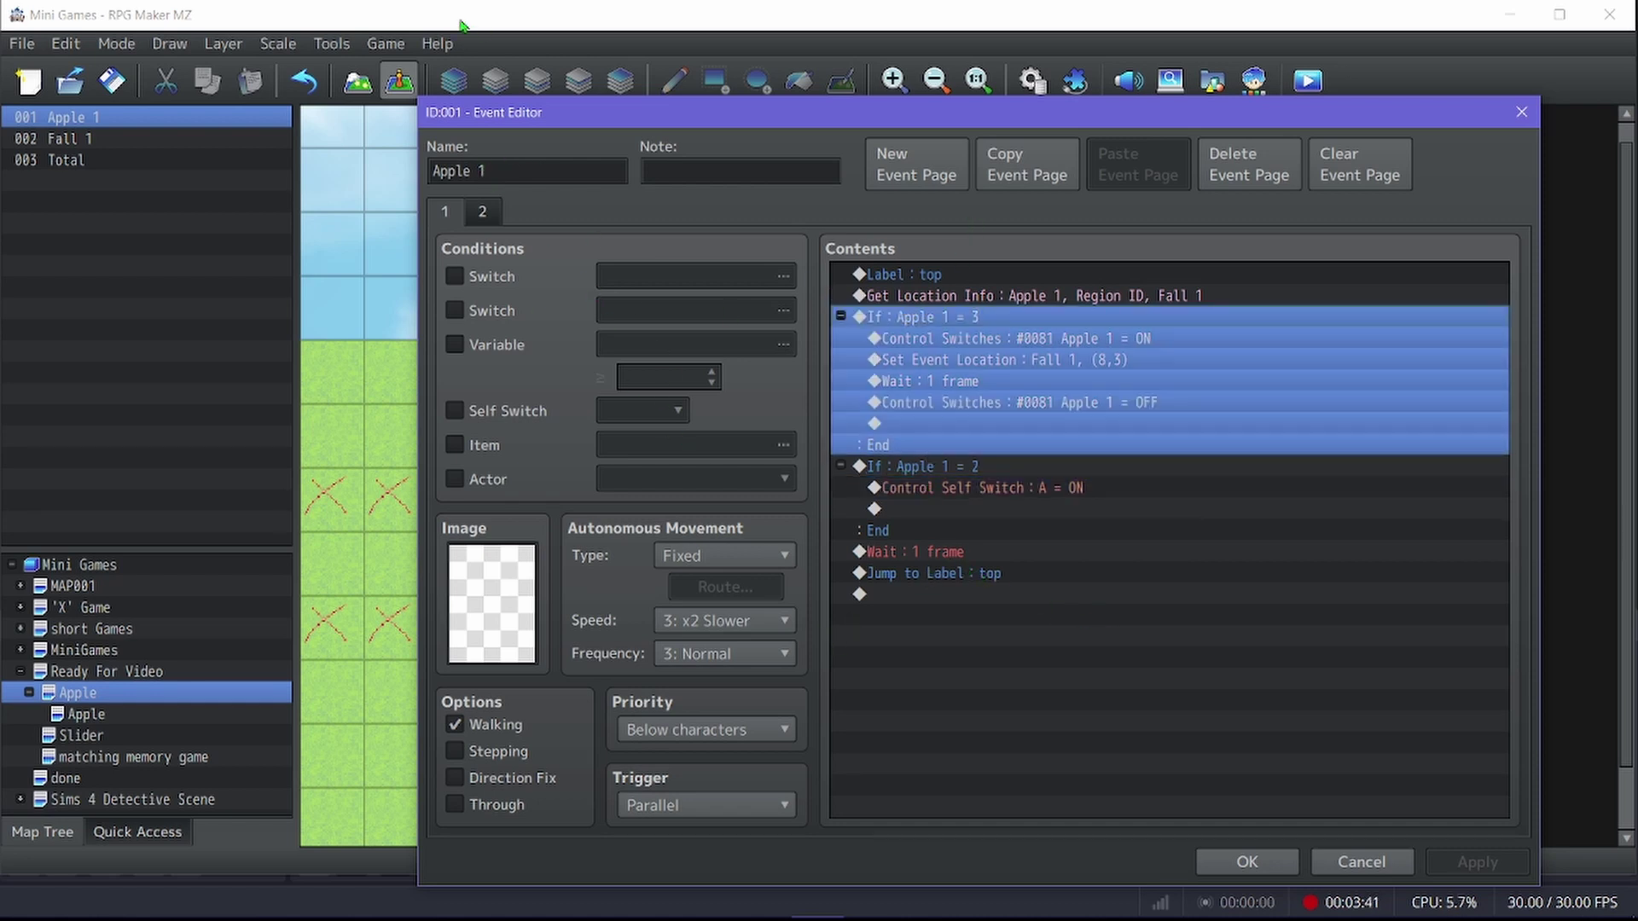
click(482, 213)
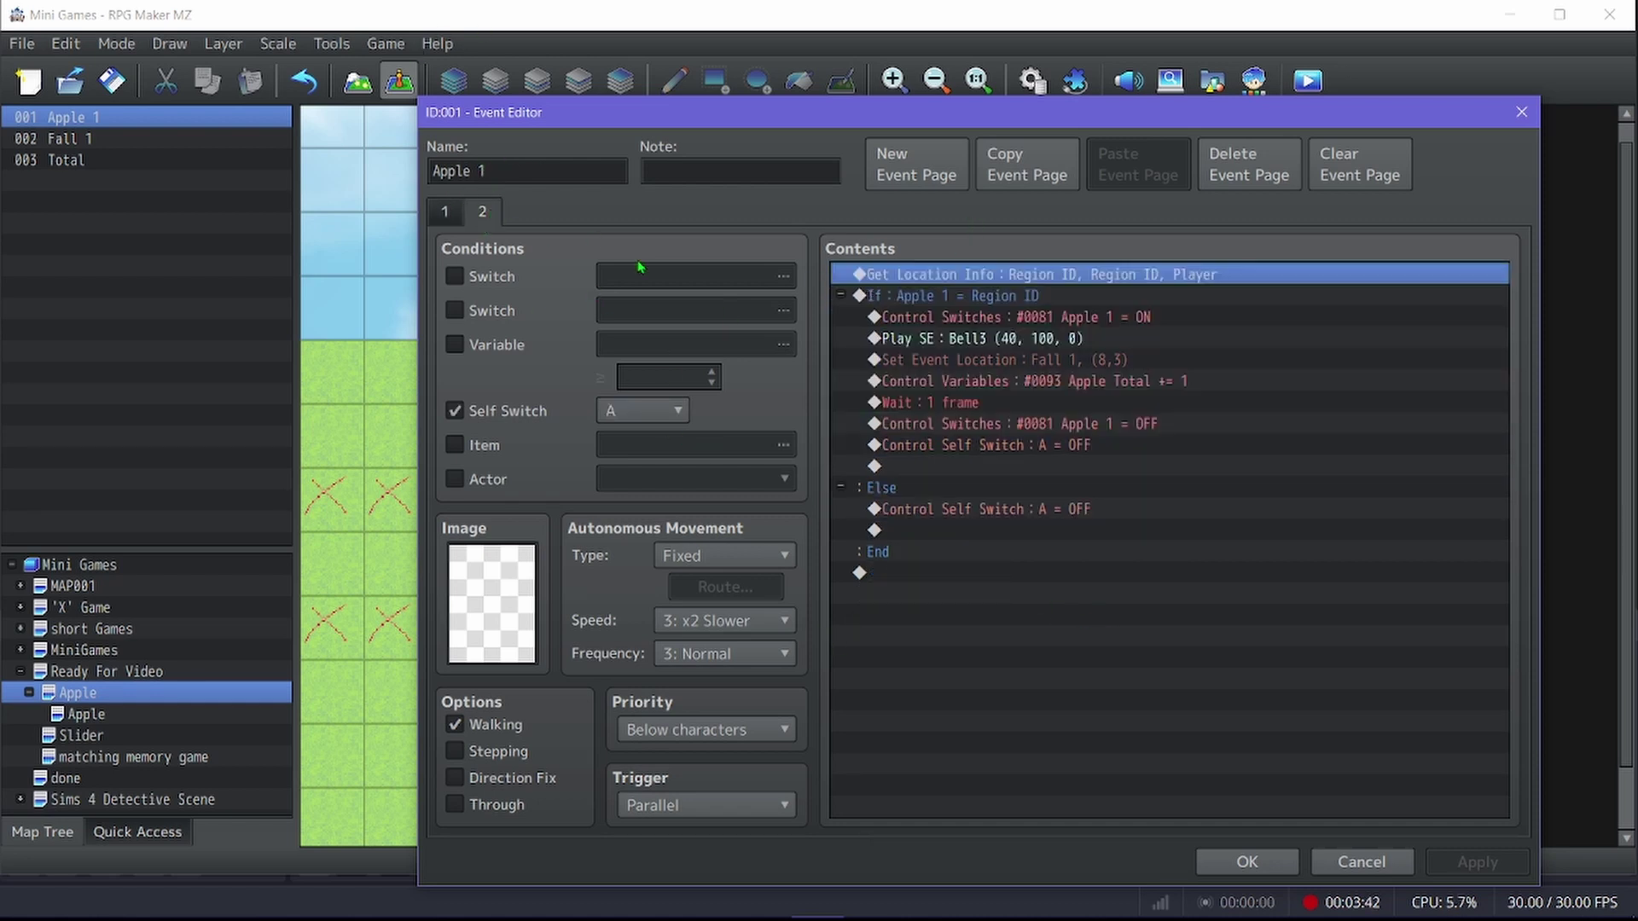
Step: Review page 2's If Apple 1 = Region ID block, Bell3 sound, and both self switch A off branches
click(1042, 300)
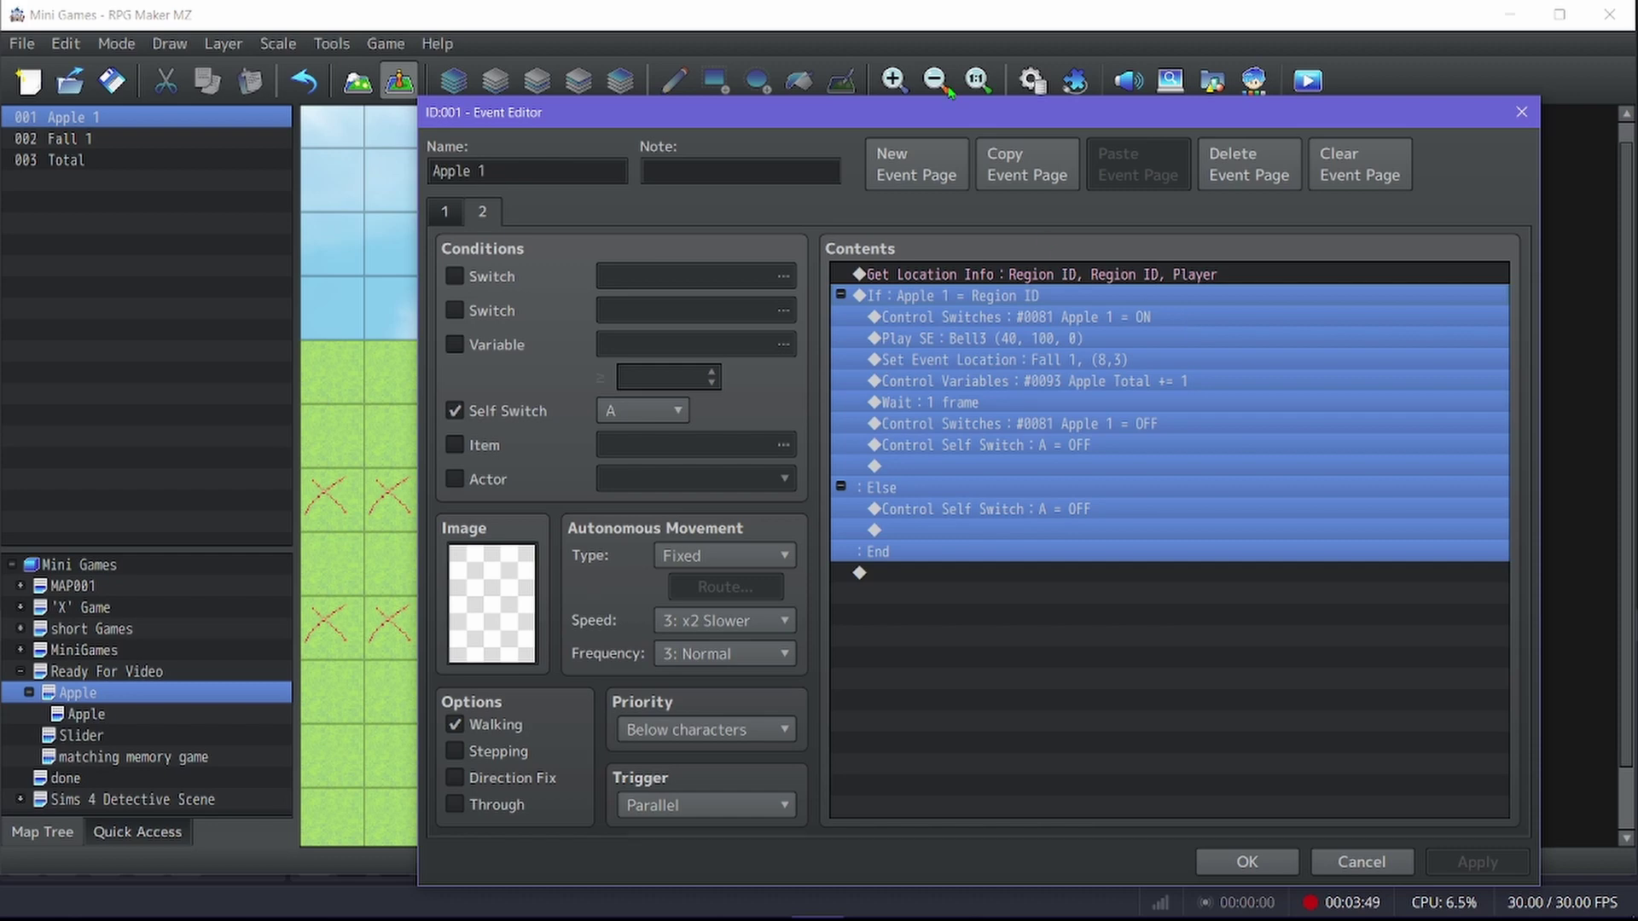
drag(905, 118, 1006, 141)
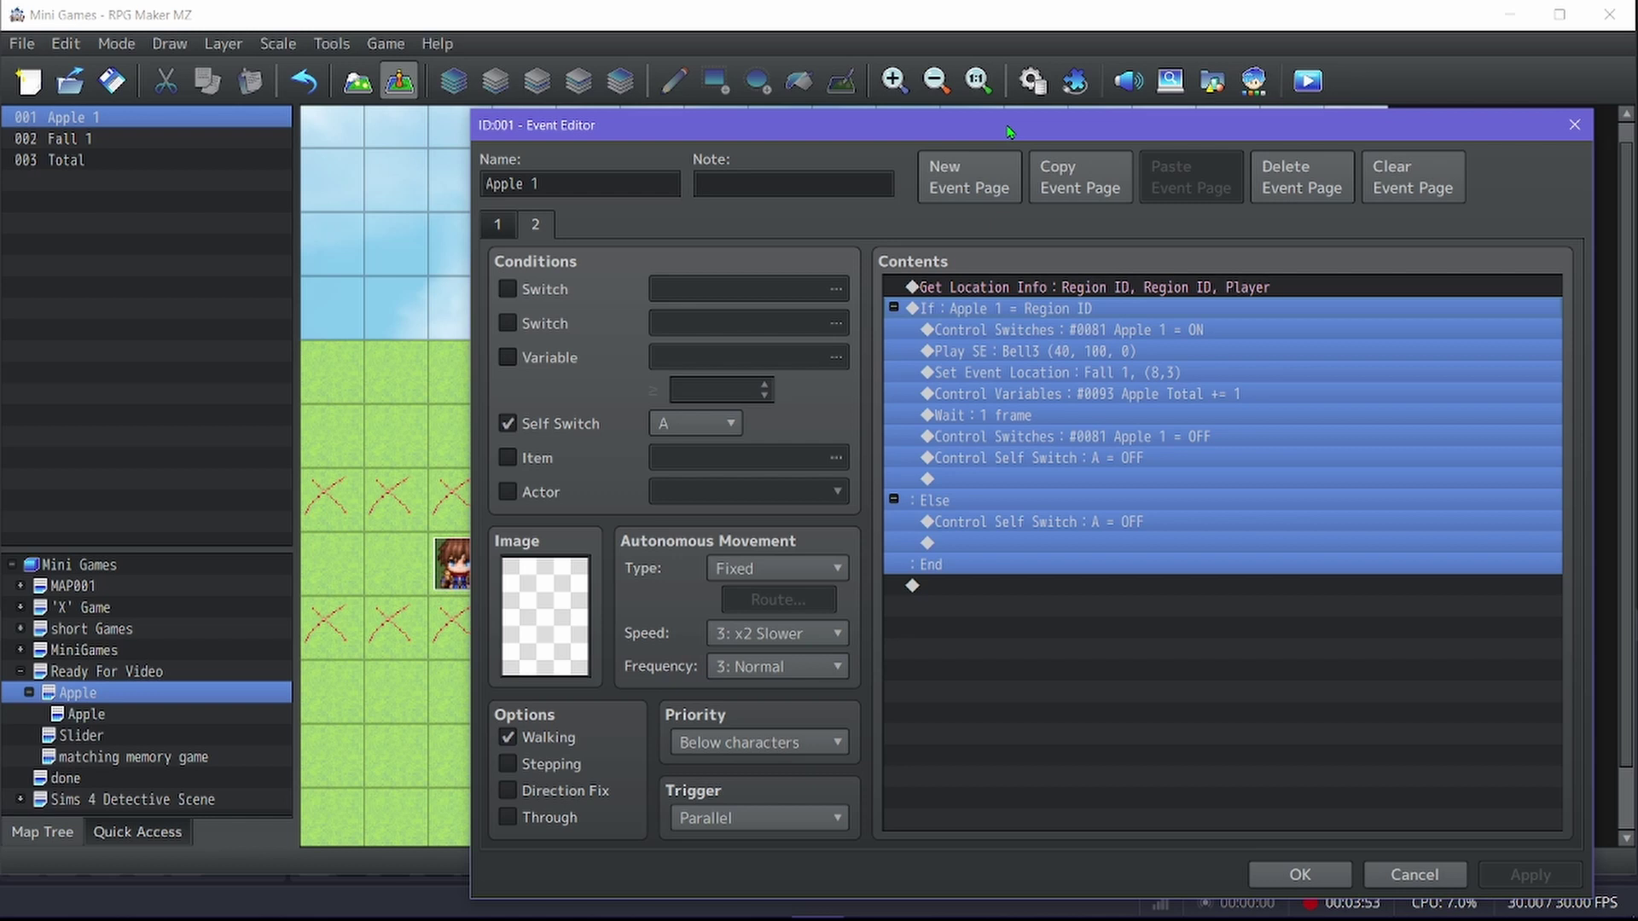
click(1090, 333)
click(1116, 355)
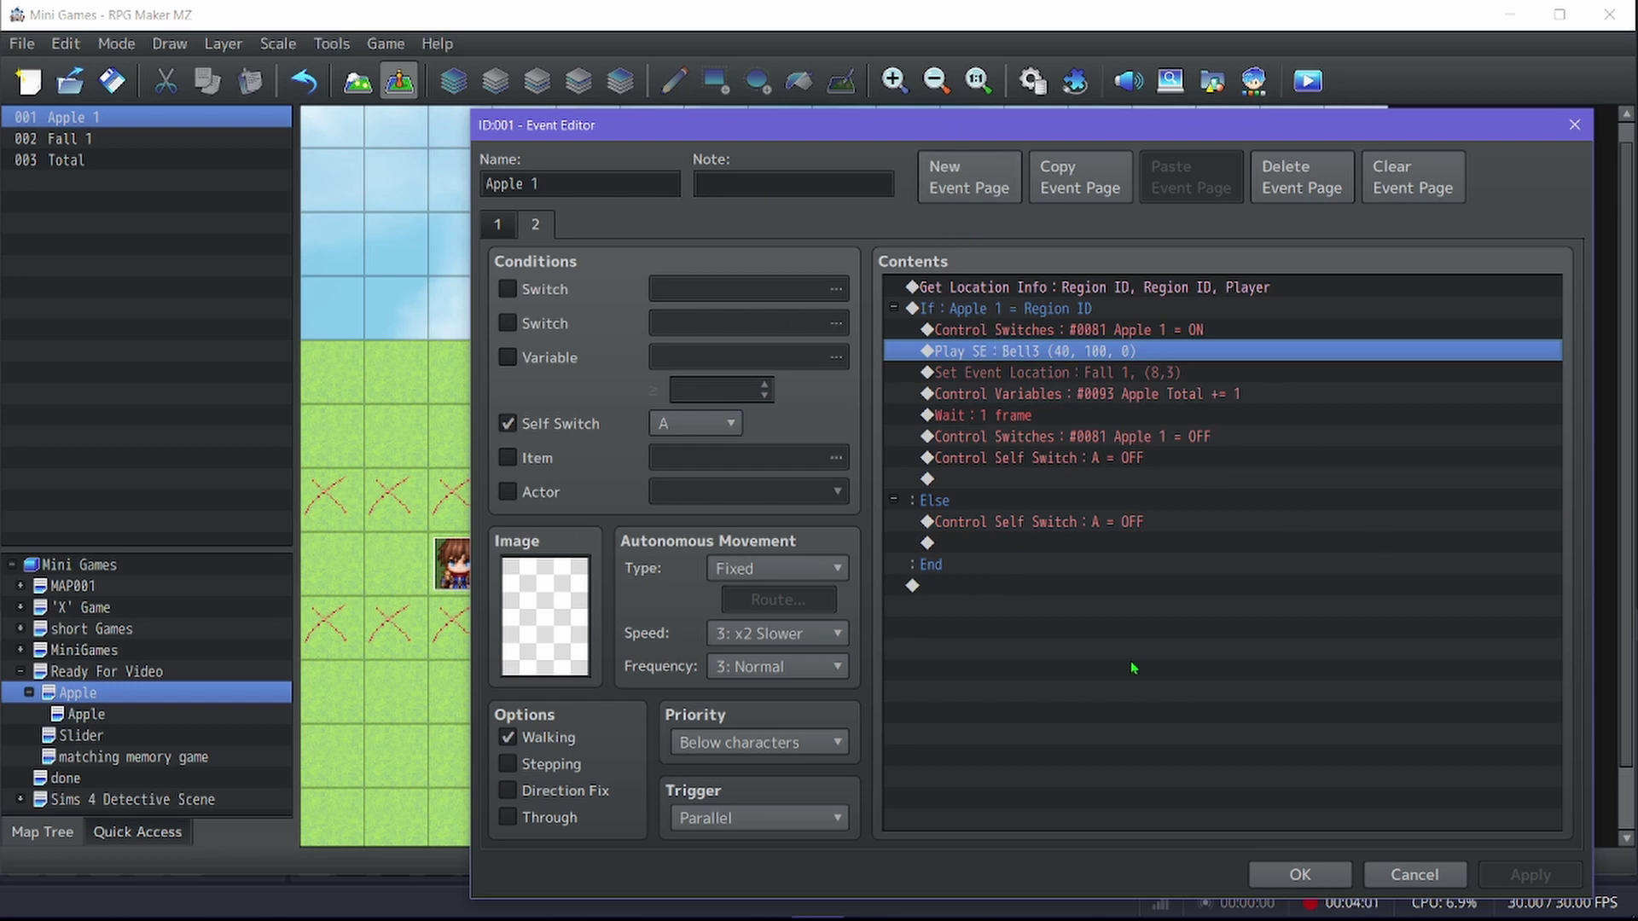
click(1023, 522)
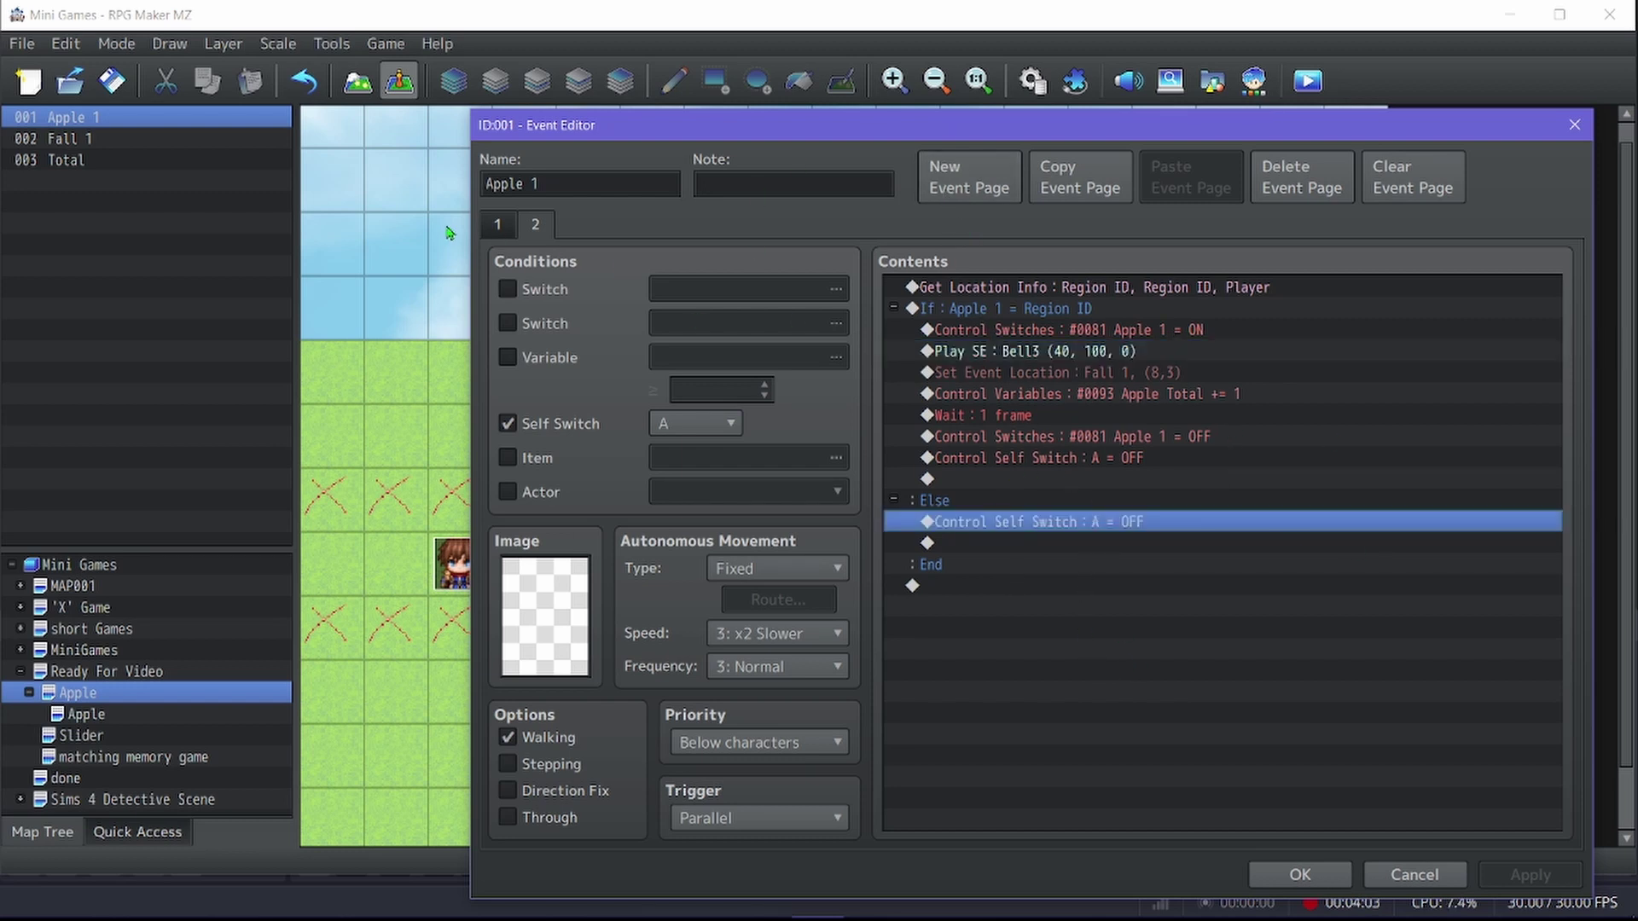
click(1118, 458)
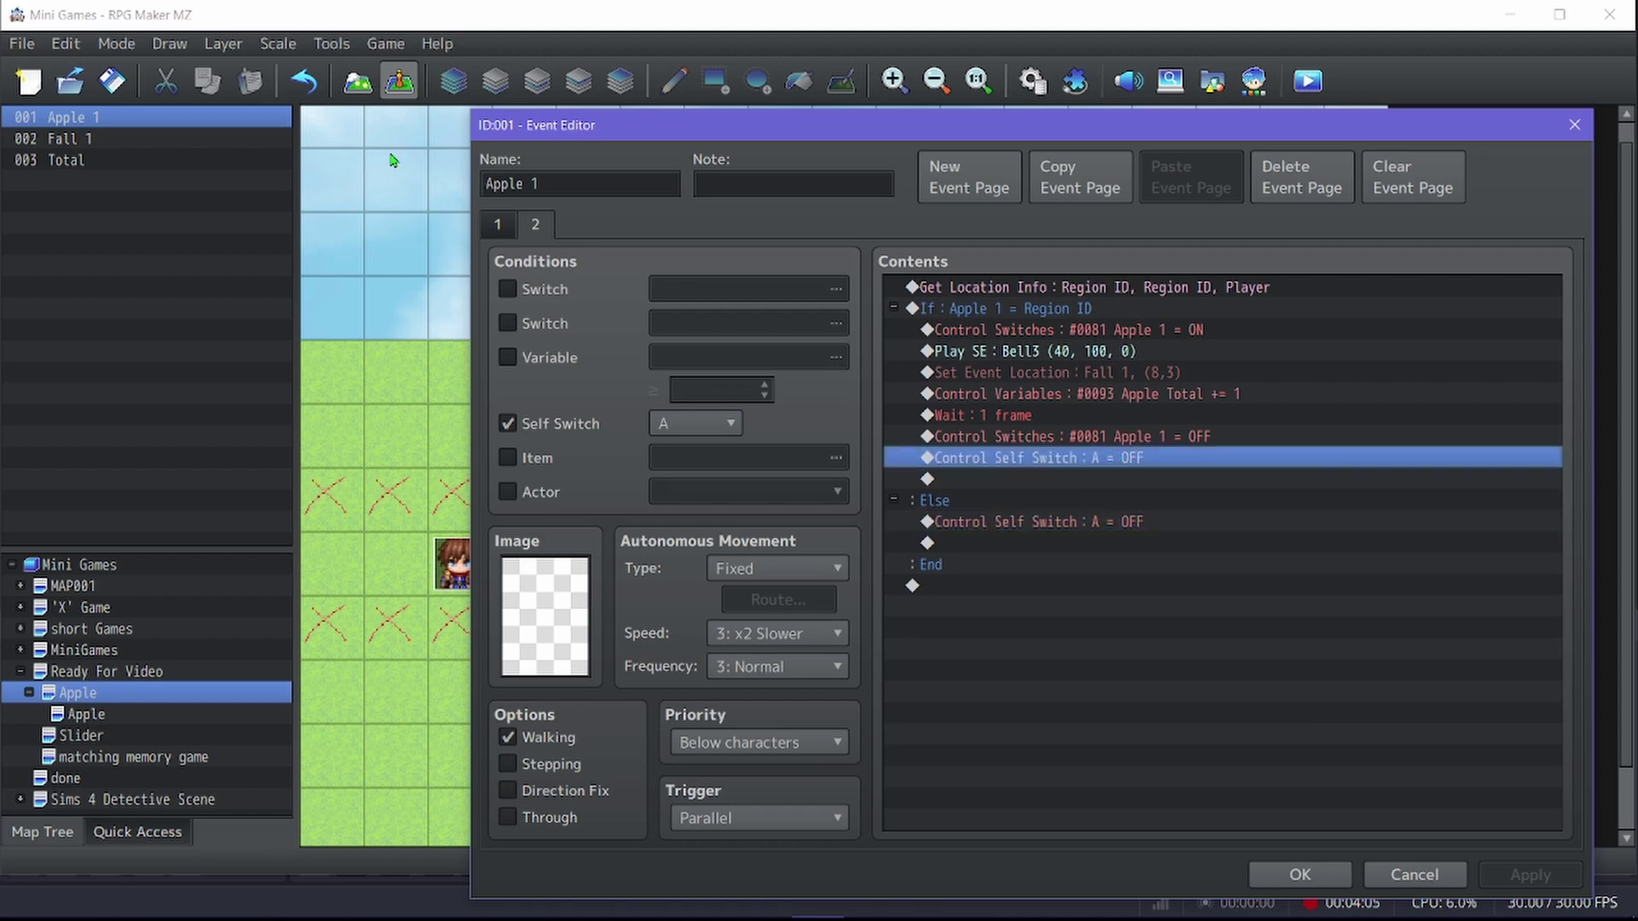
click(497, 225)
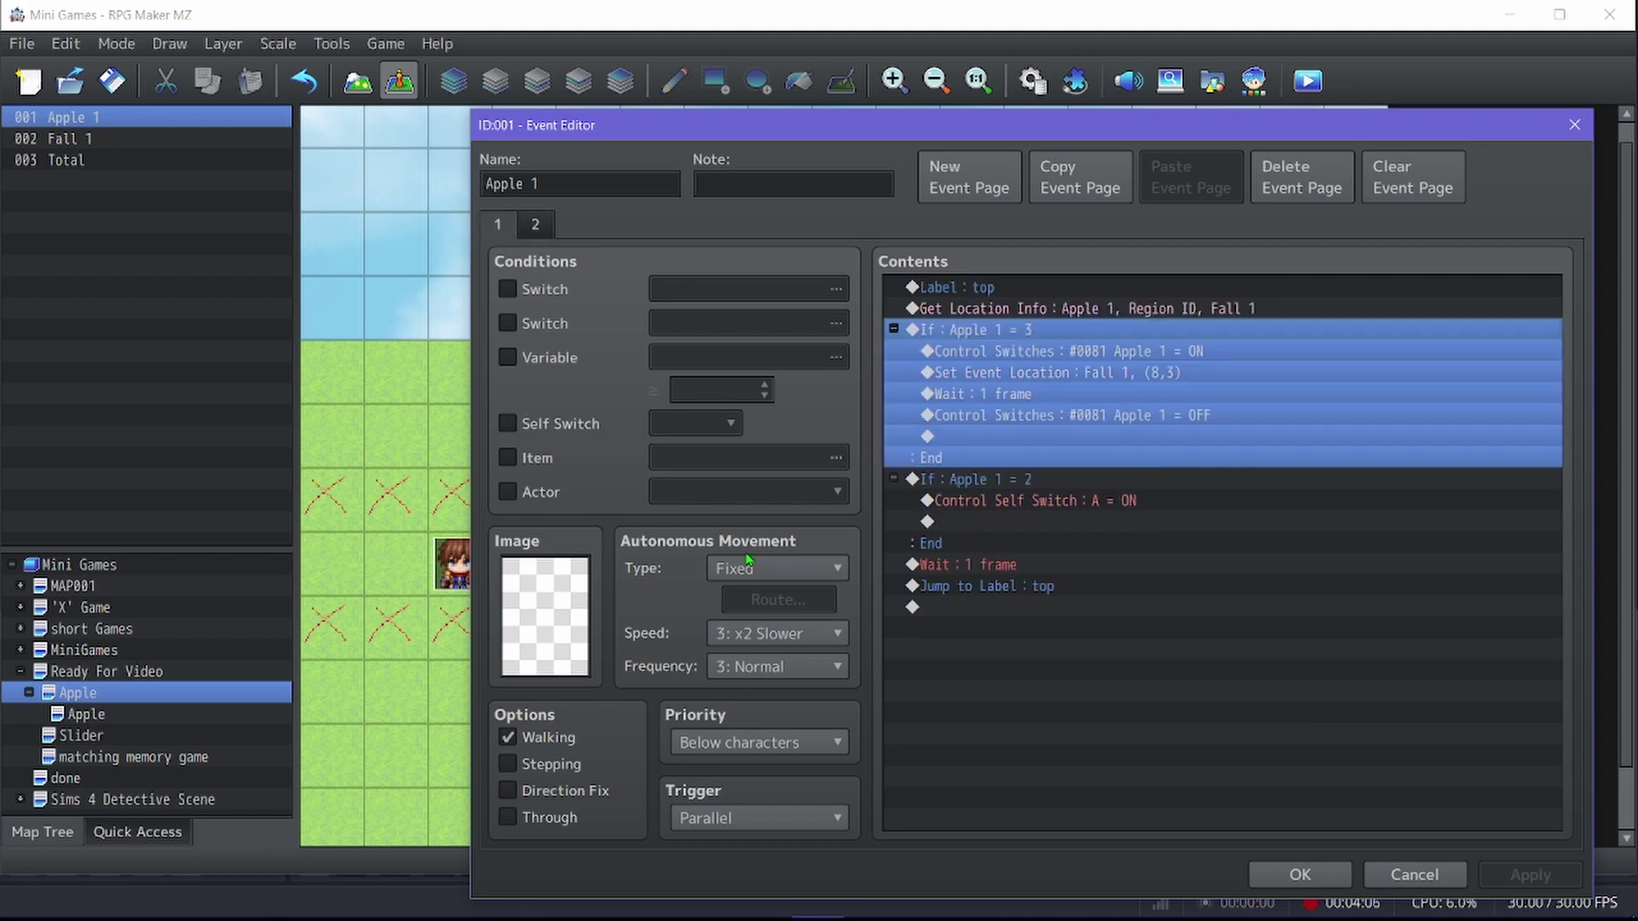
Step: Open Fall 1 and inspect its random Timer 1 Control Variables command, leaving it unchanged
click(1299, 874)
double_click(861, 326)
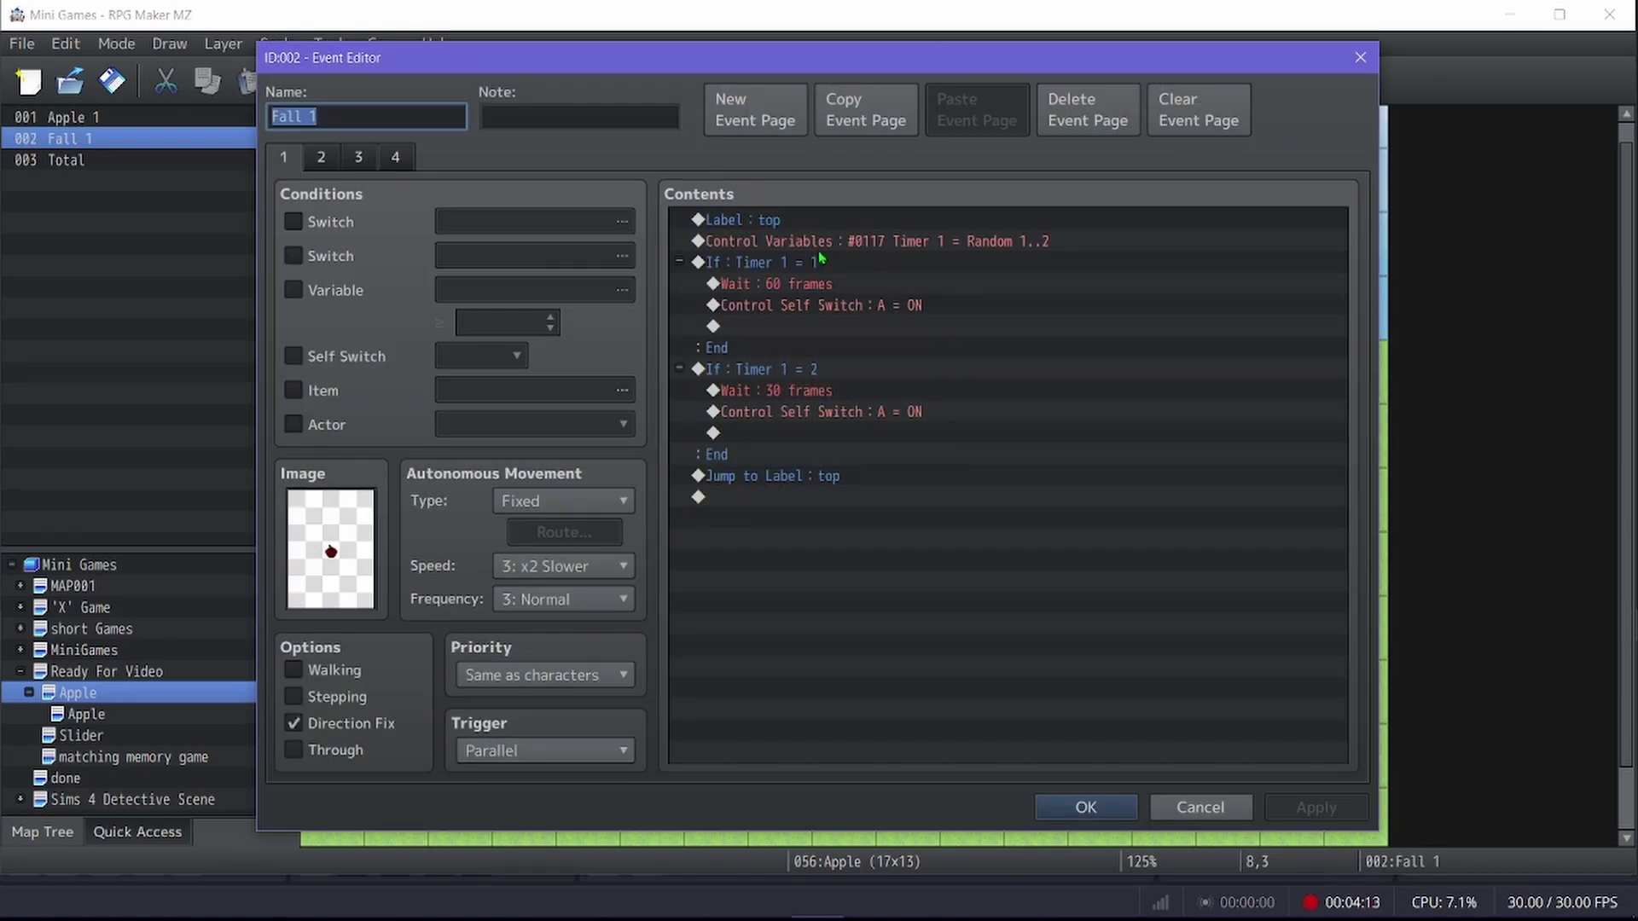
click(879, 260)
click(912, 240)
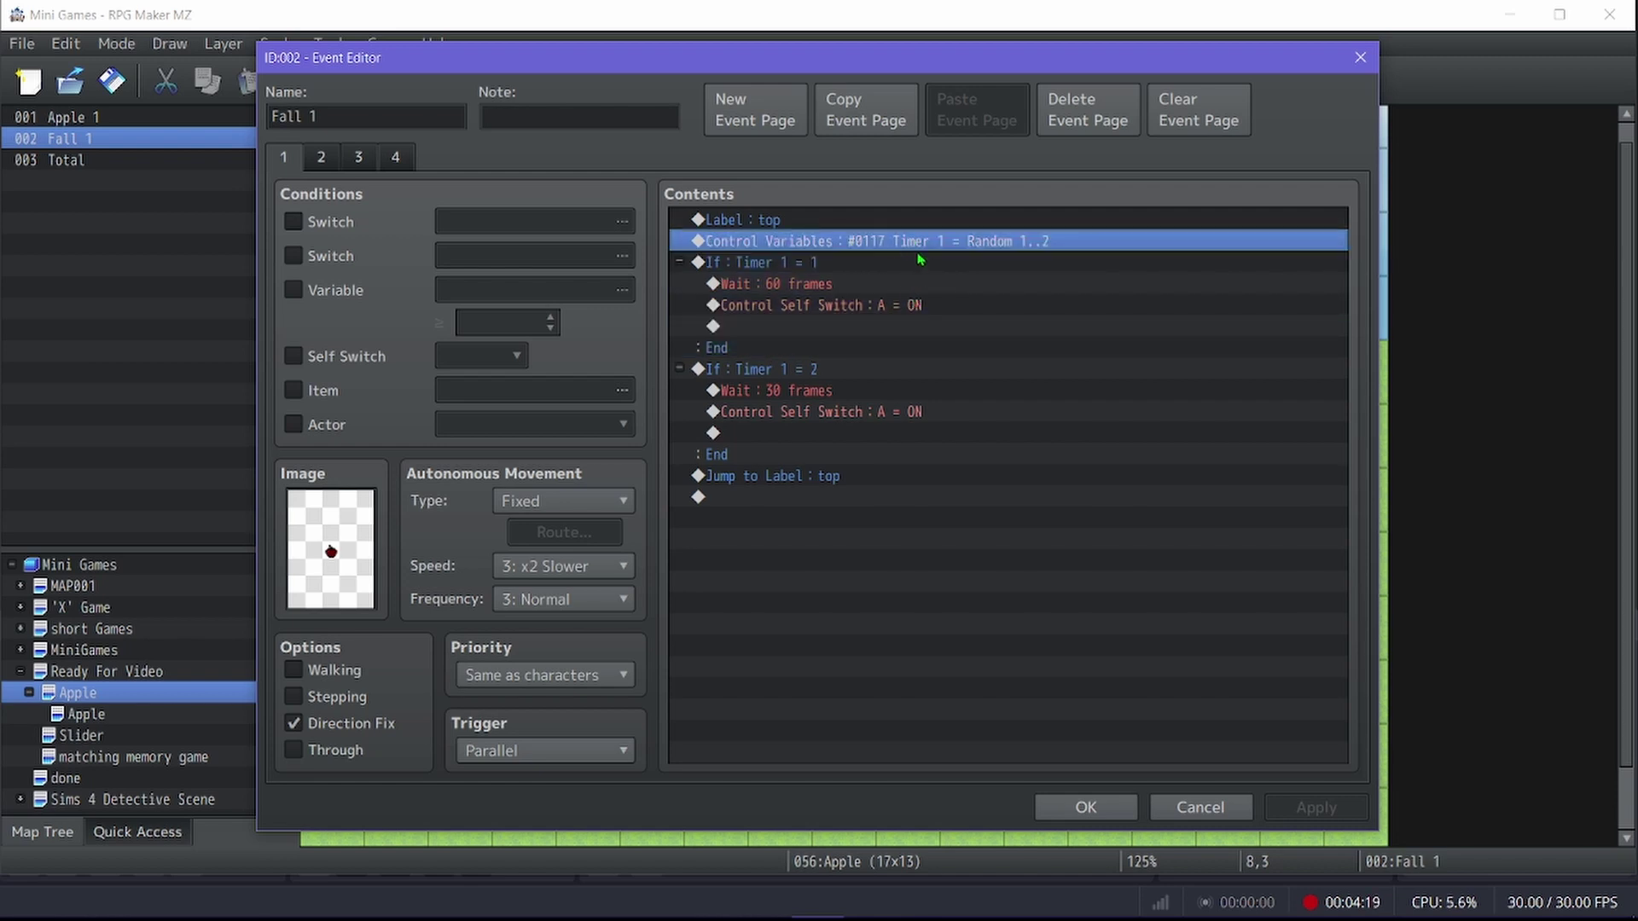
key(Insert)
click(1066, 588)
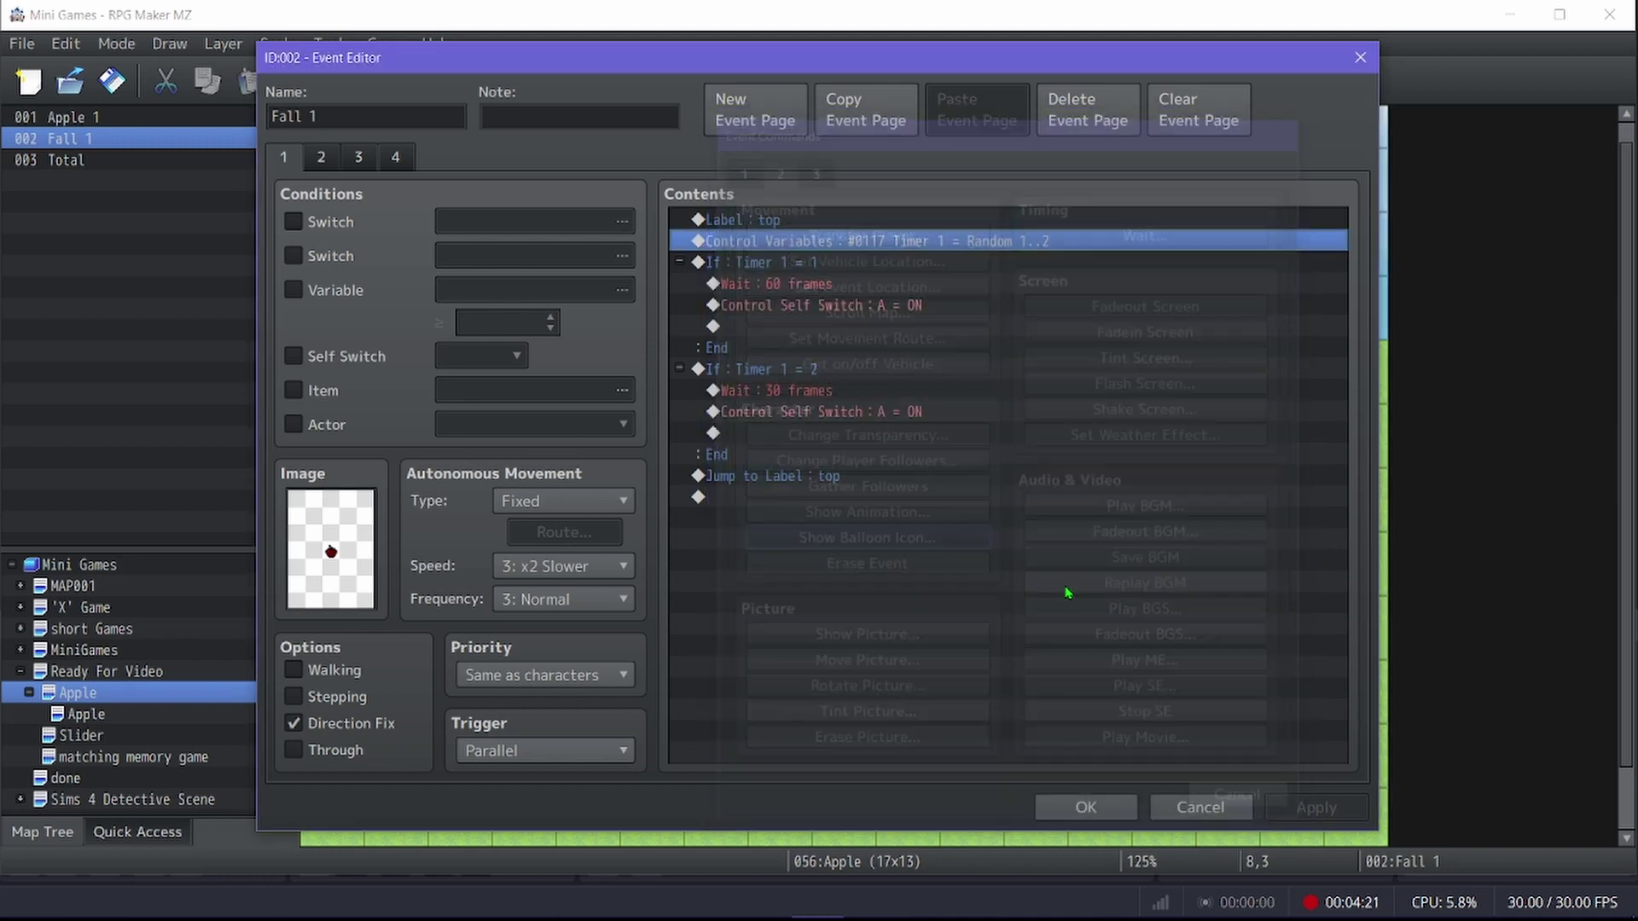
key(Return)
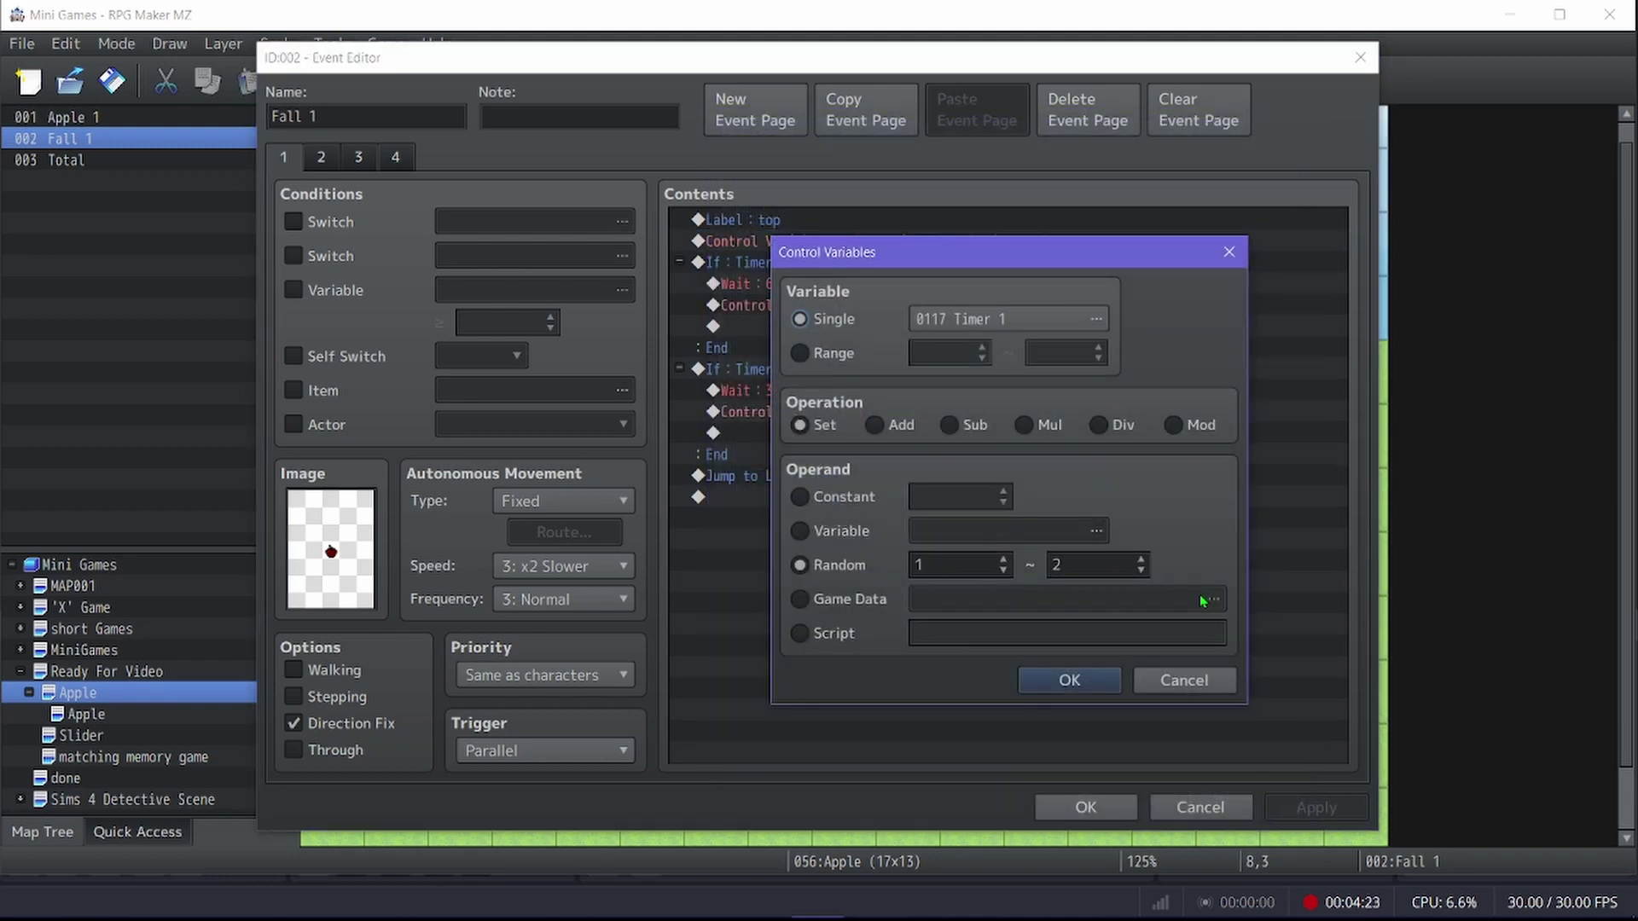
click(1058, 682)
Step: Review the If Timer 1 = 1 and = 2 blocks, Wait 60 frames, and Jump to Label top
click(816, 266)
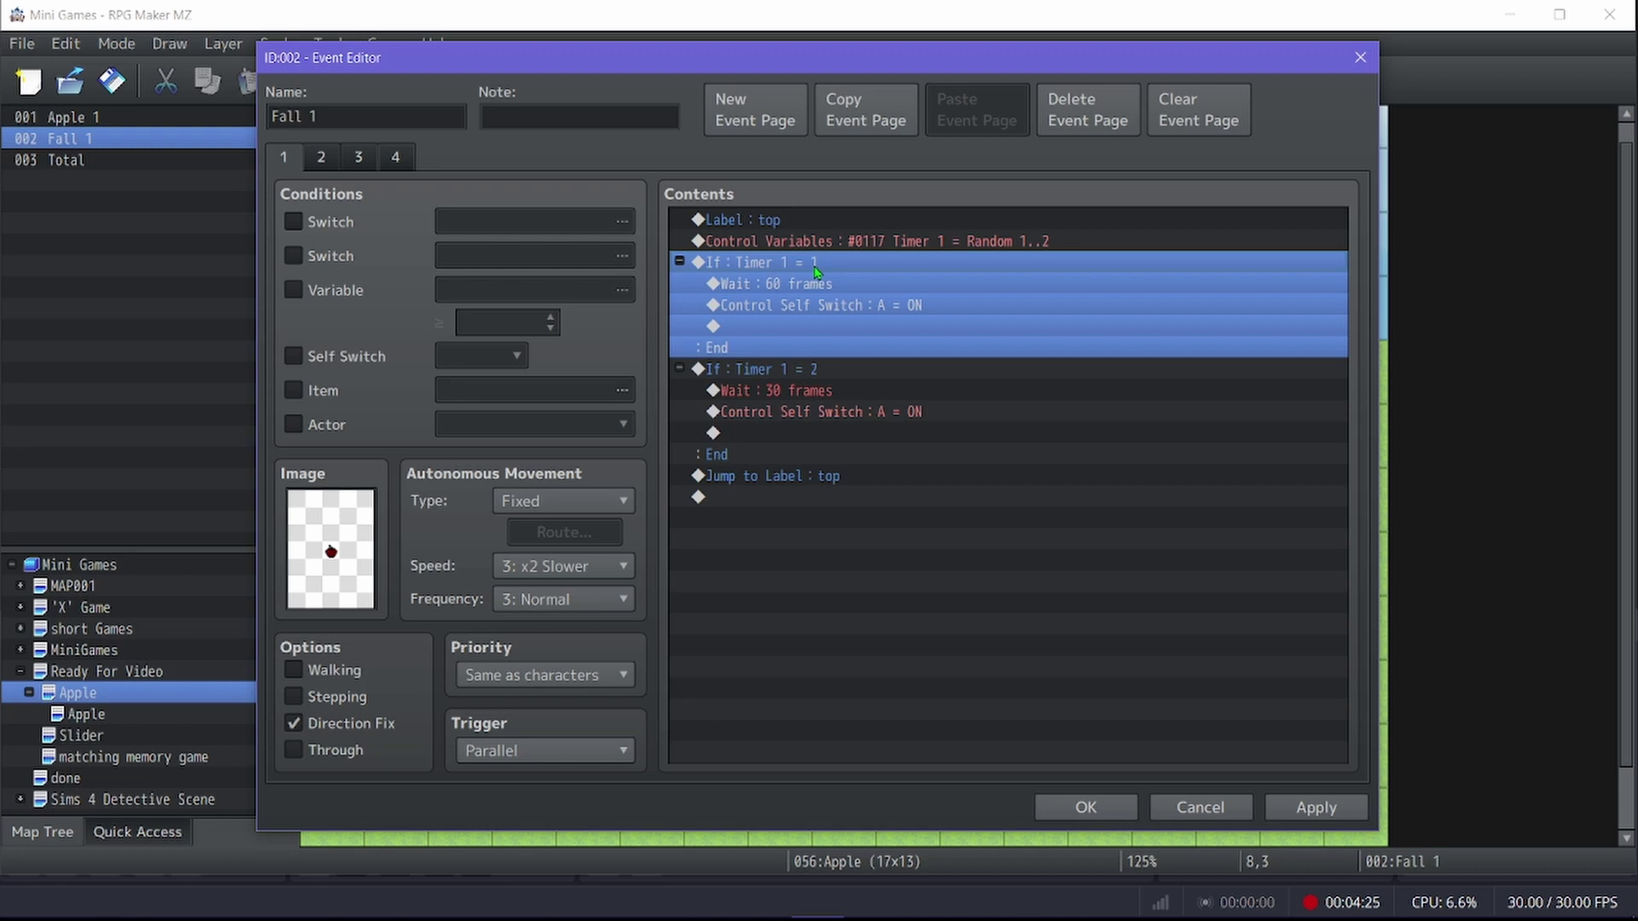
click(829, 289)
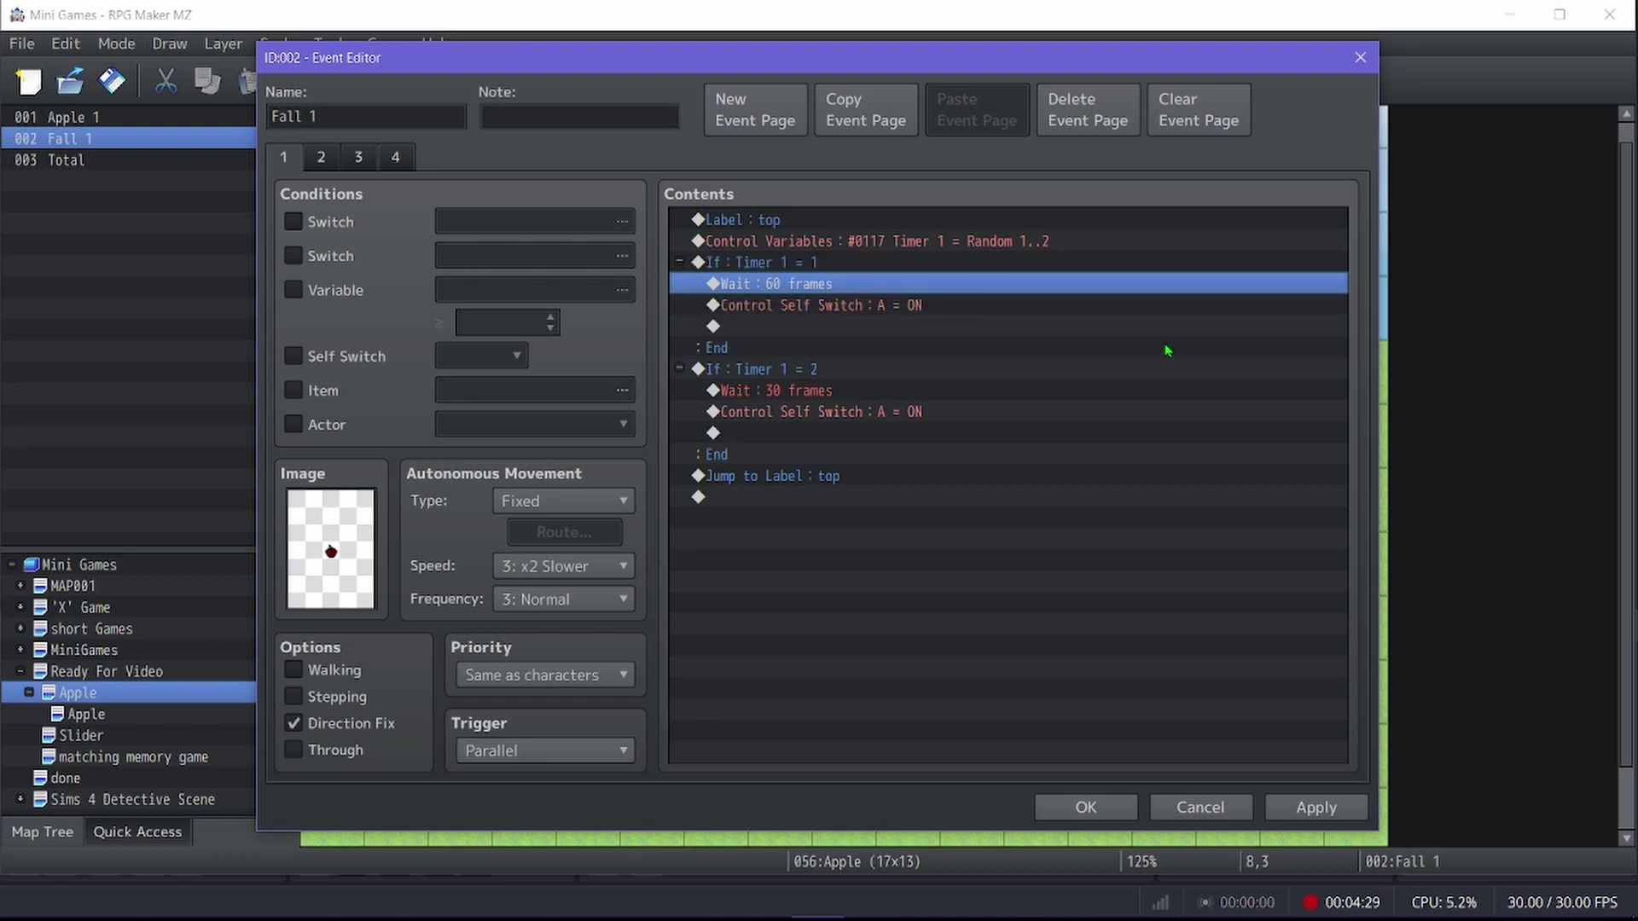
click(819, 371)
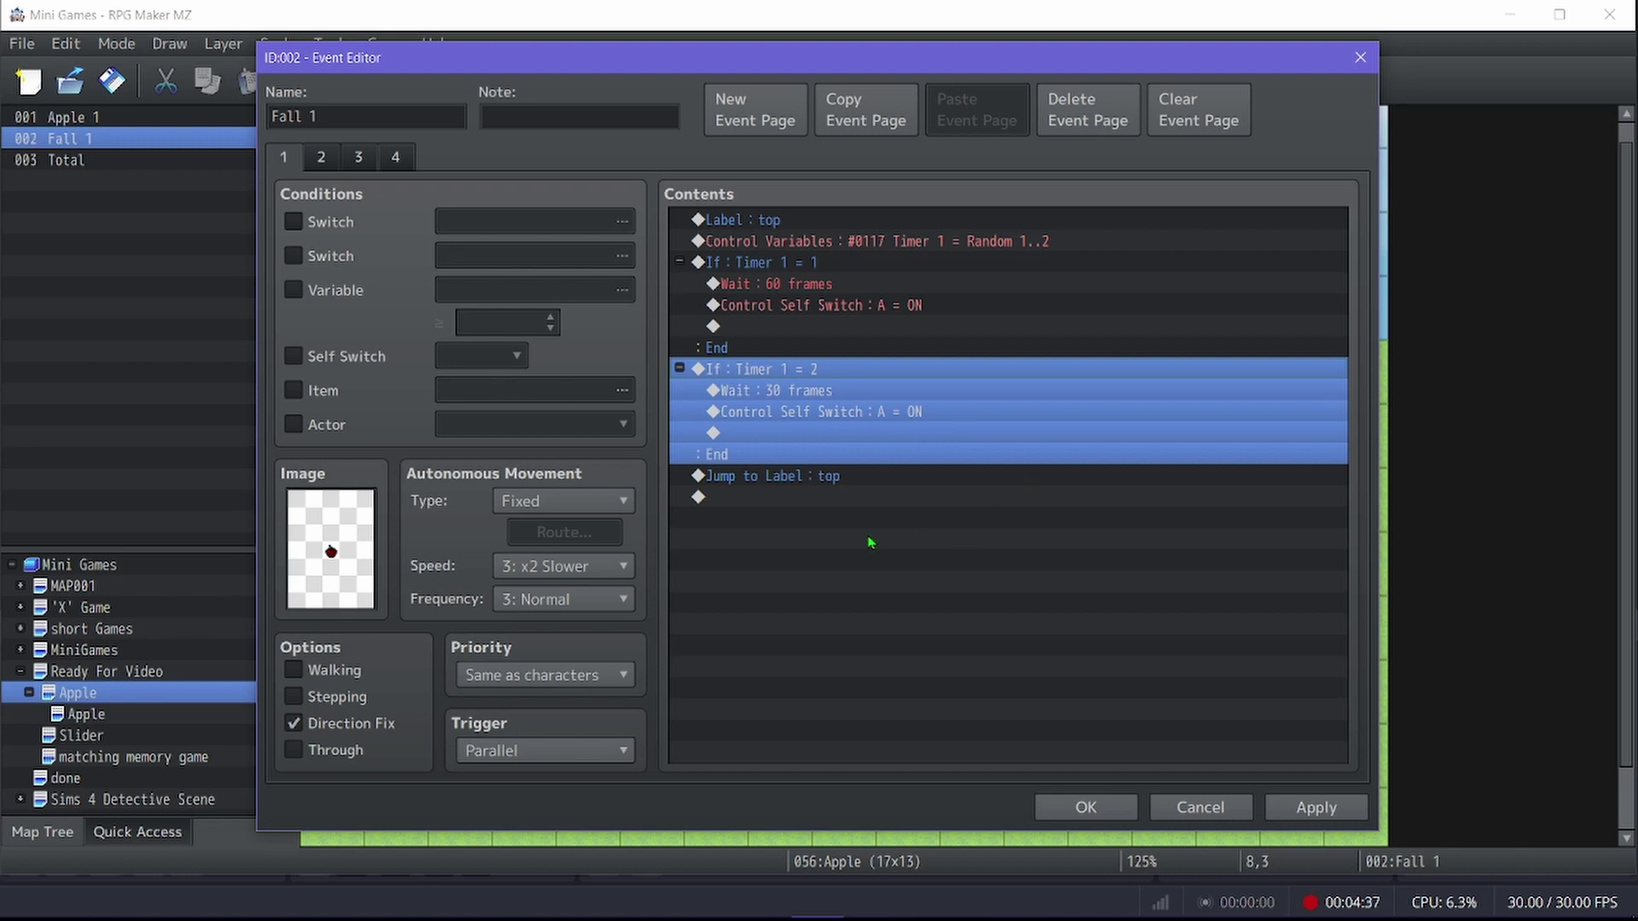
click(796, 479)
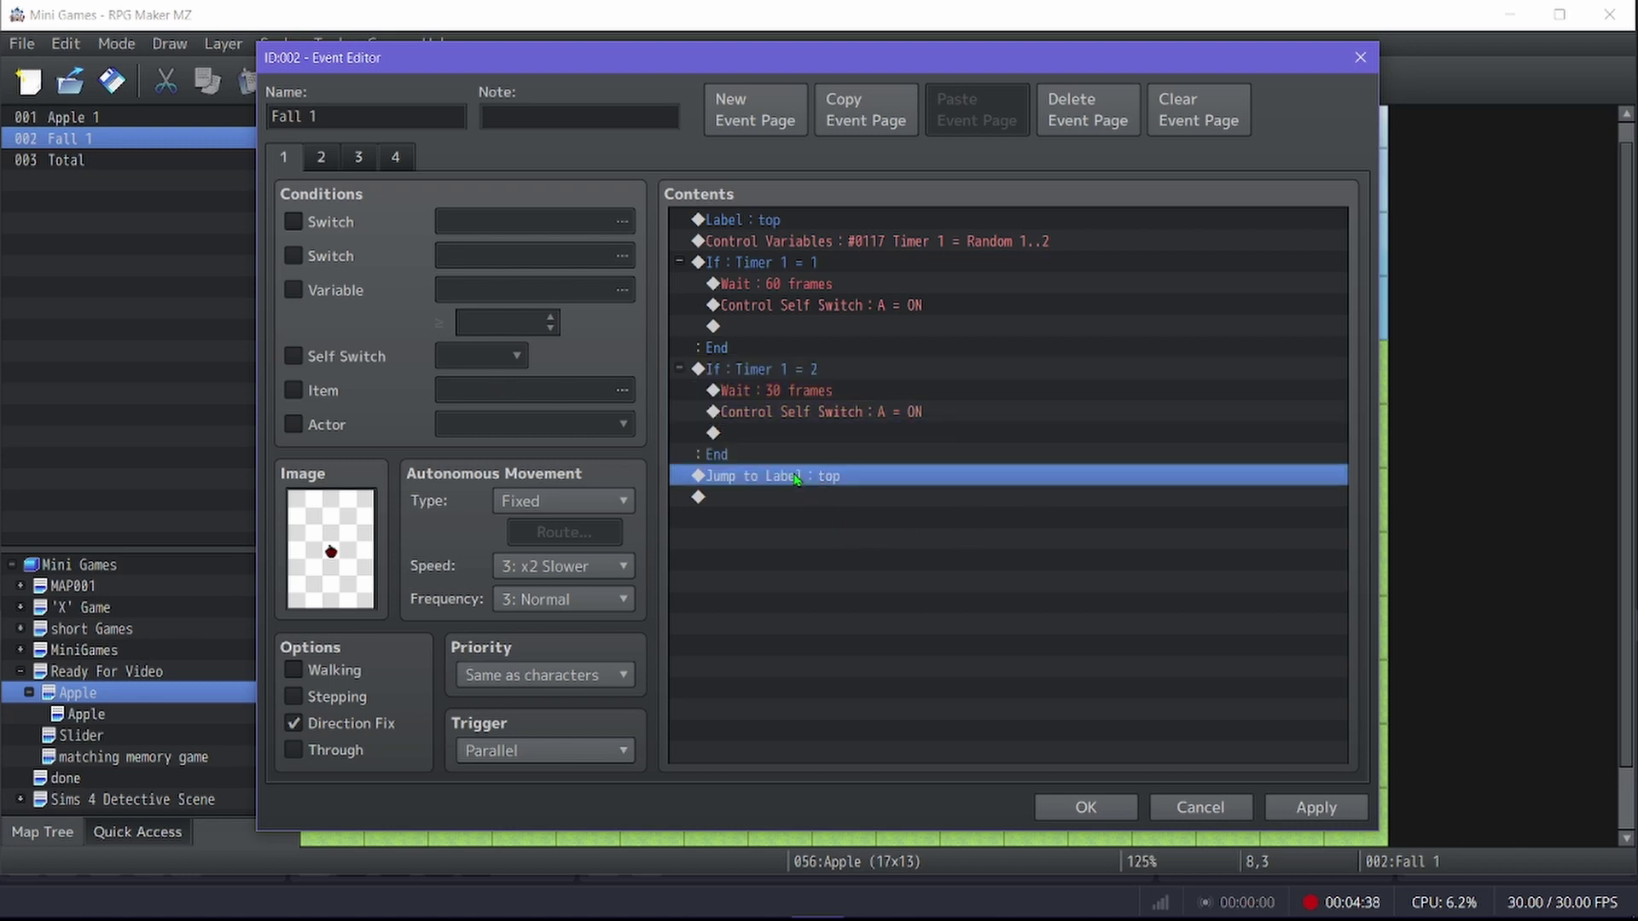
Step: Flip through Fall 1's pages 1–3, checking page 1's second self switch A on command
click(324, 167)
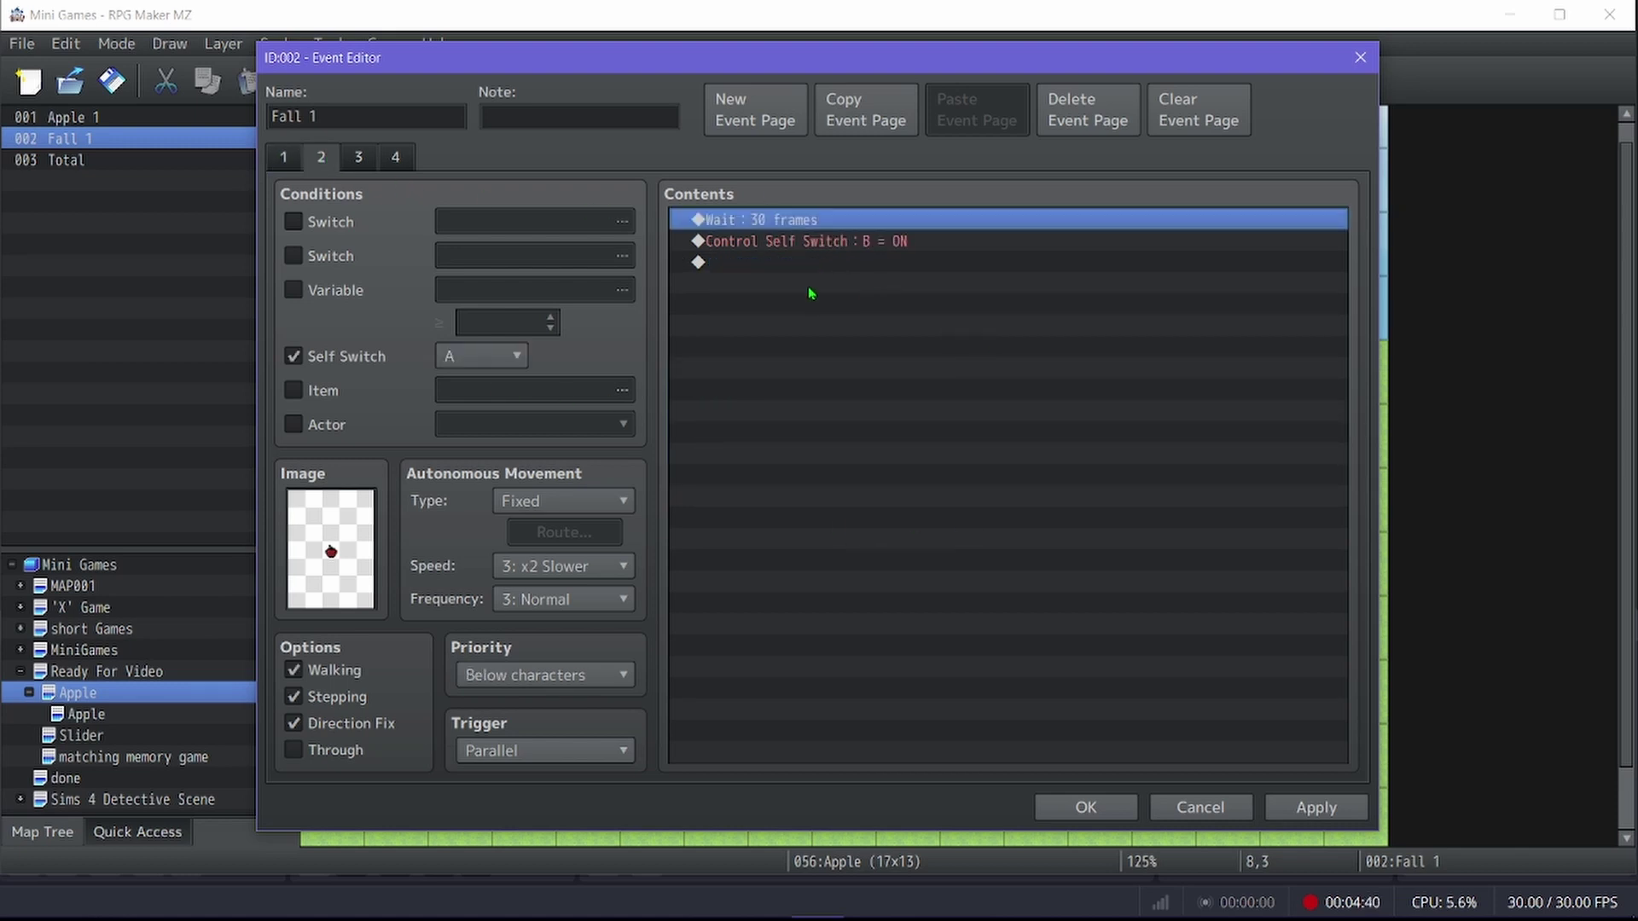
click(283, 156)
click(904, 413)
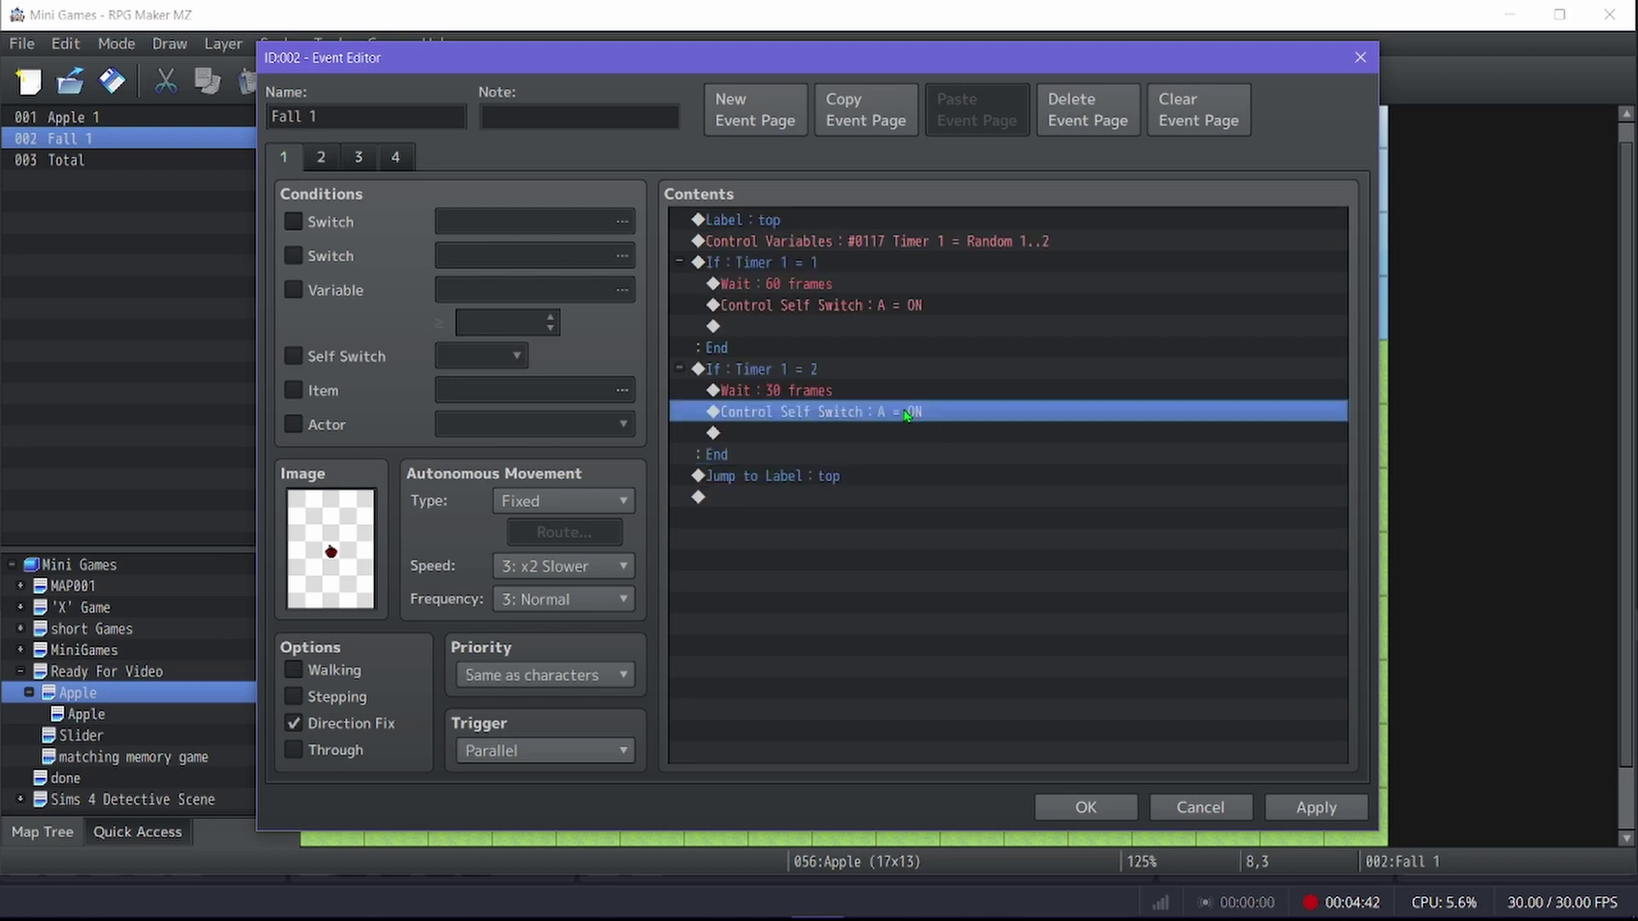
click(321, 158)
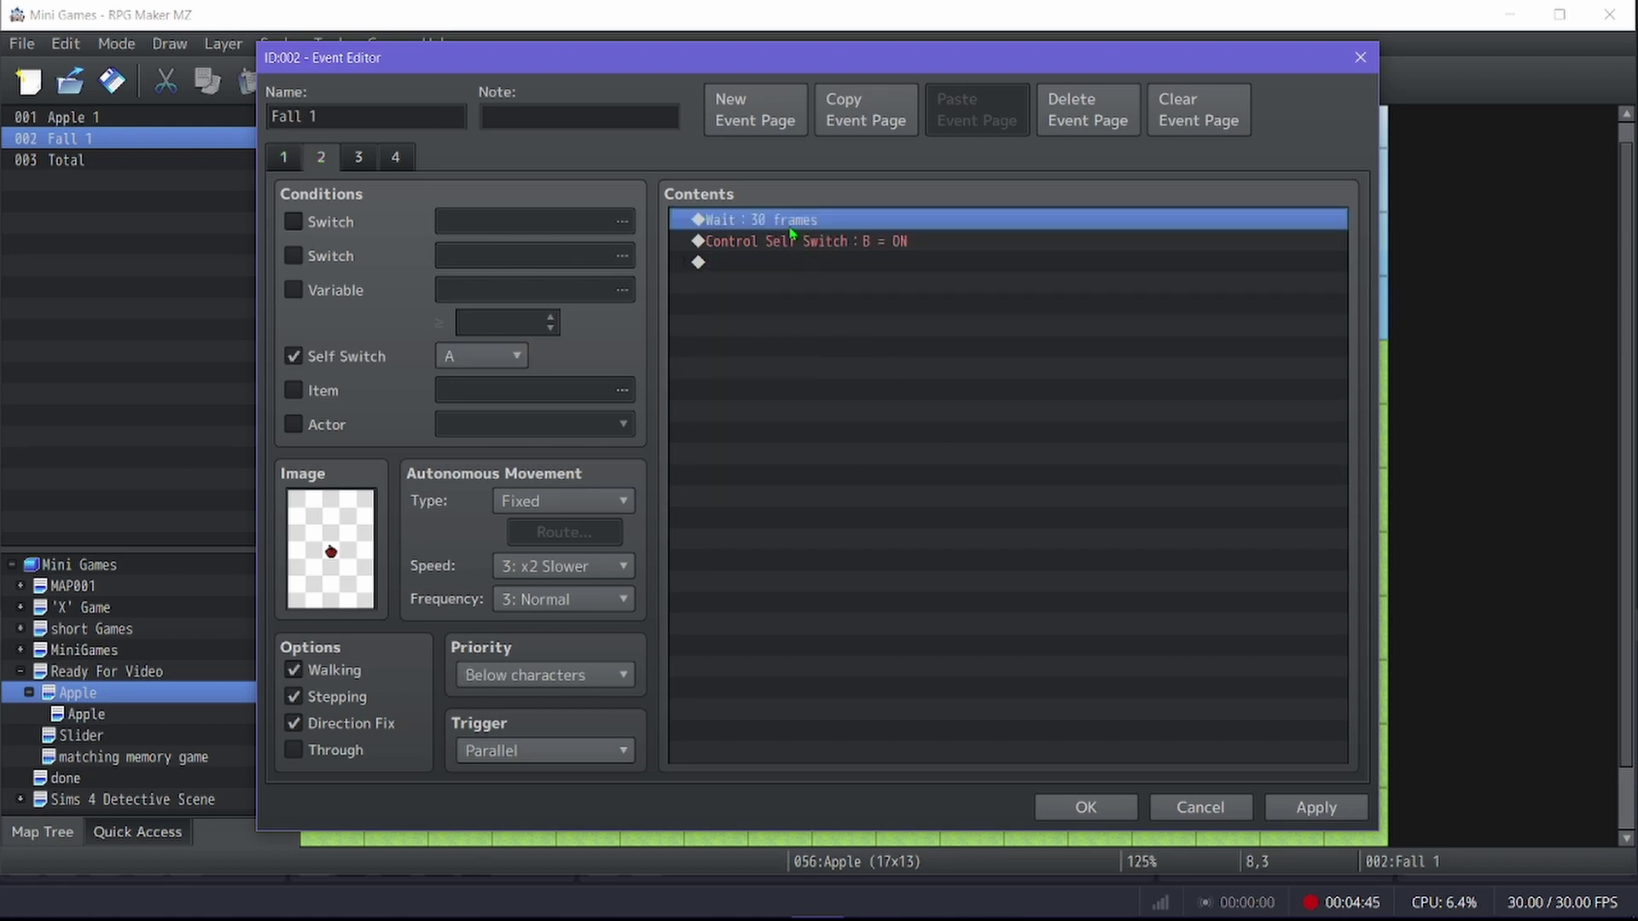
click(360, 156)
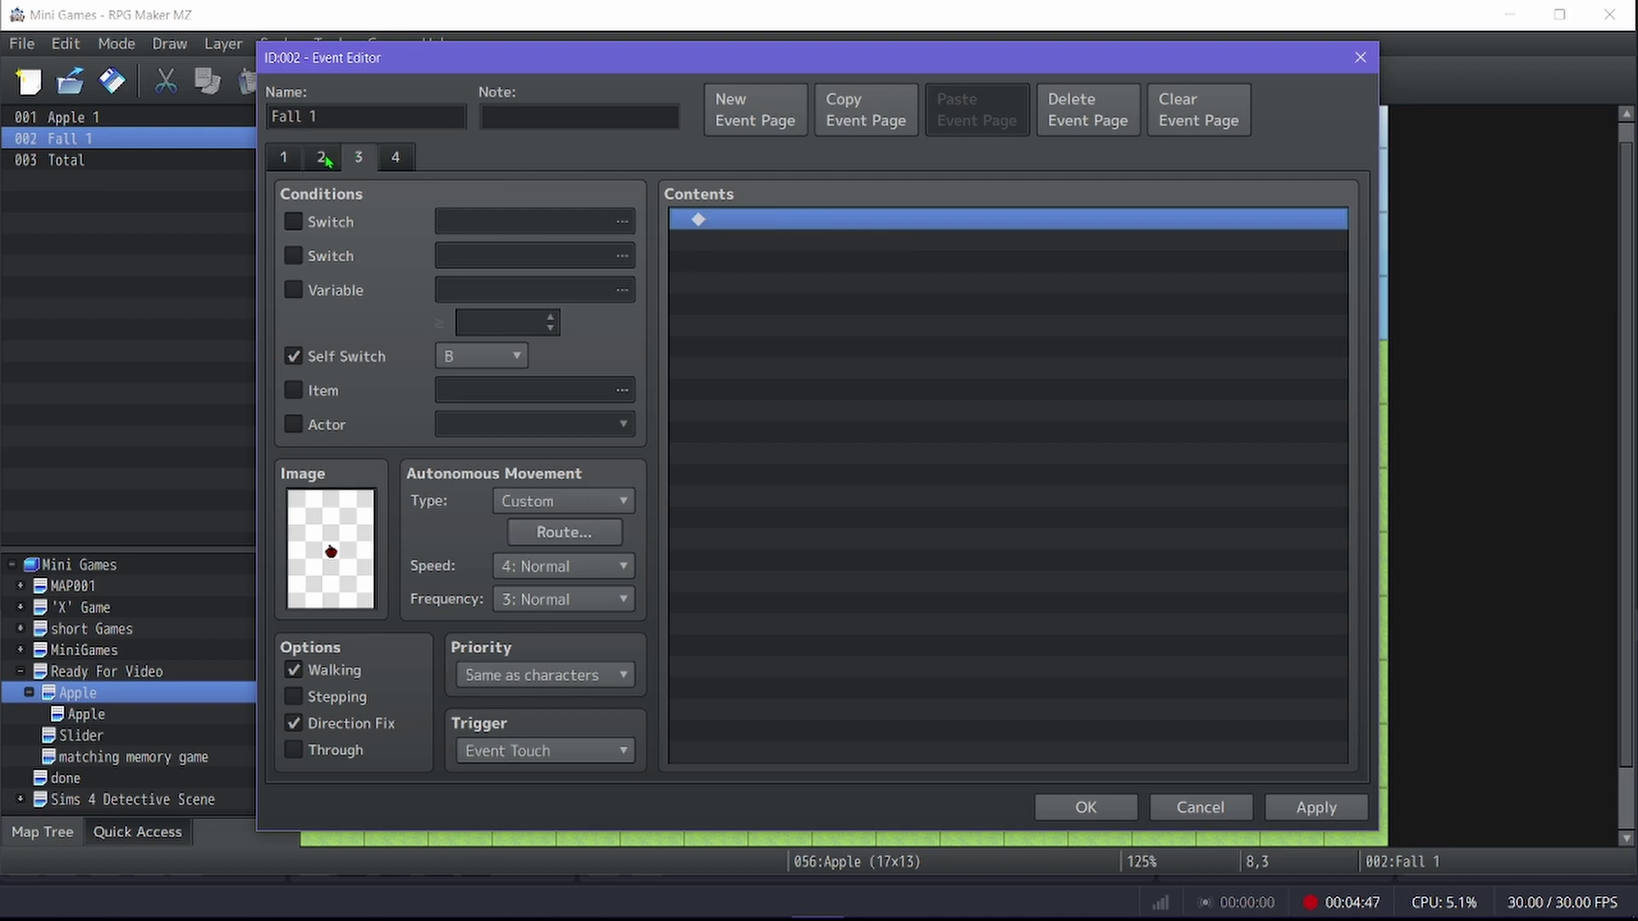
click(323, 157)
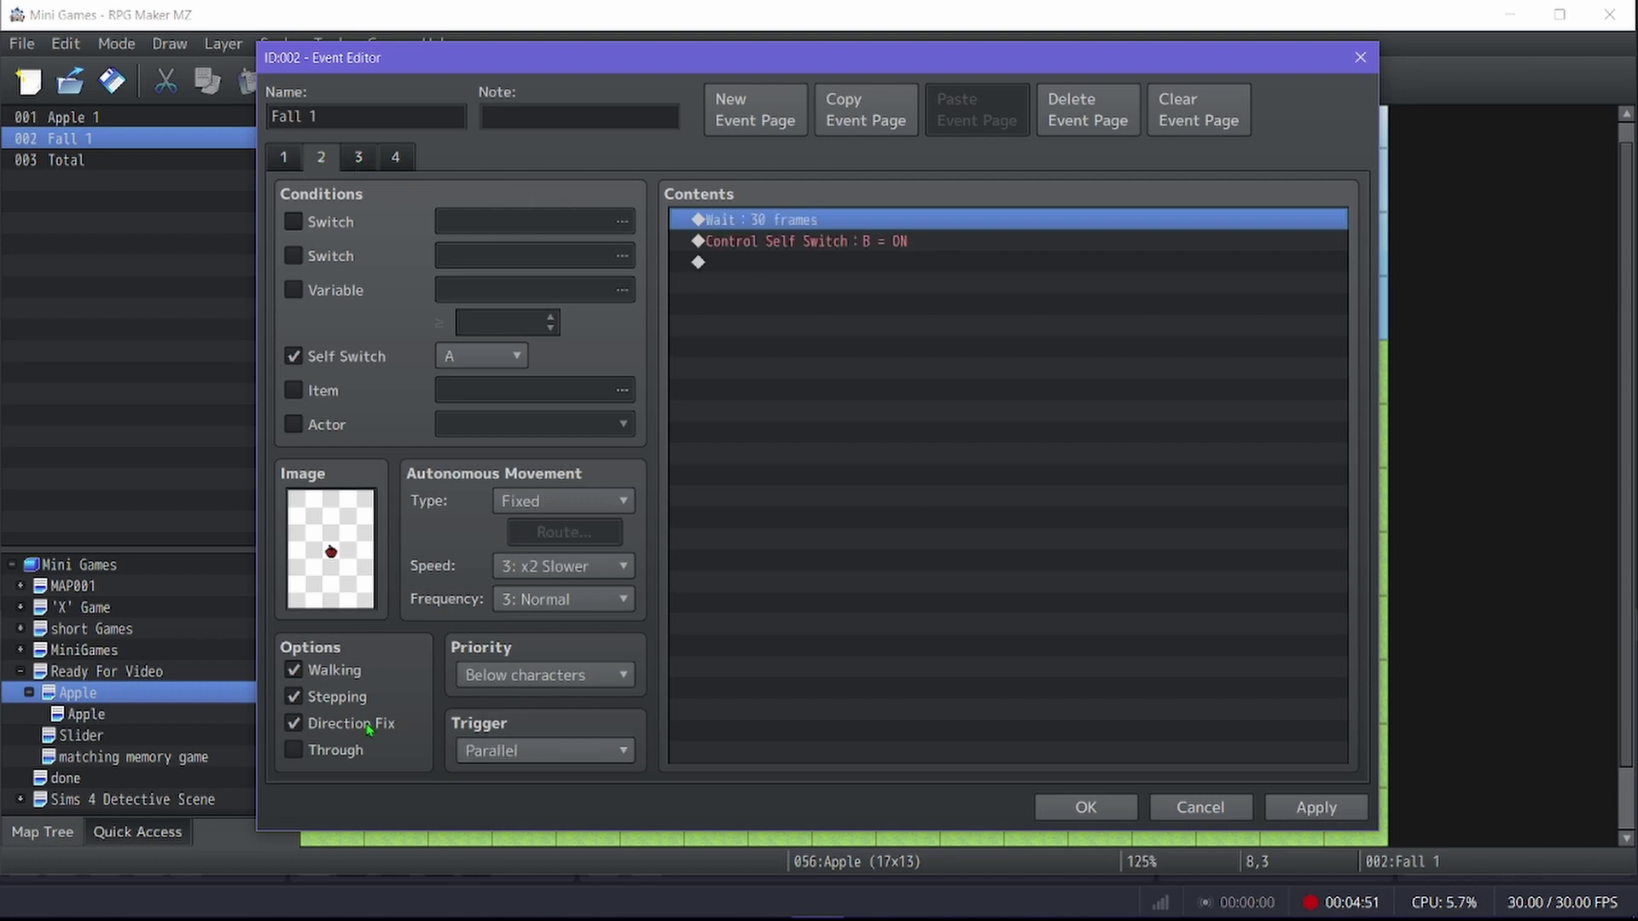
click(359, 157)
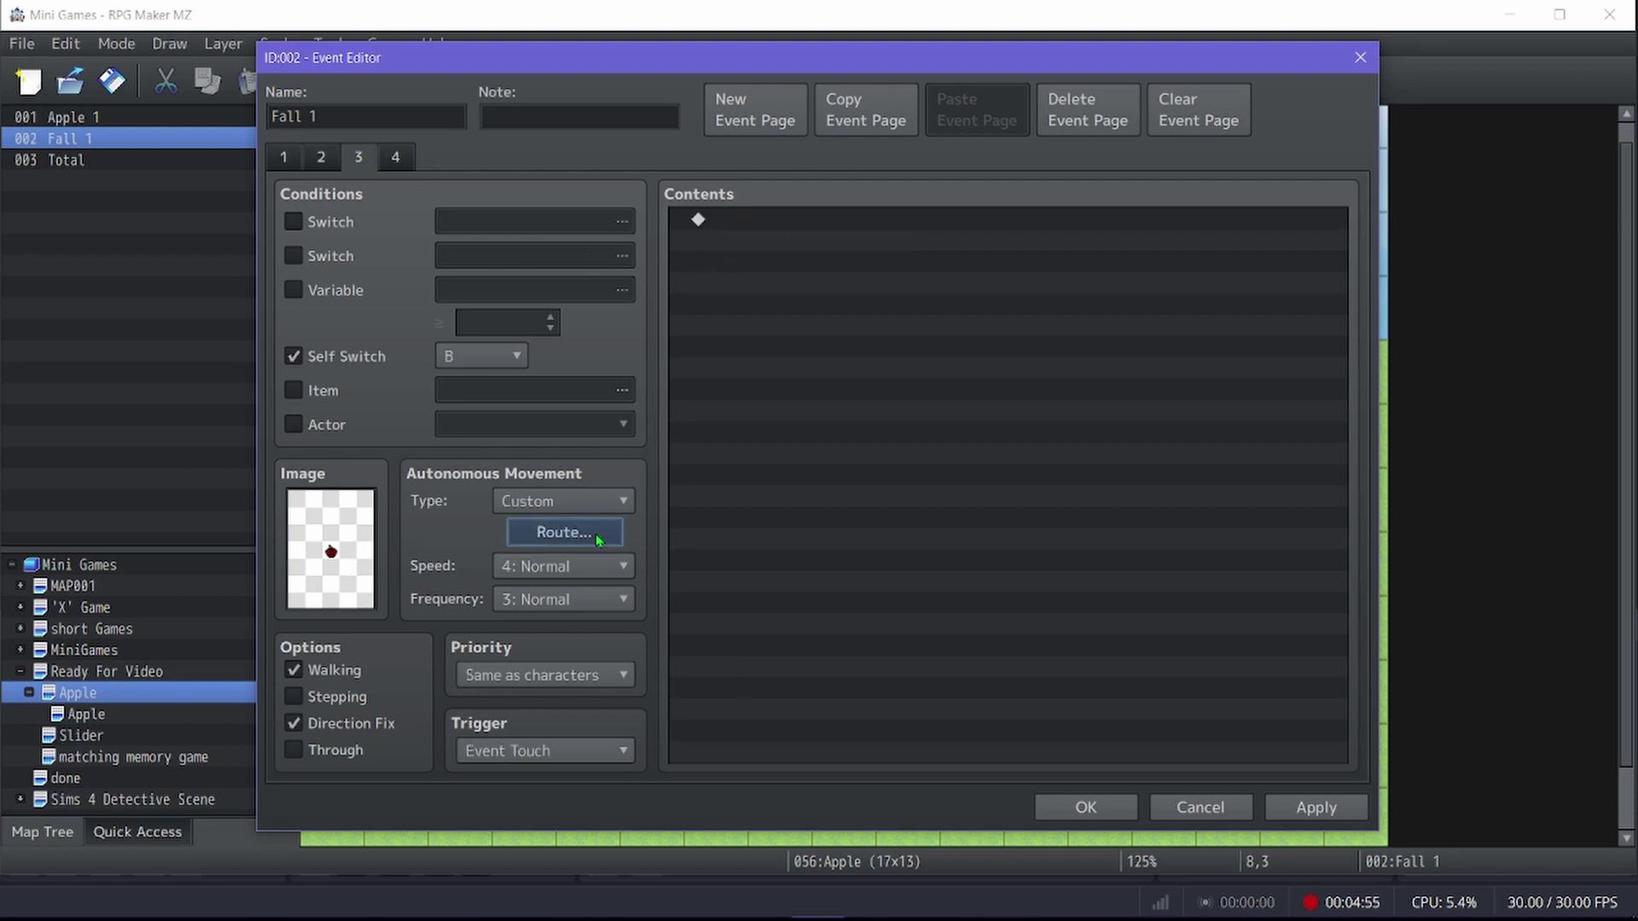
click(564, 532)
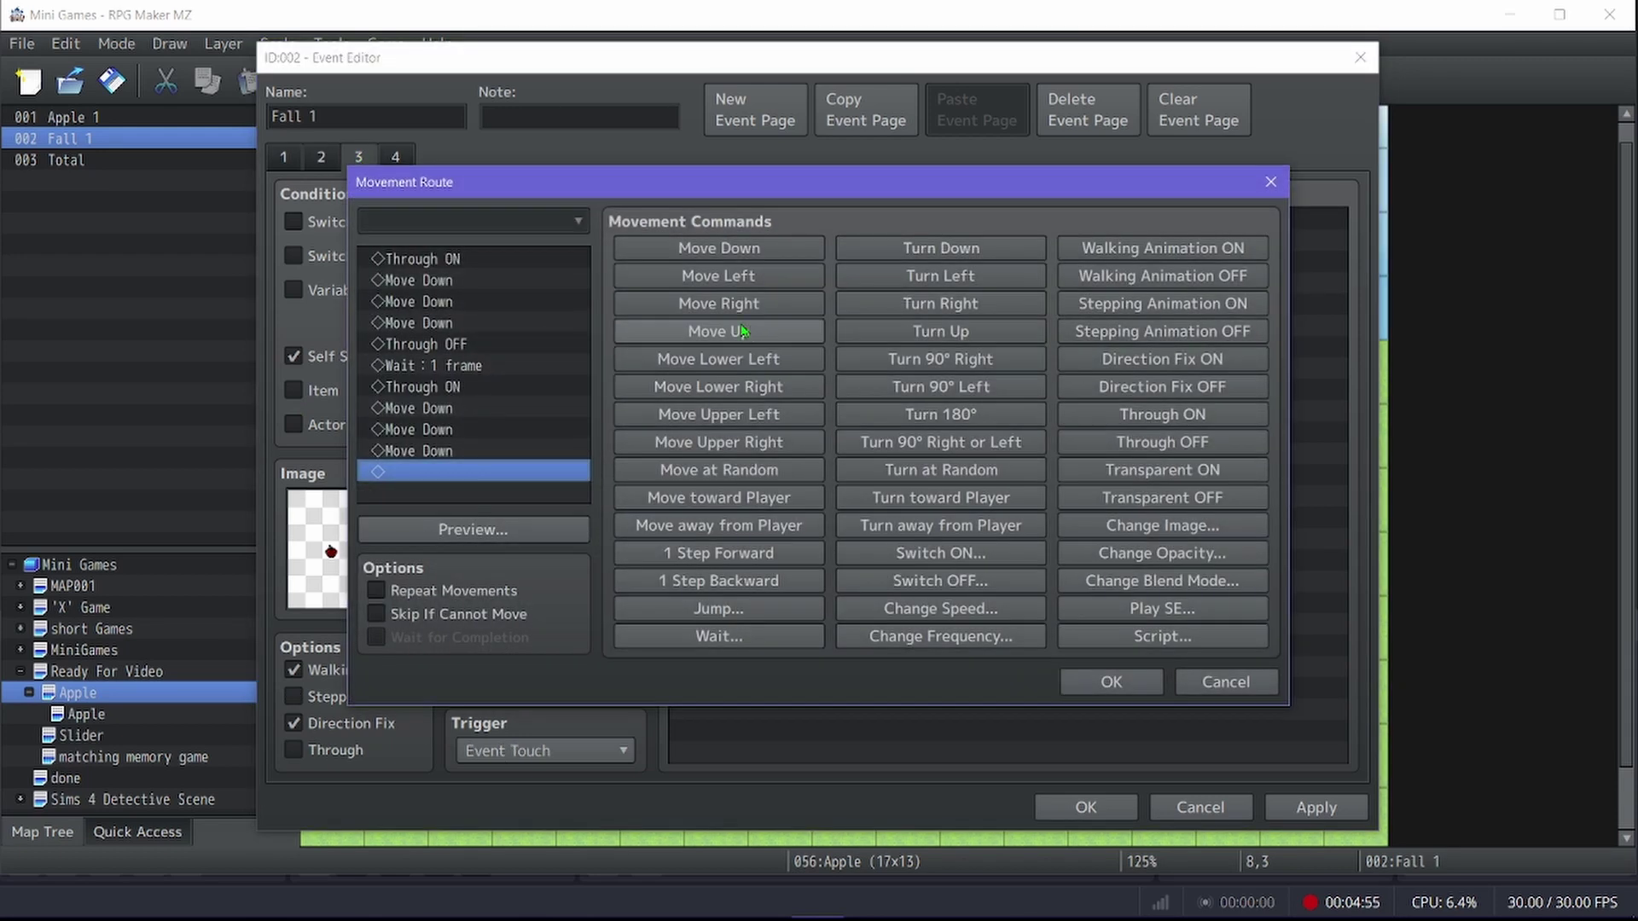
click(1226, 682)
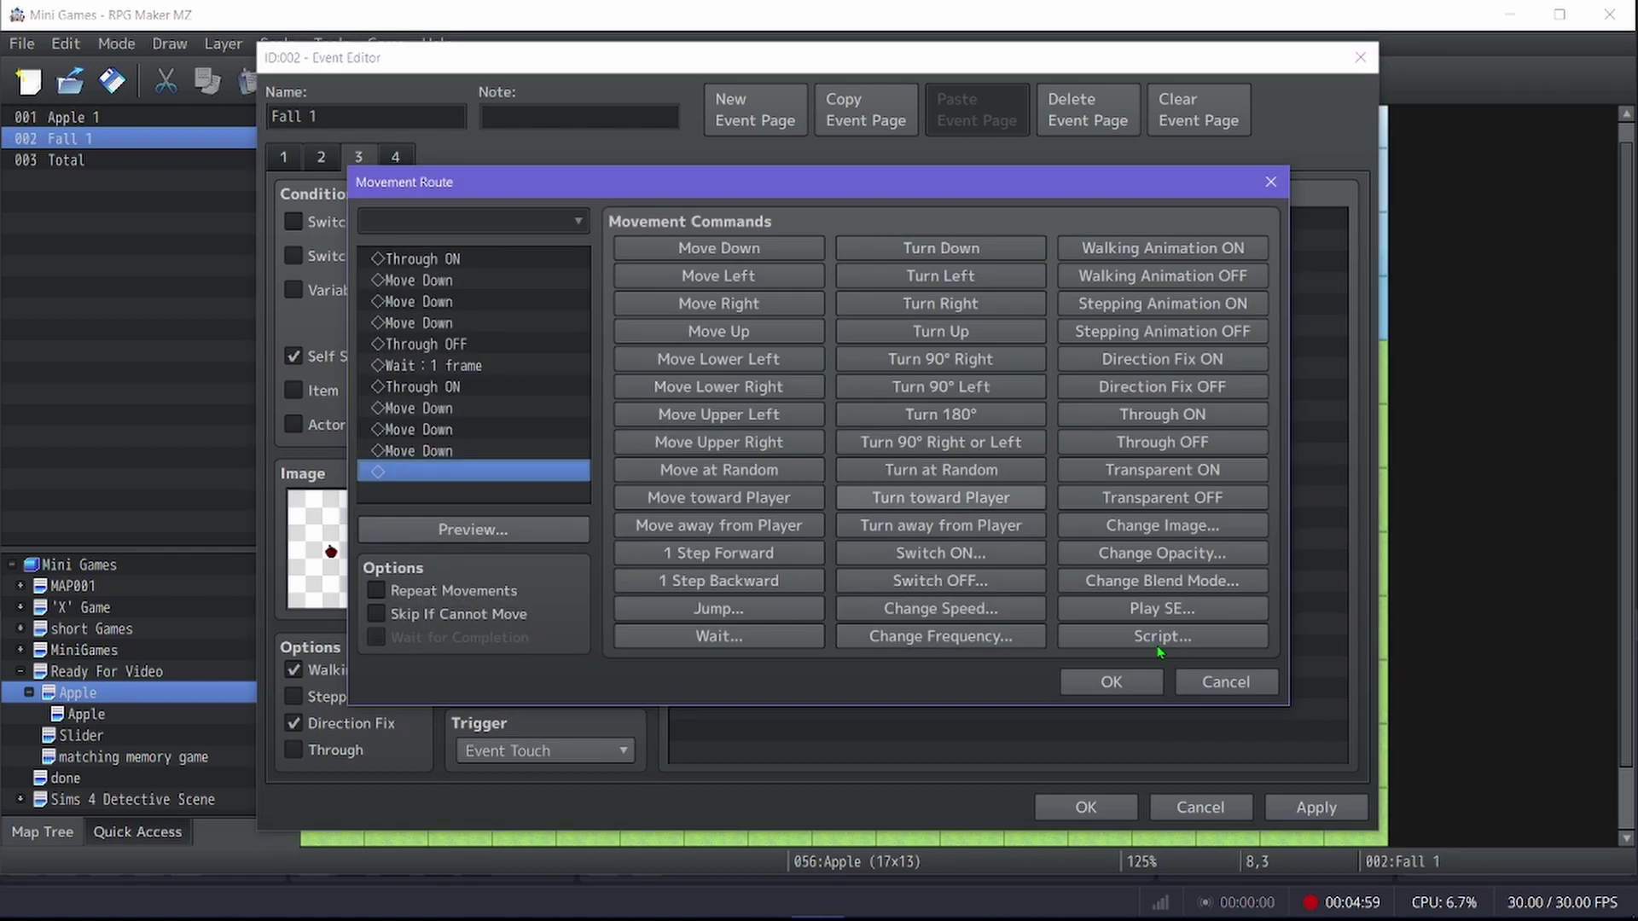
click(1226, 681)
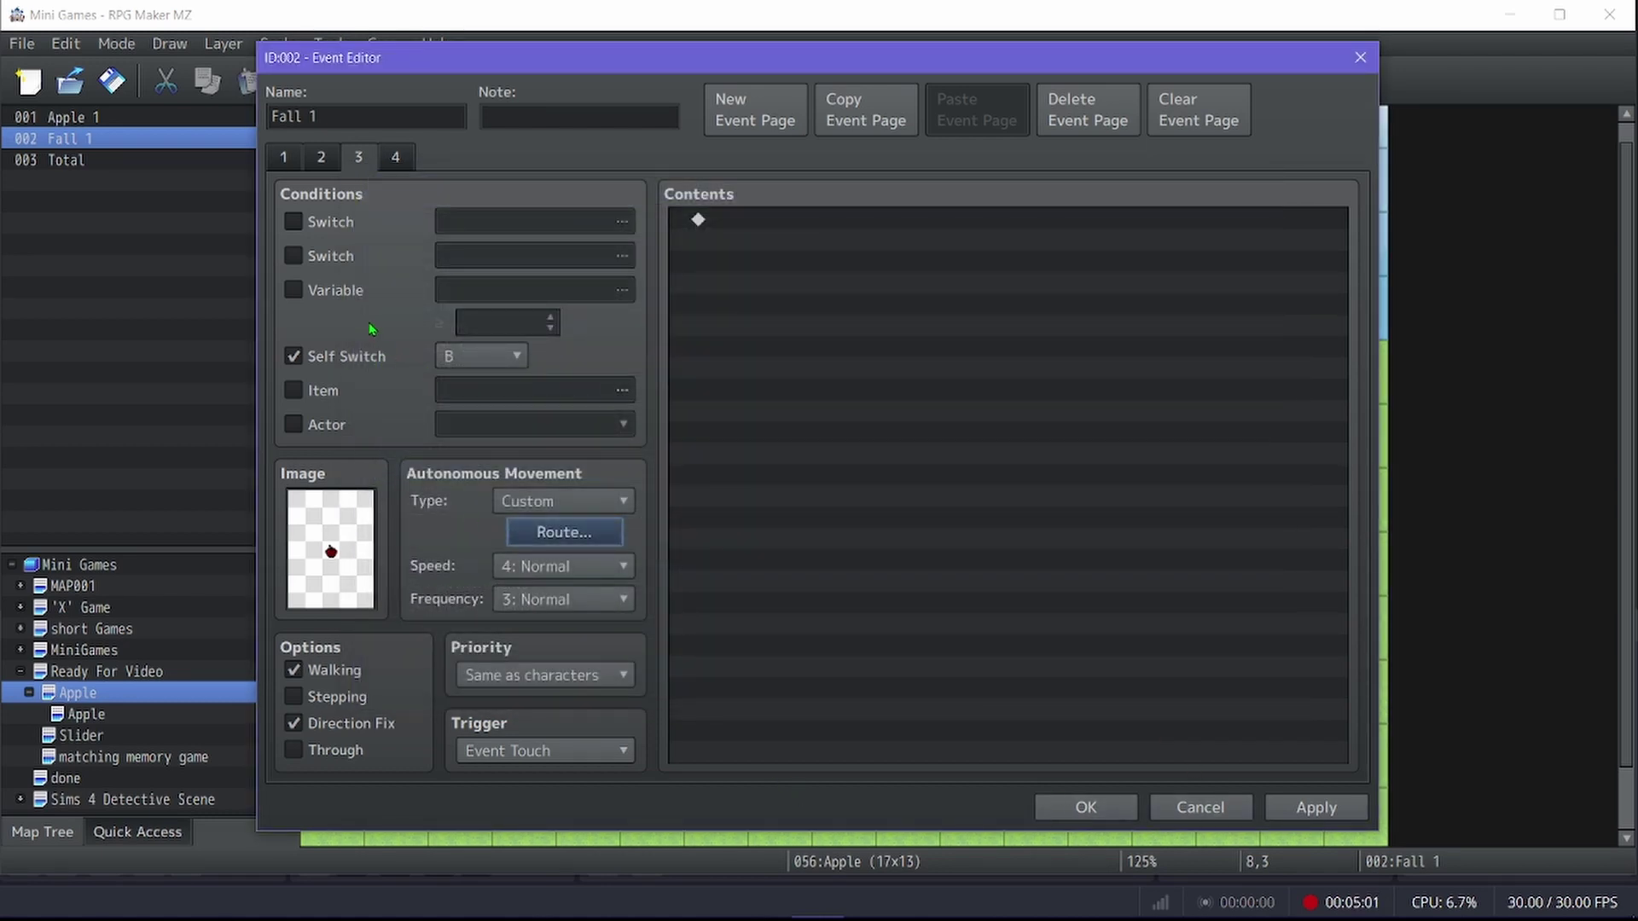
click(391, 159)
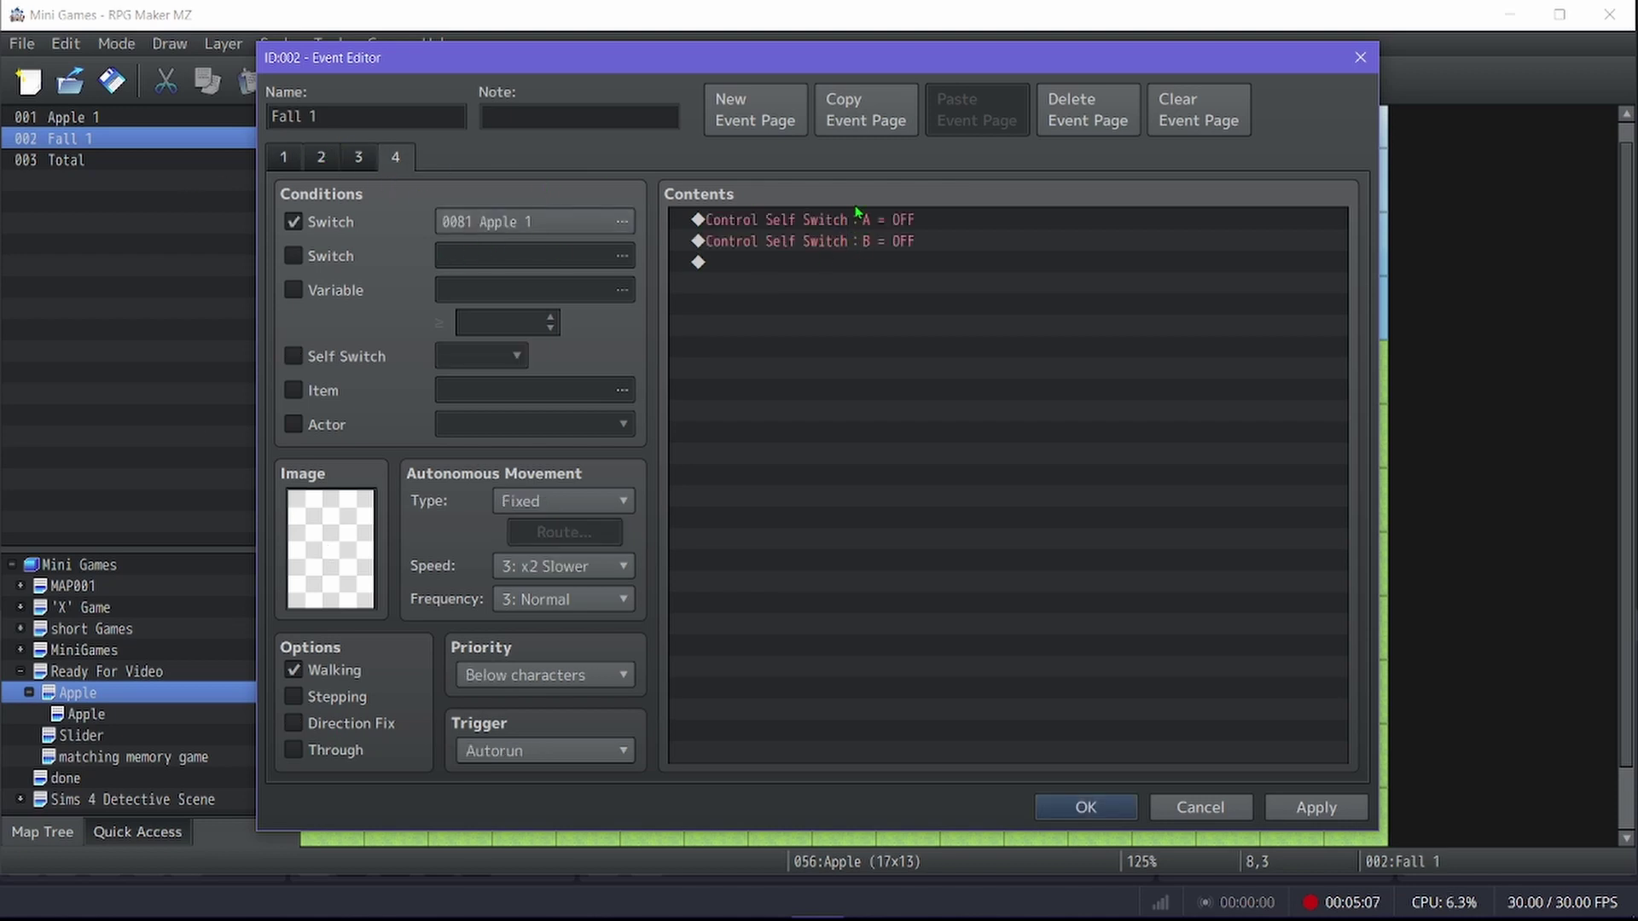
click(344, 162)
click(317, 153)
click(358, 158)
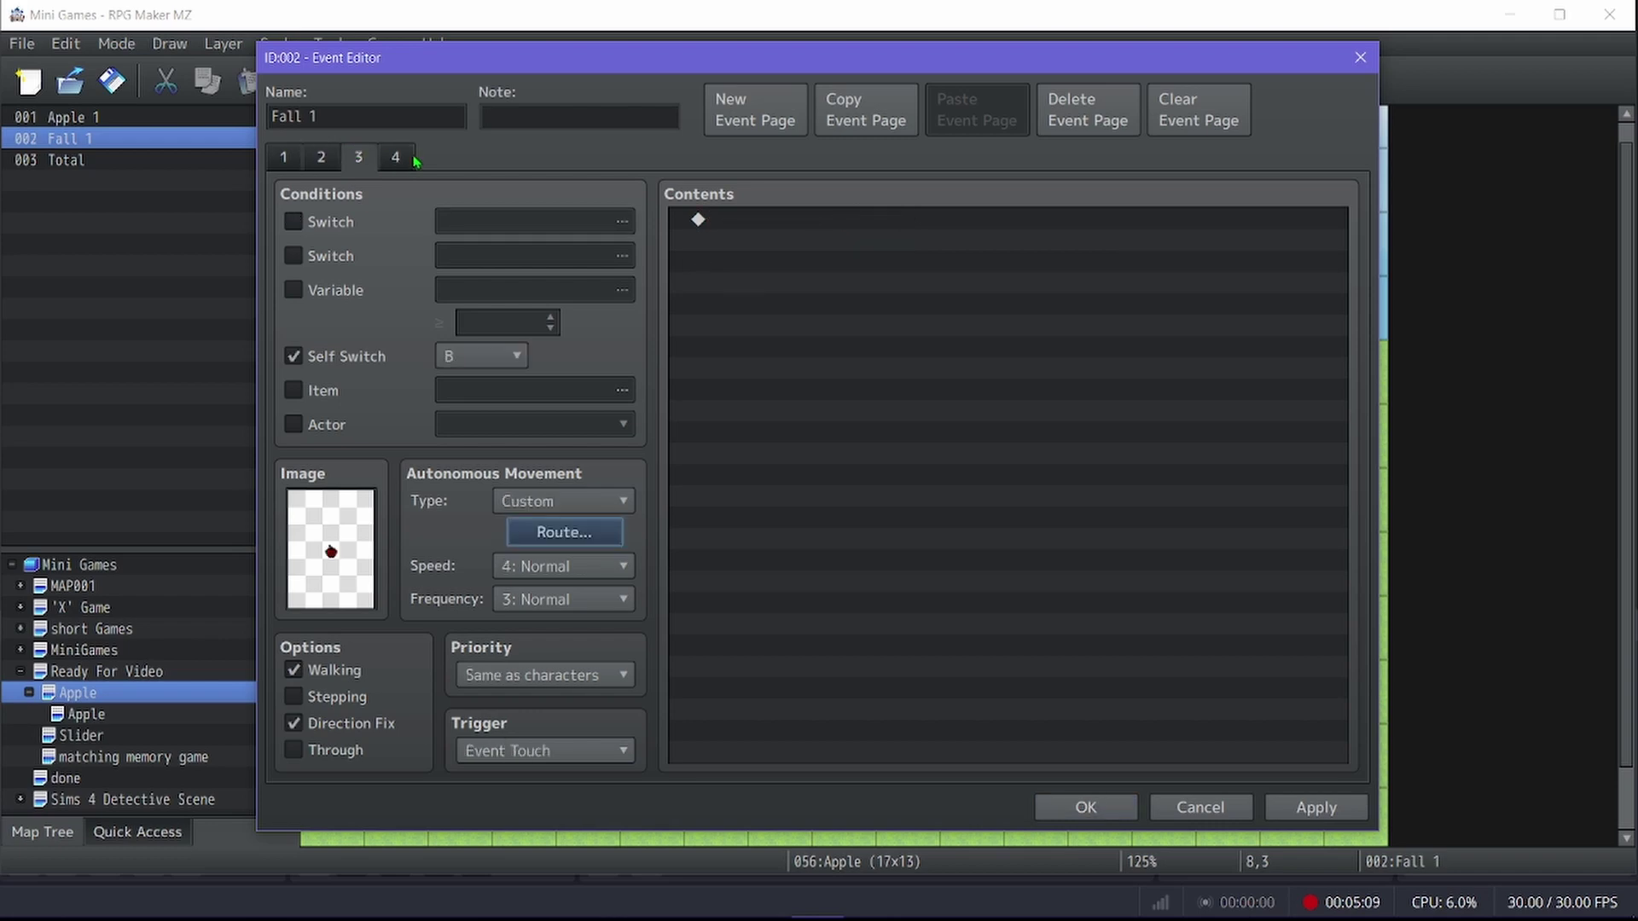
click(402, 161)
click(284, 158)
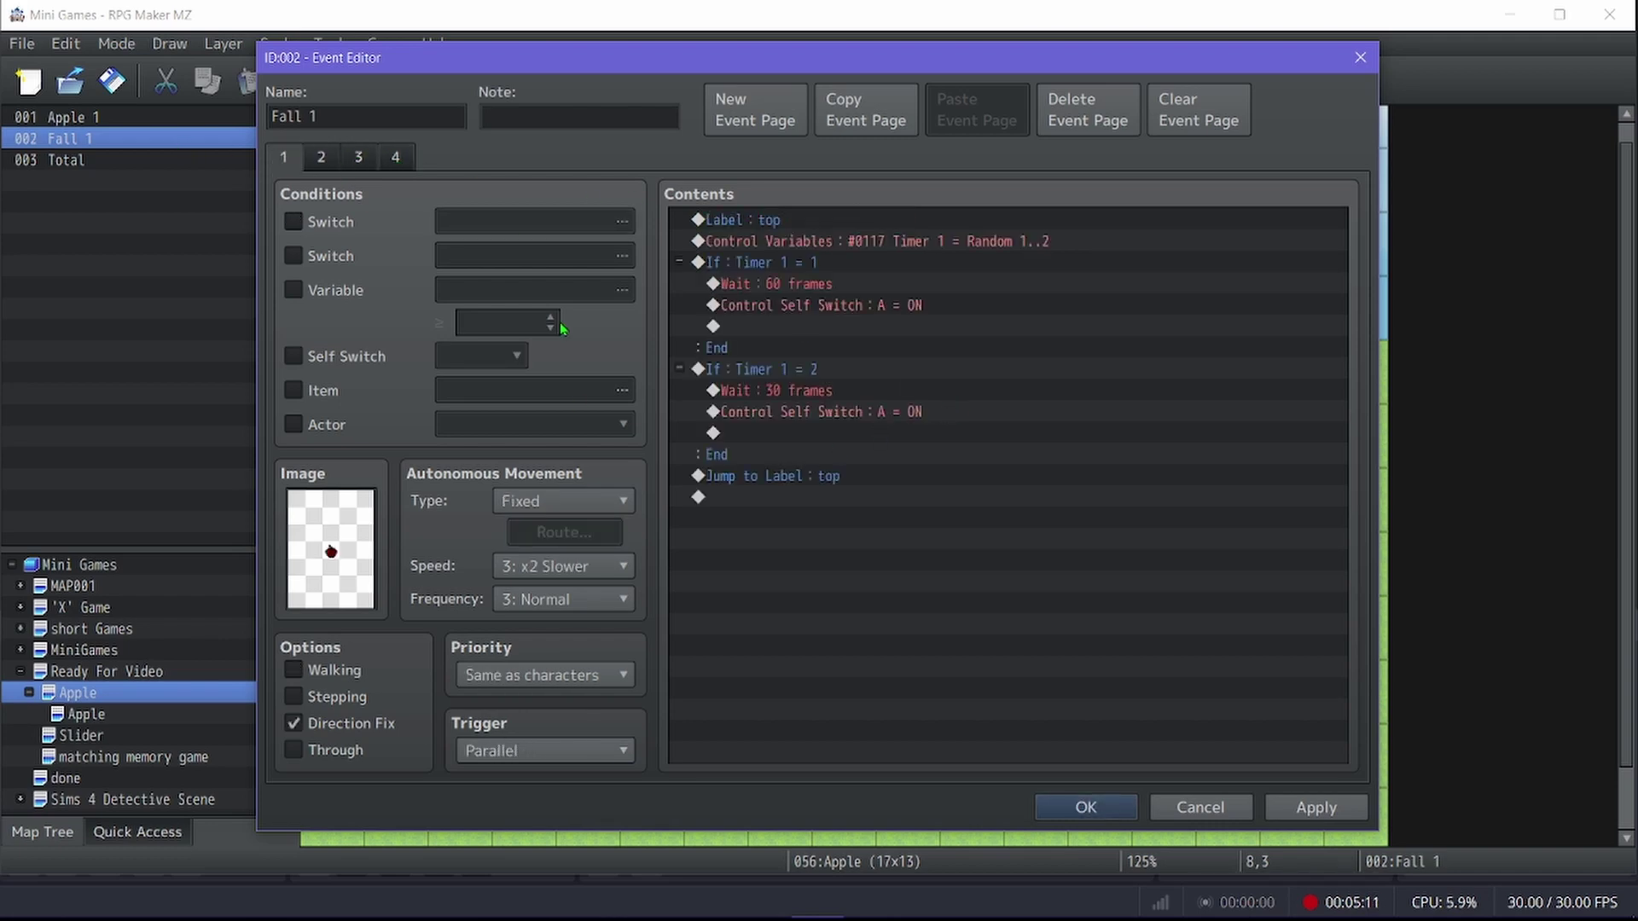
click(1086, 807)
double_click(851, 256)
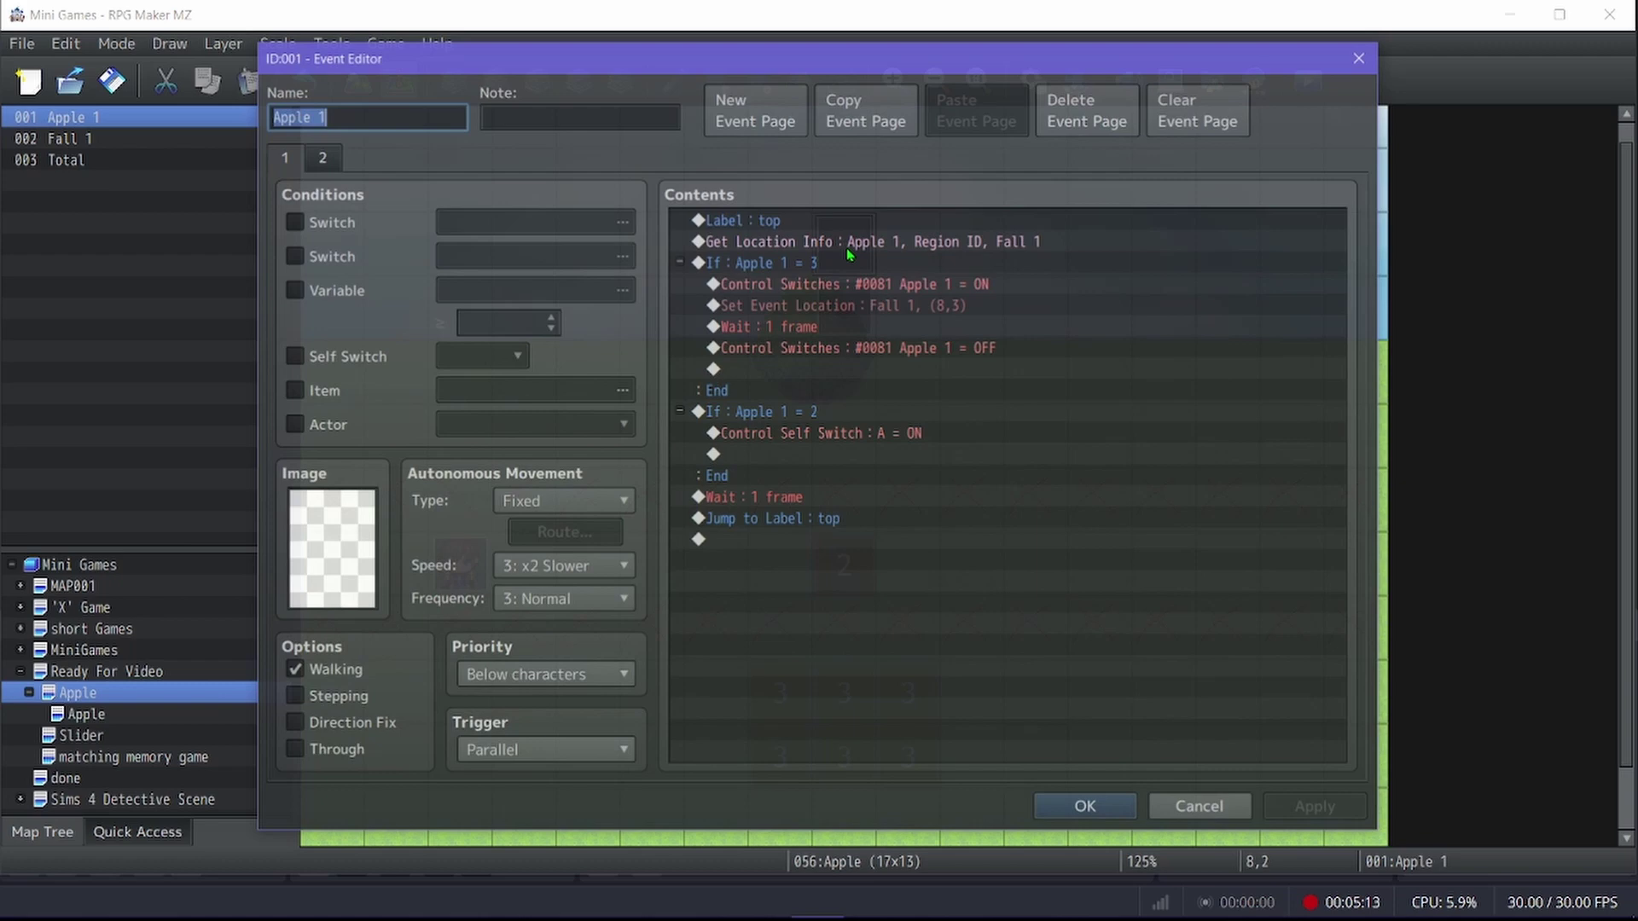
click(941, 289)
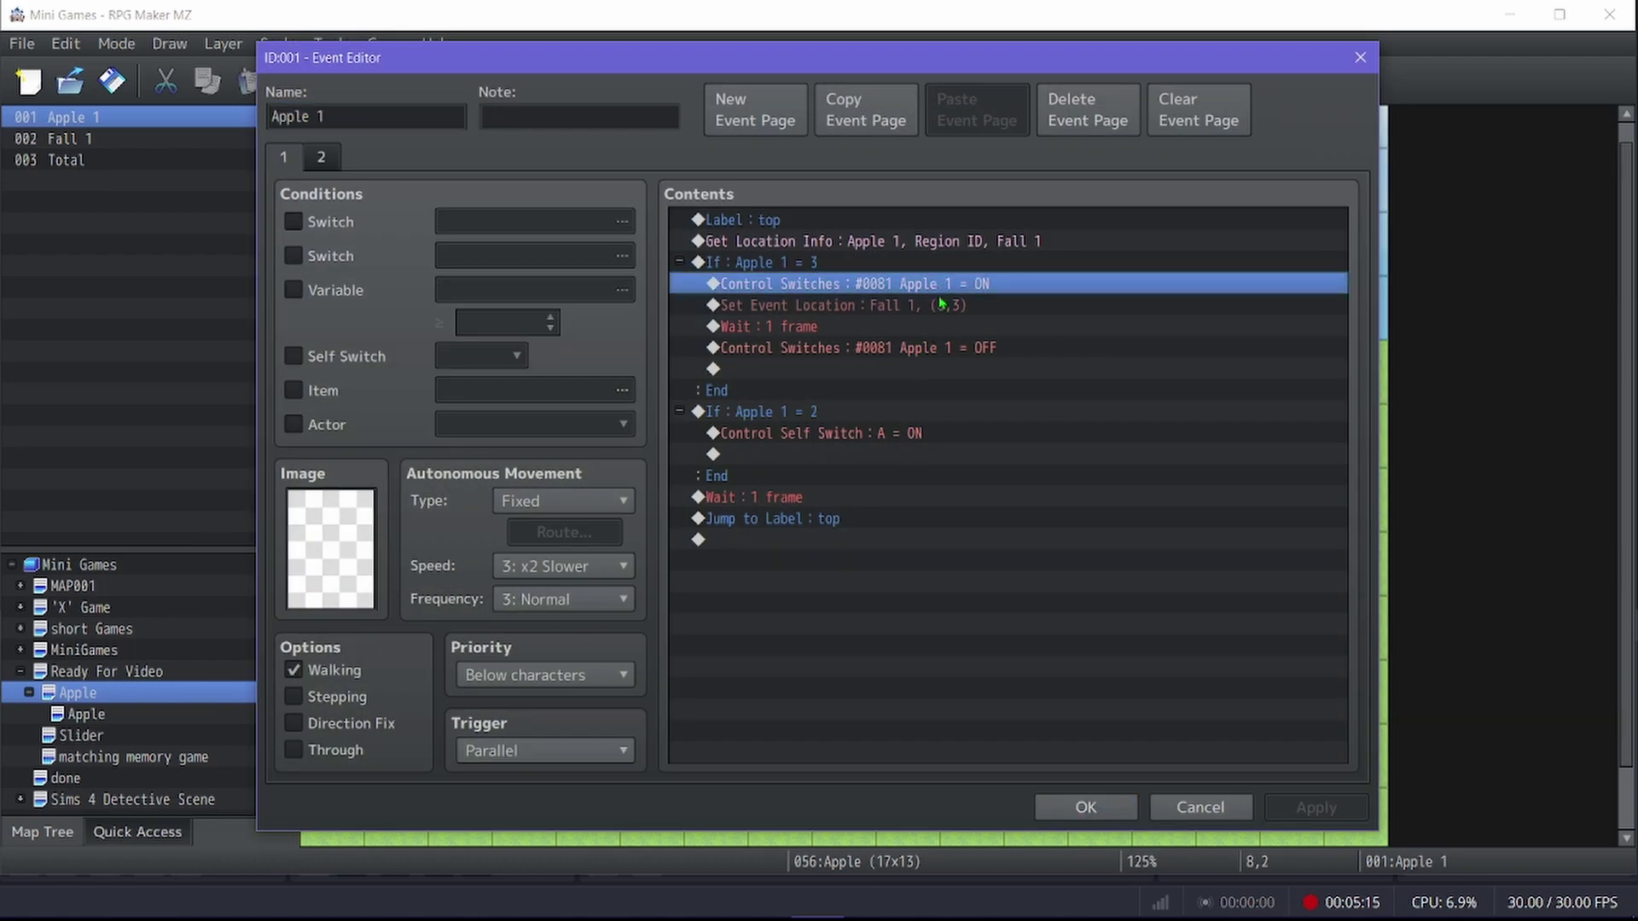
click(916, 348)
click(1086, 807)
double_click(848, 309)
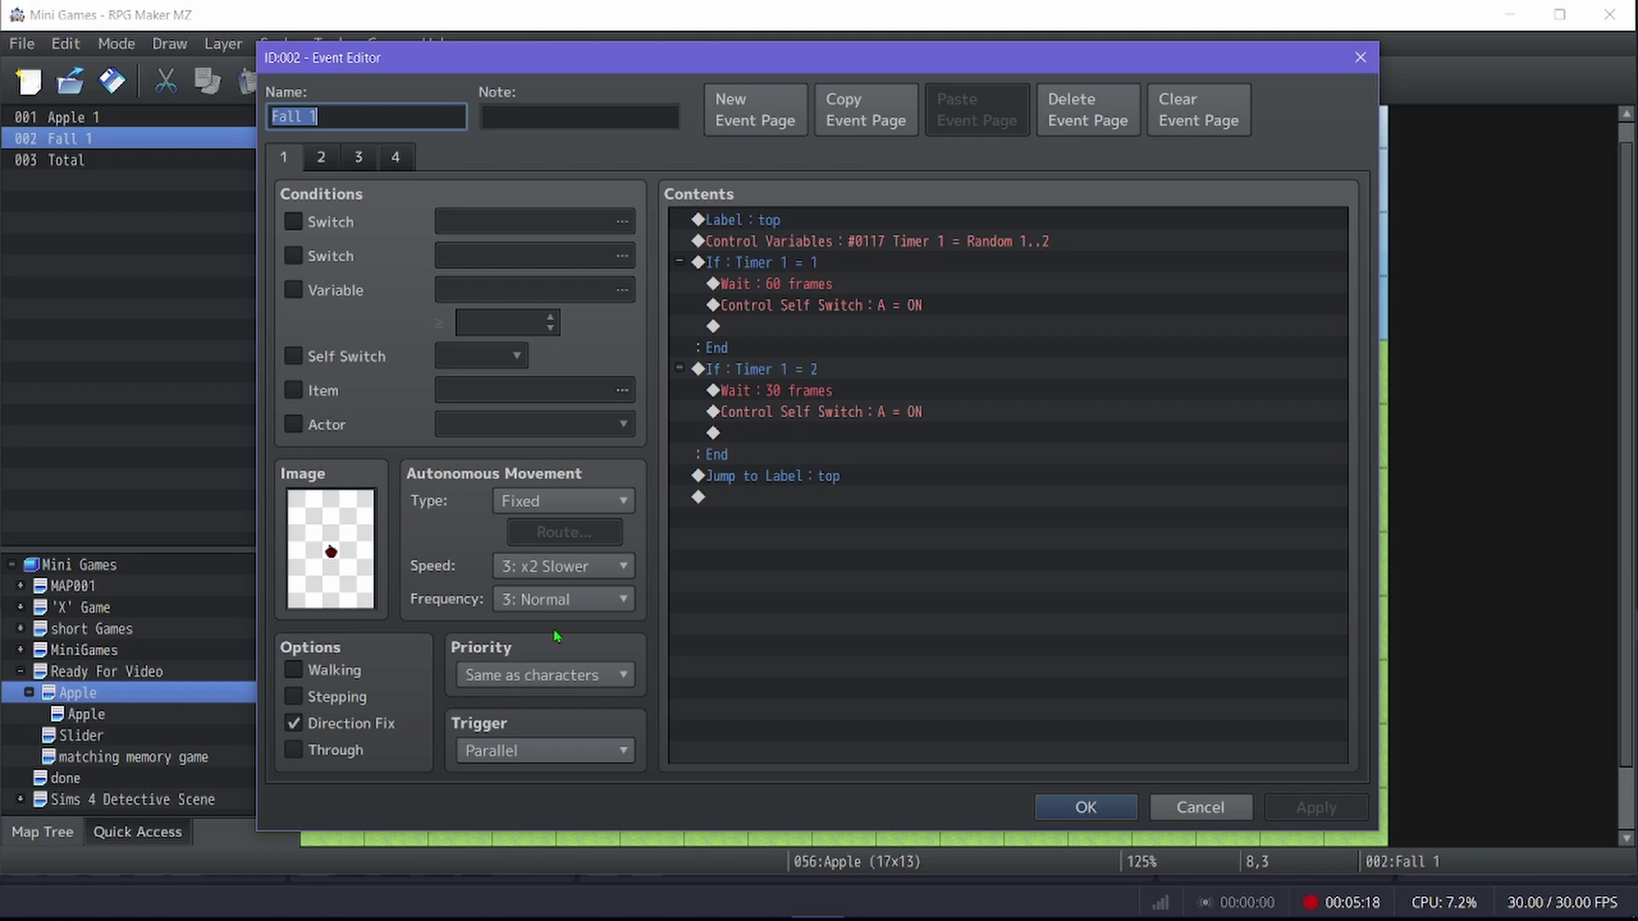
click(1037, 811)
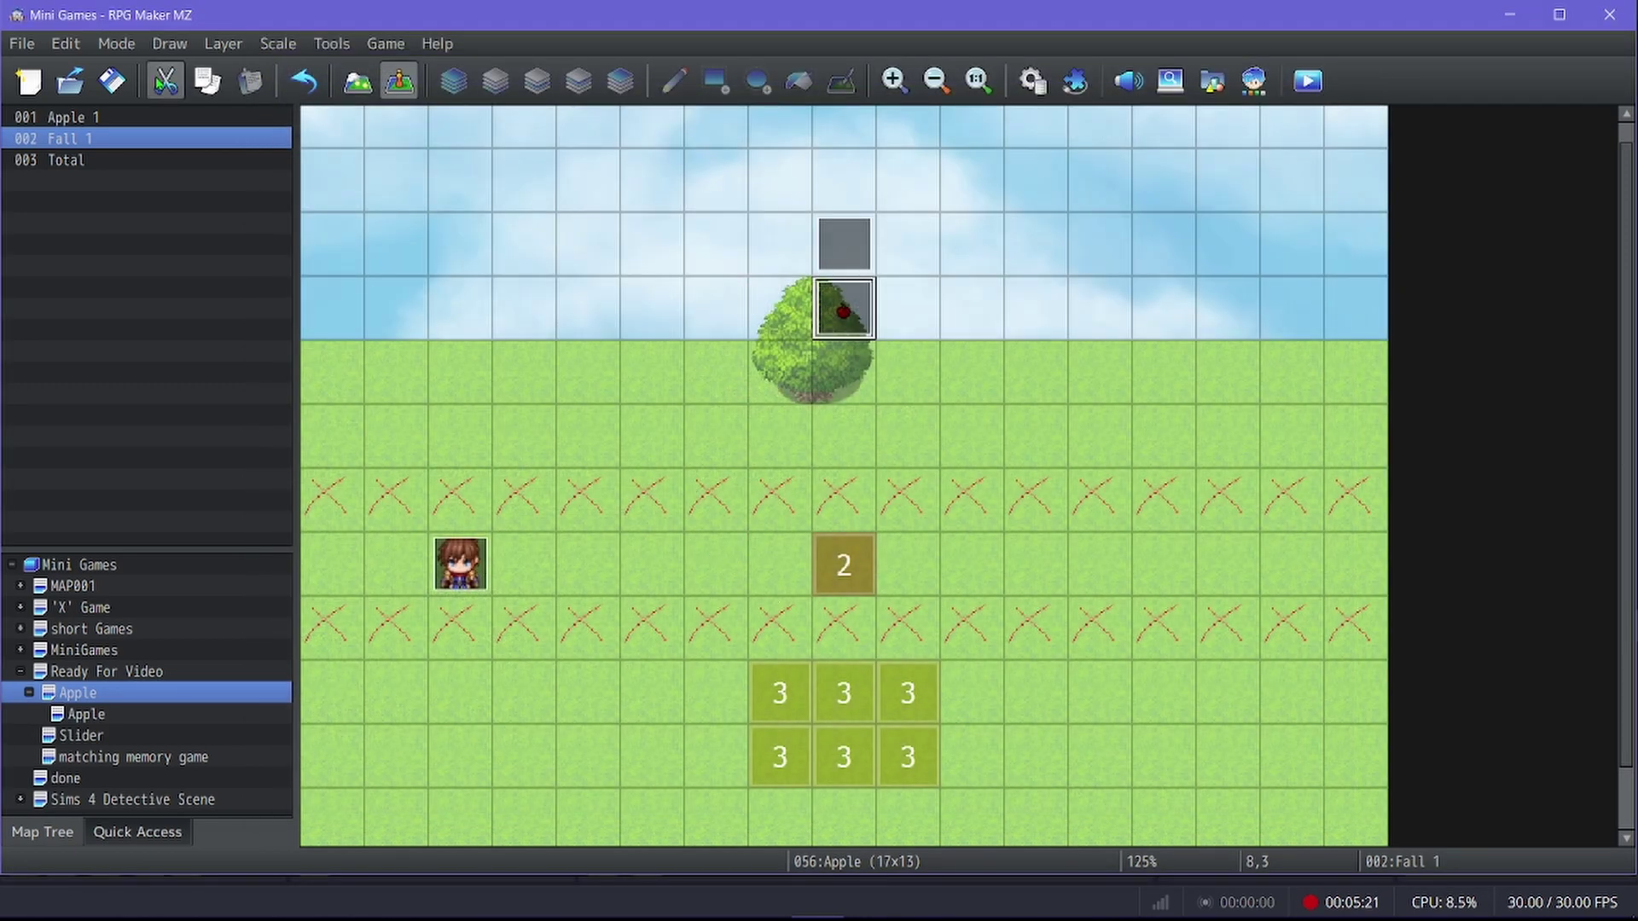
Step: Open the three-tree child Apple map and check the Fall 2 event at 5,3
click(143, 717)
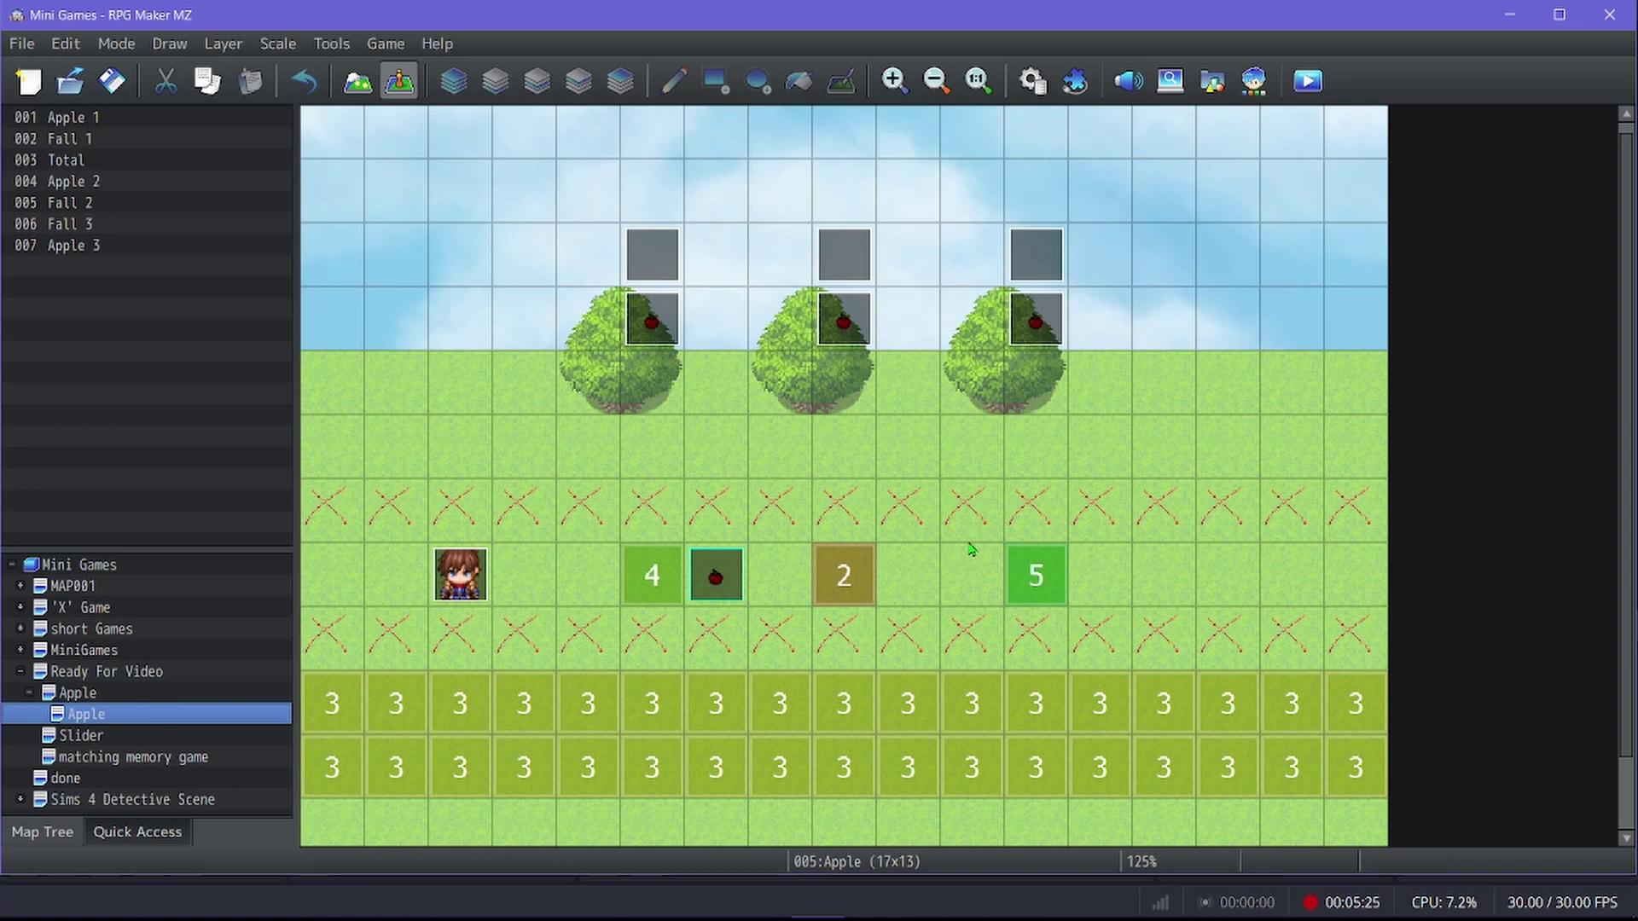
click(1017, 578)
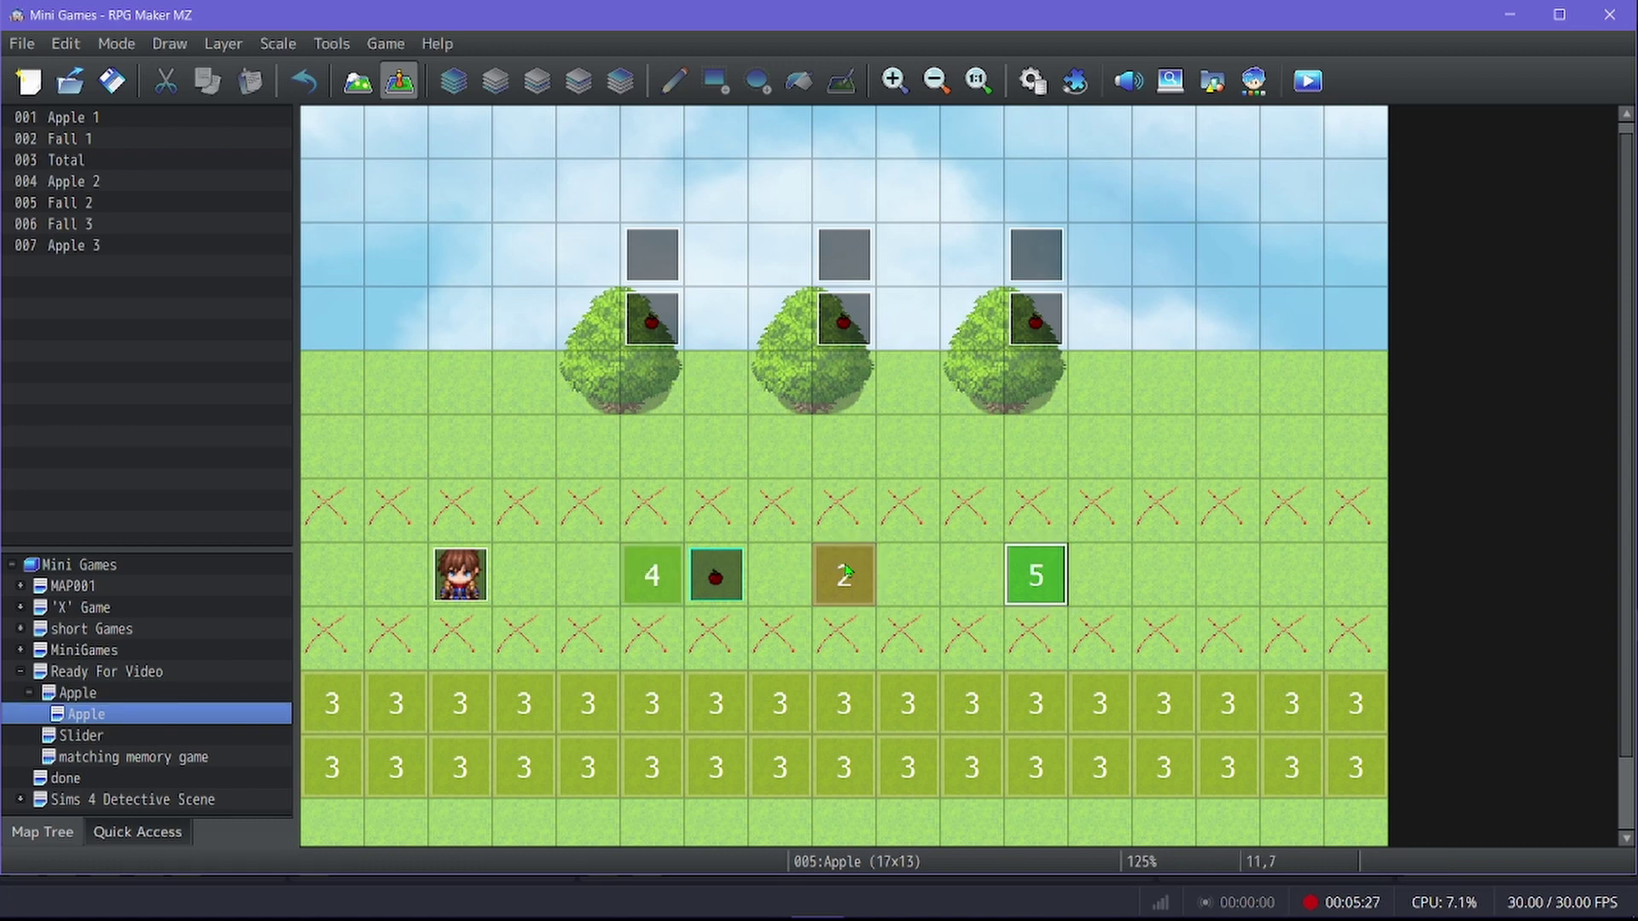
double_click(651, 322)
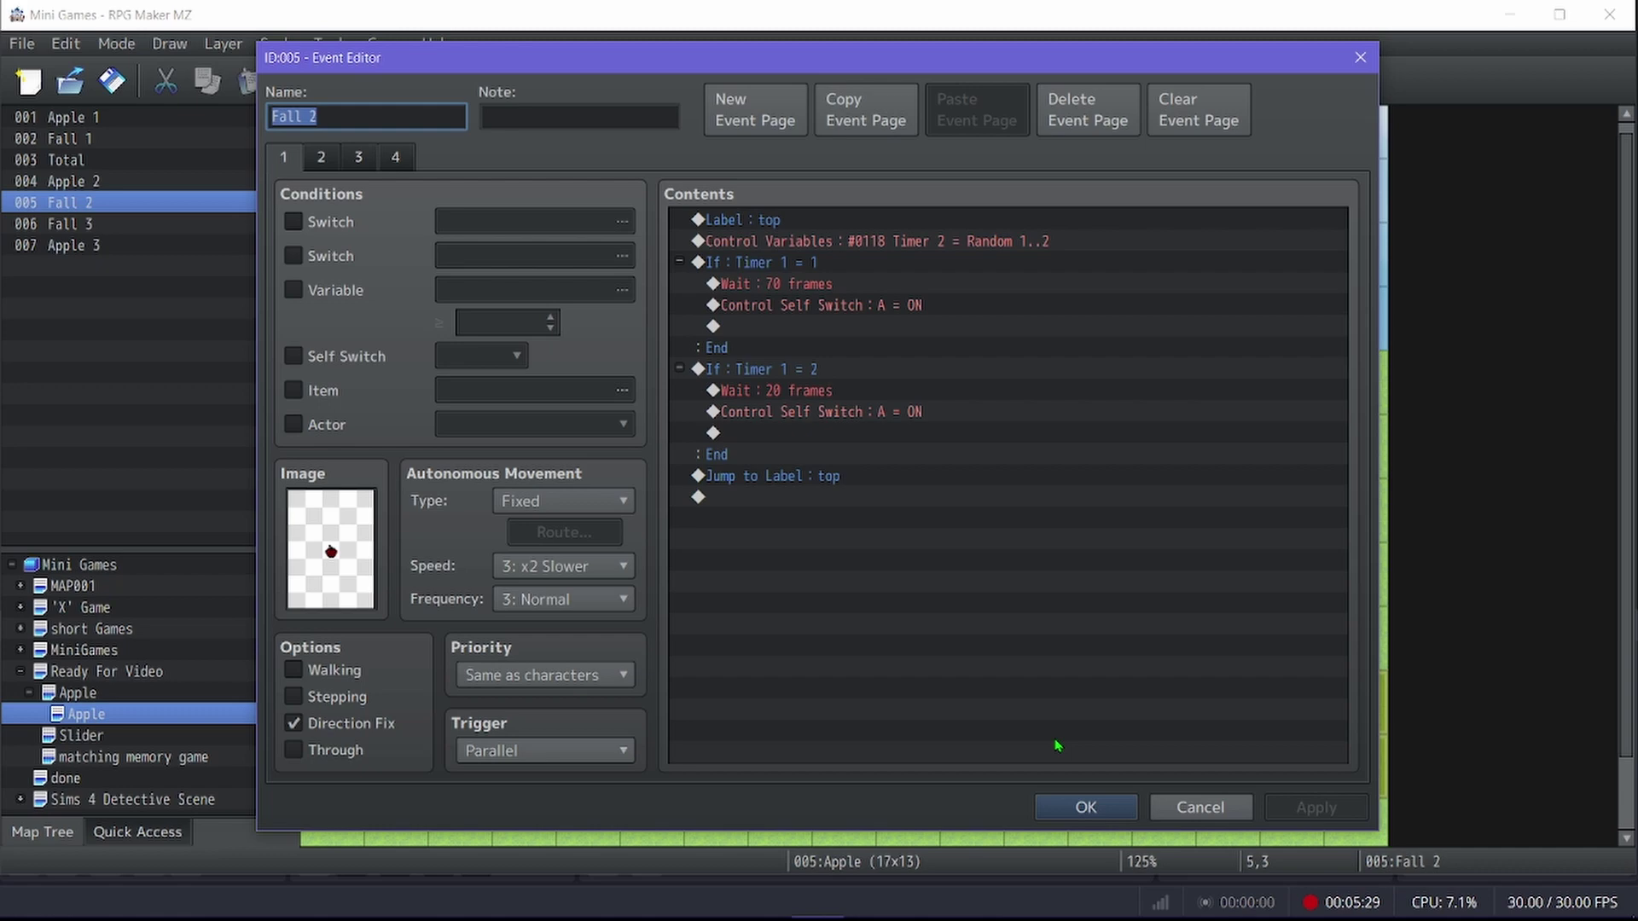
click(1085, 807)
Step: Review Apple 2's page 2 catch block and its Apple 2 = 3 and = 4 checks on page 1
double_click(651, 258)
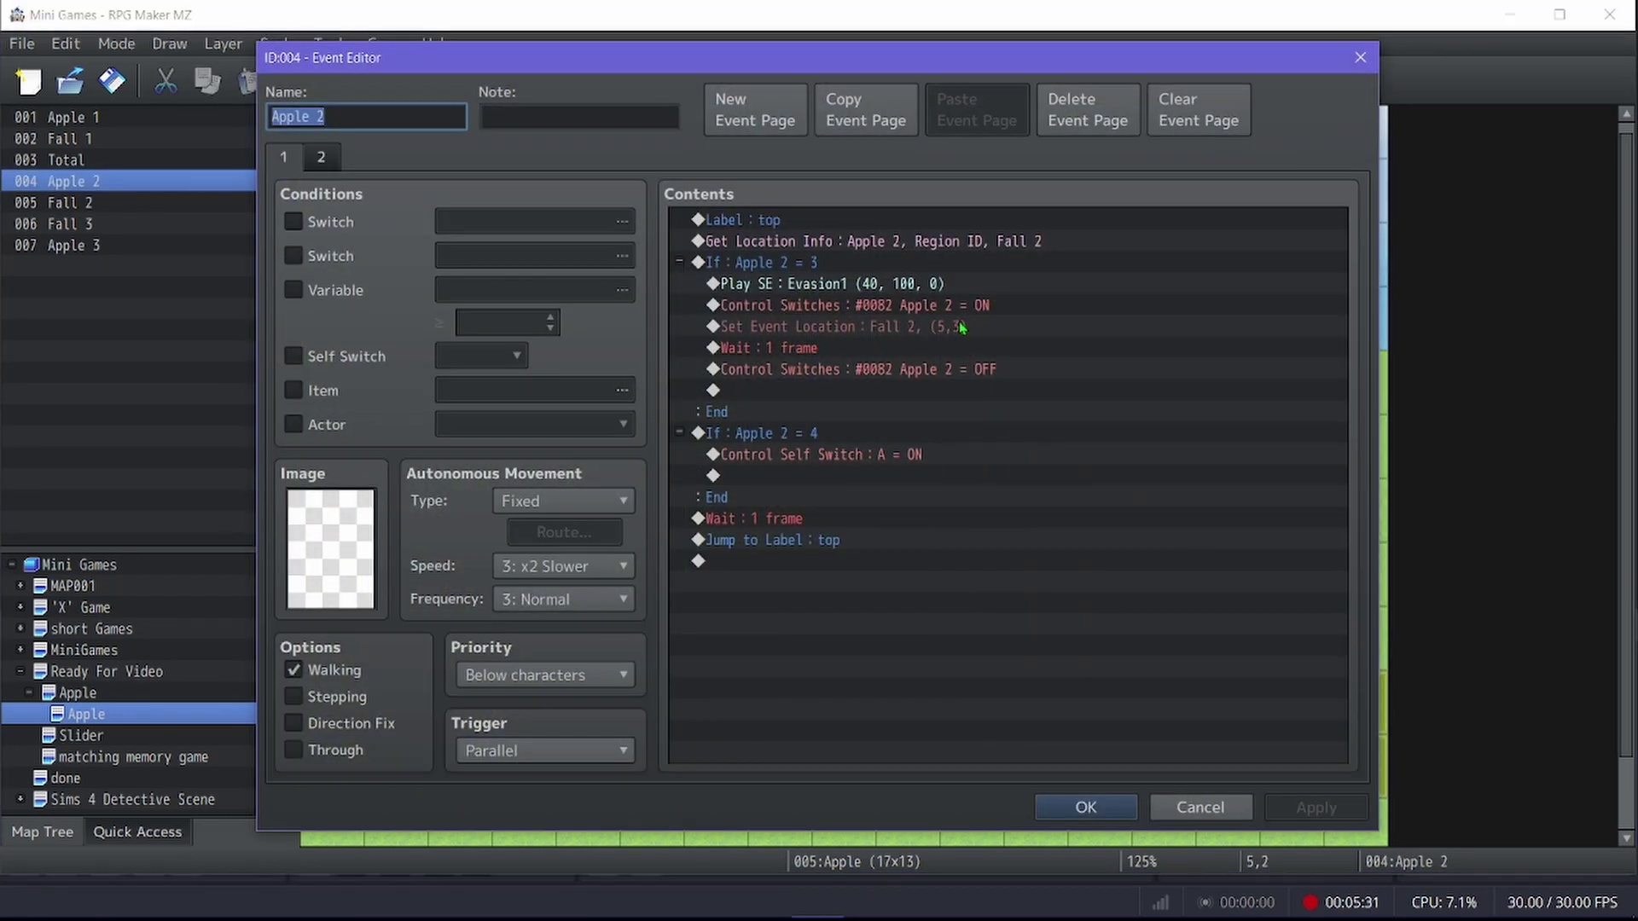
click(322, 159)
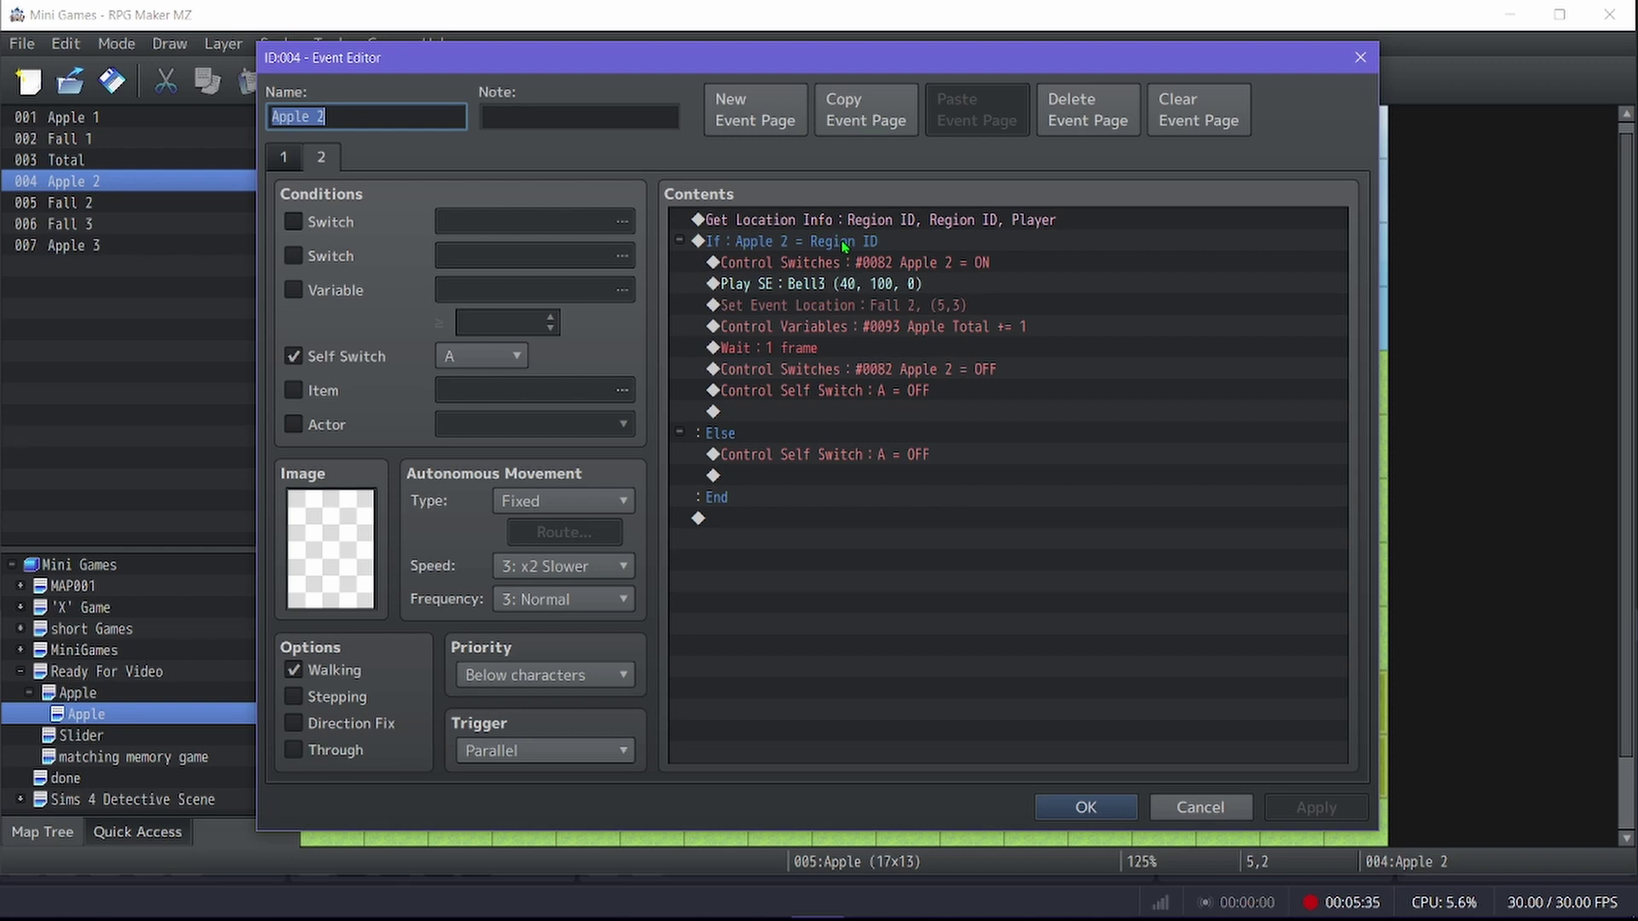
click(878, 248)
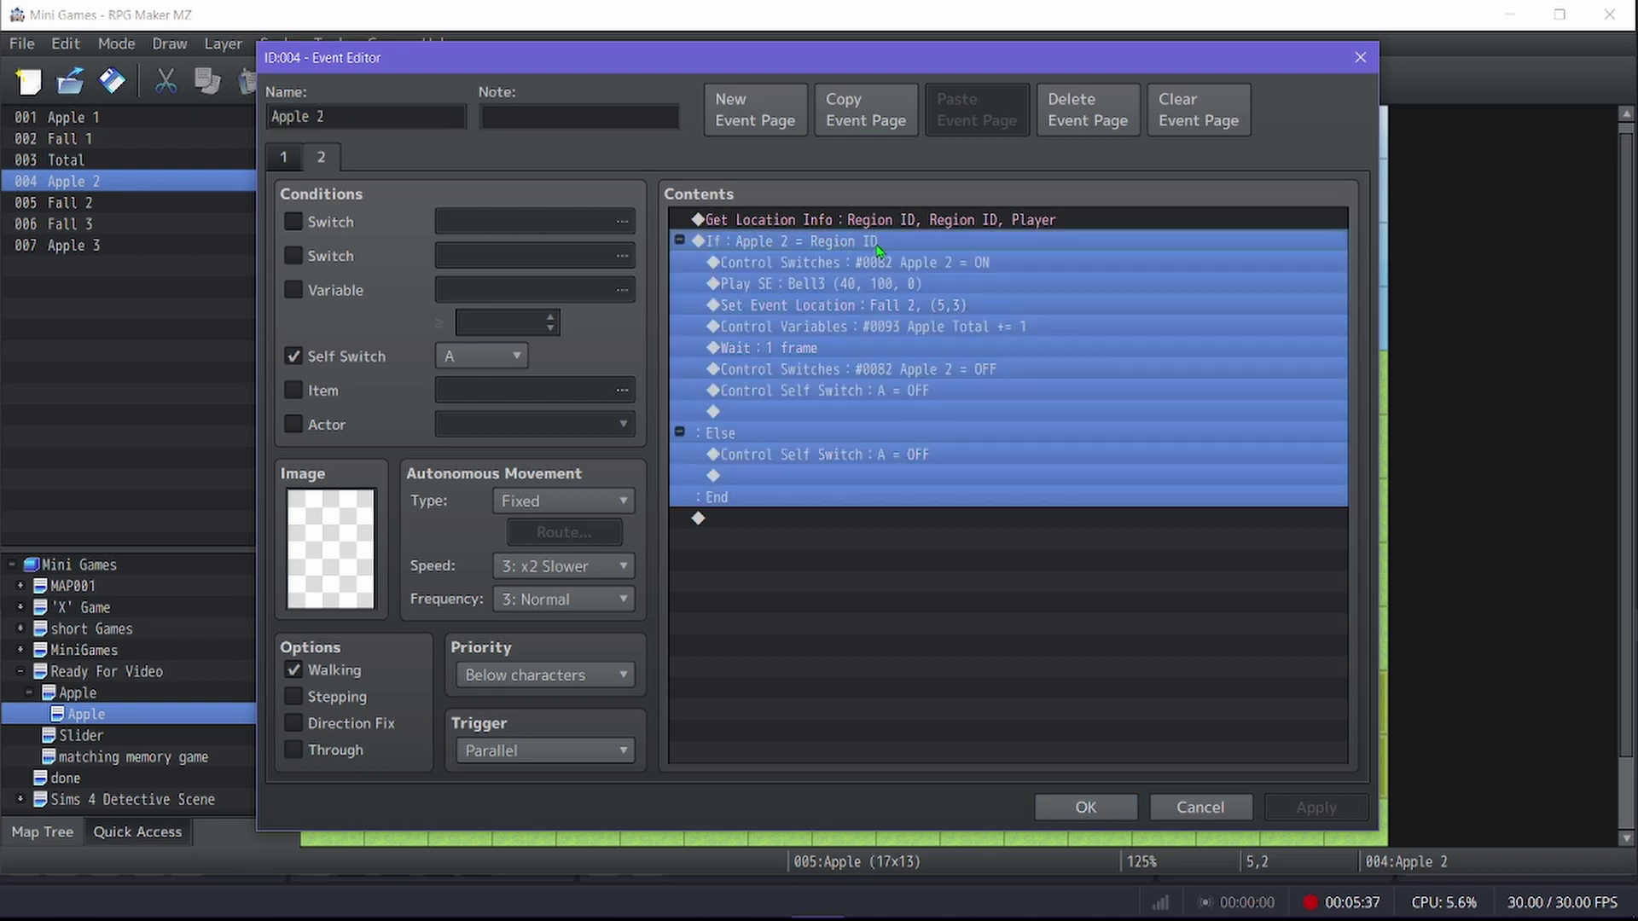
click(888, 225)
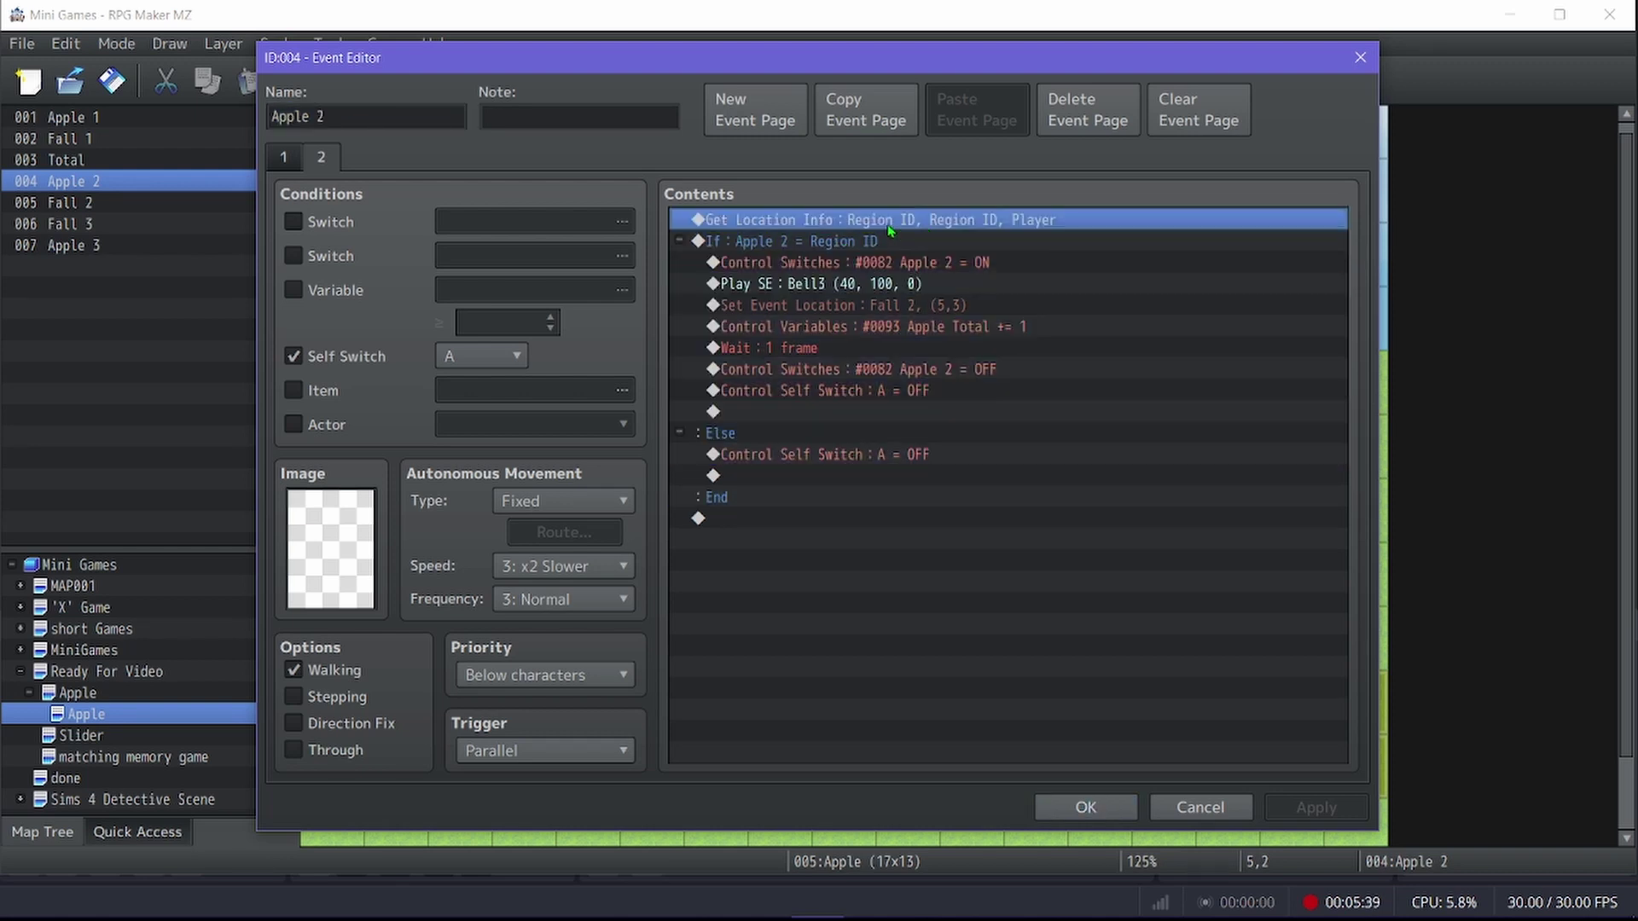
click(288, 164)
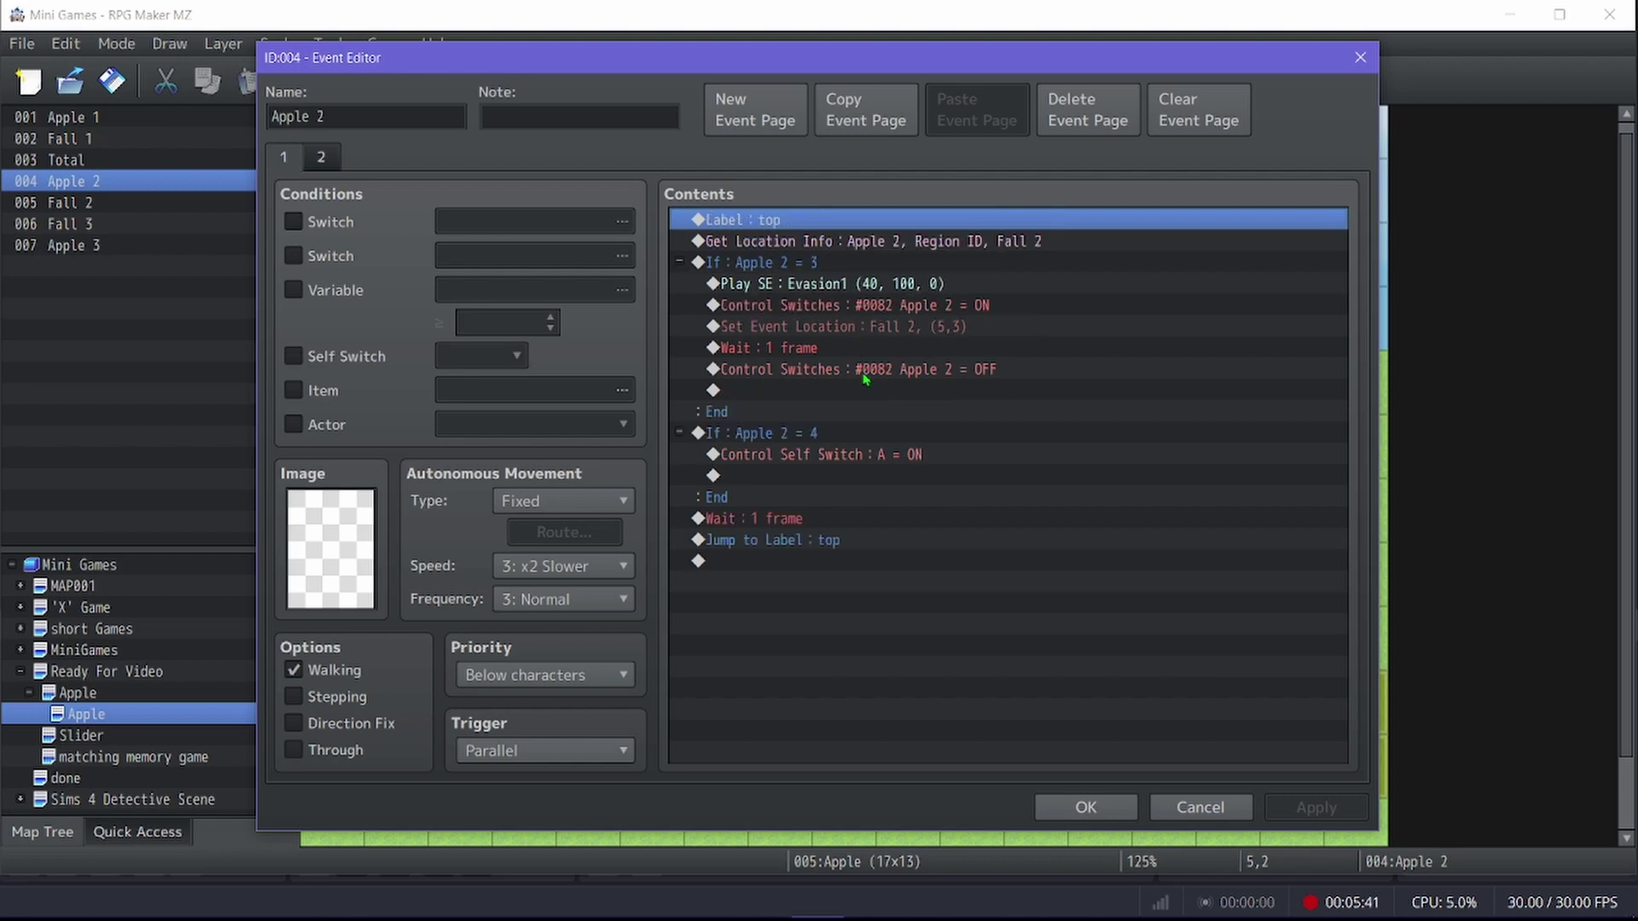
click(798, 270)
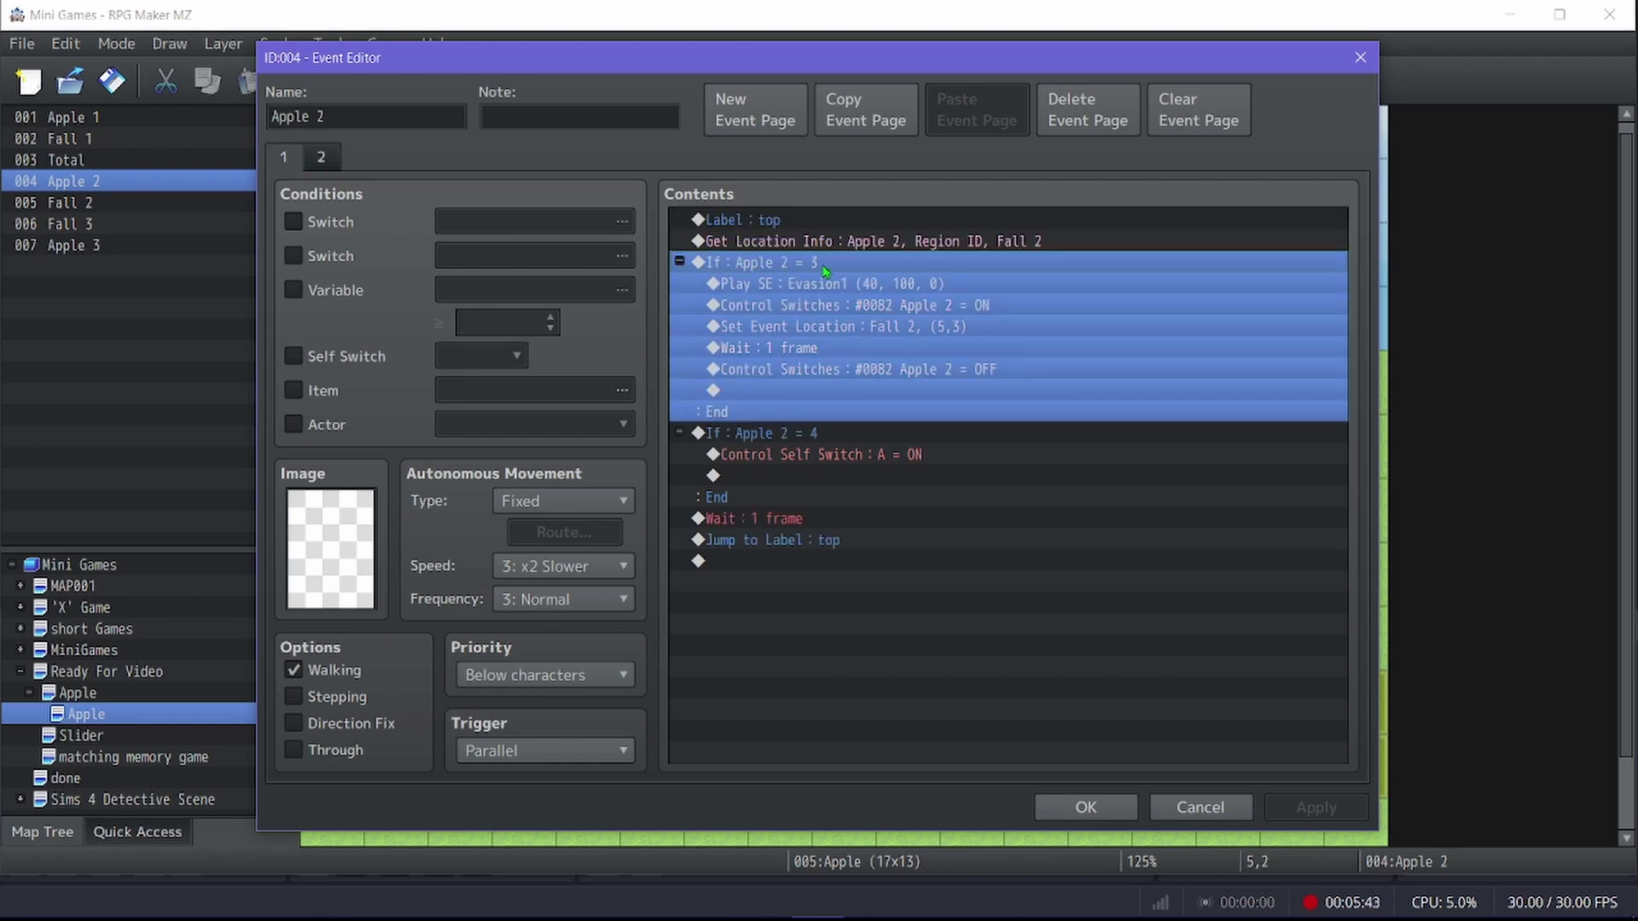
click(804, 435)
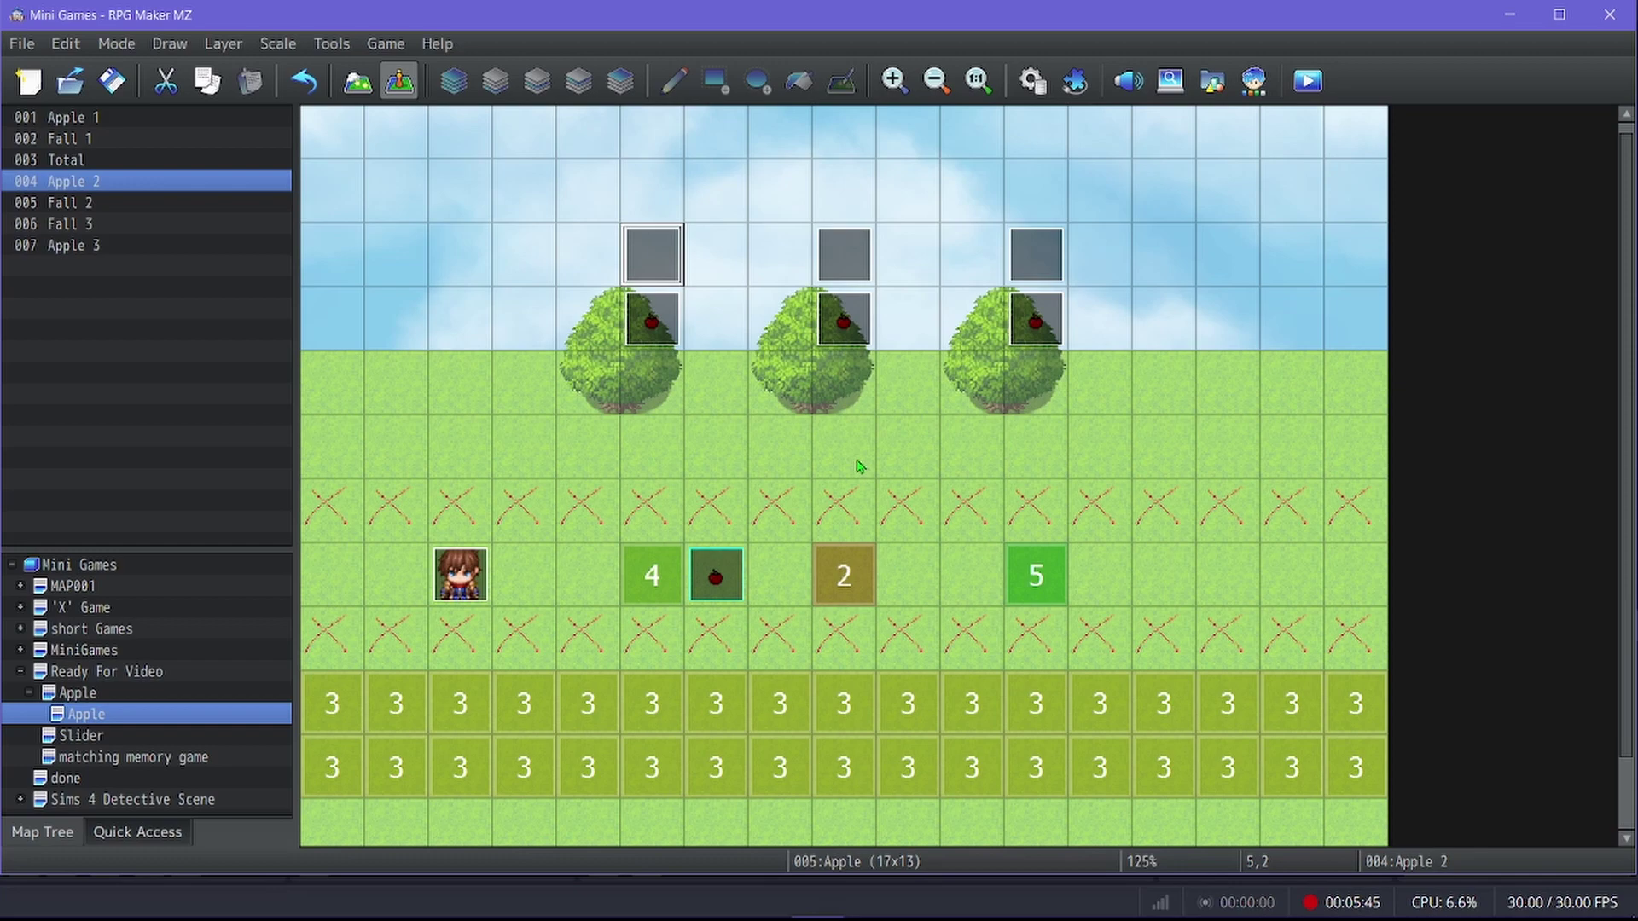
Step: Check the Apple 1 event at 8,2 and Apple 3 at 11,2, then reselect the three-tree map
double_click(831, 290)
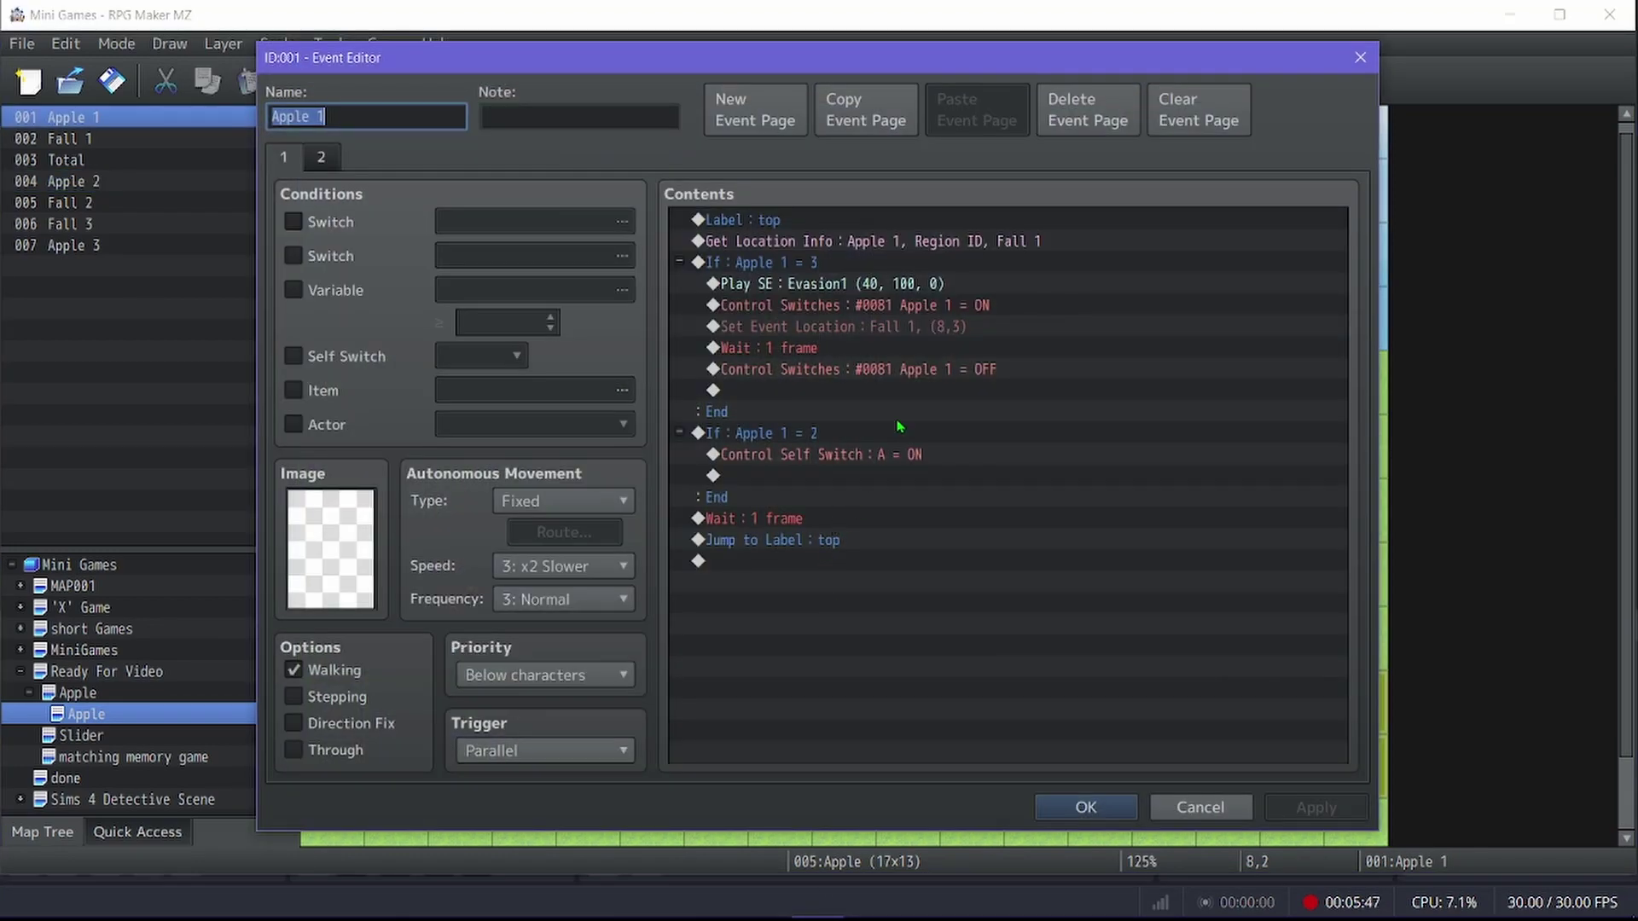
click(1109, 807)
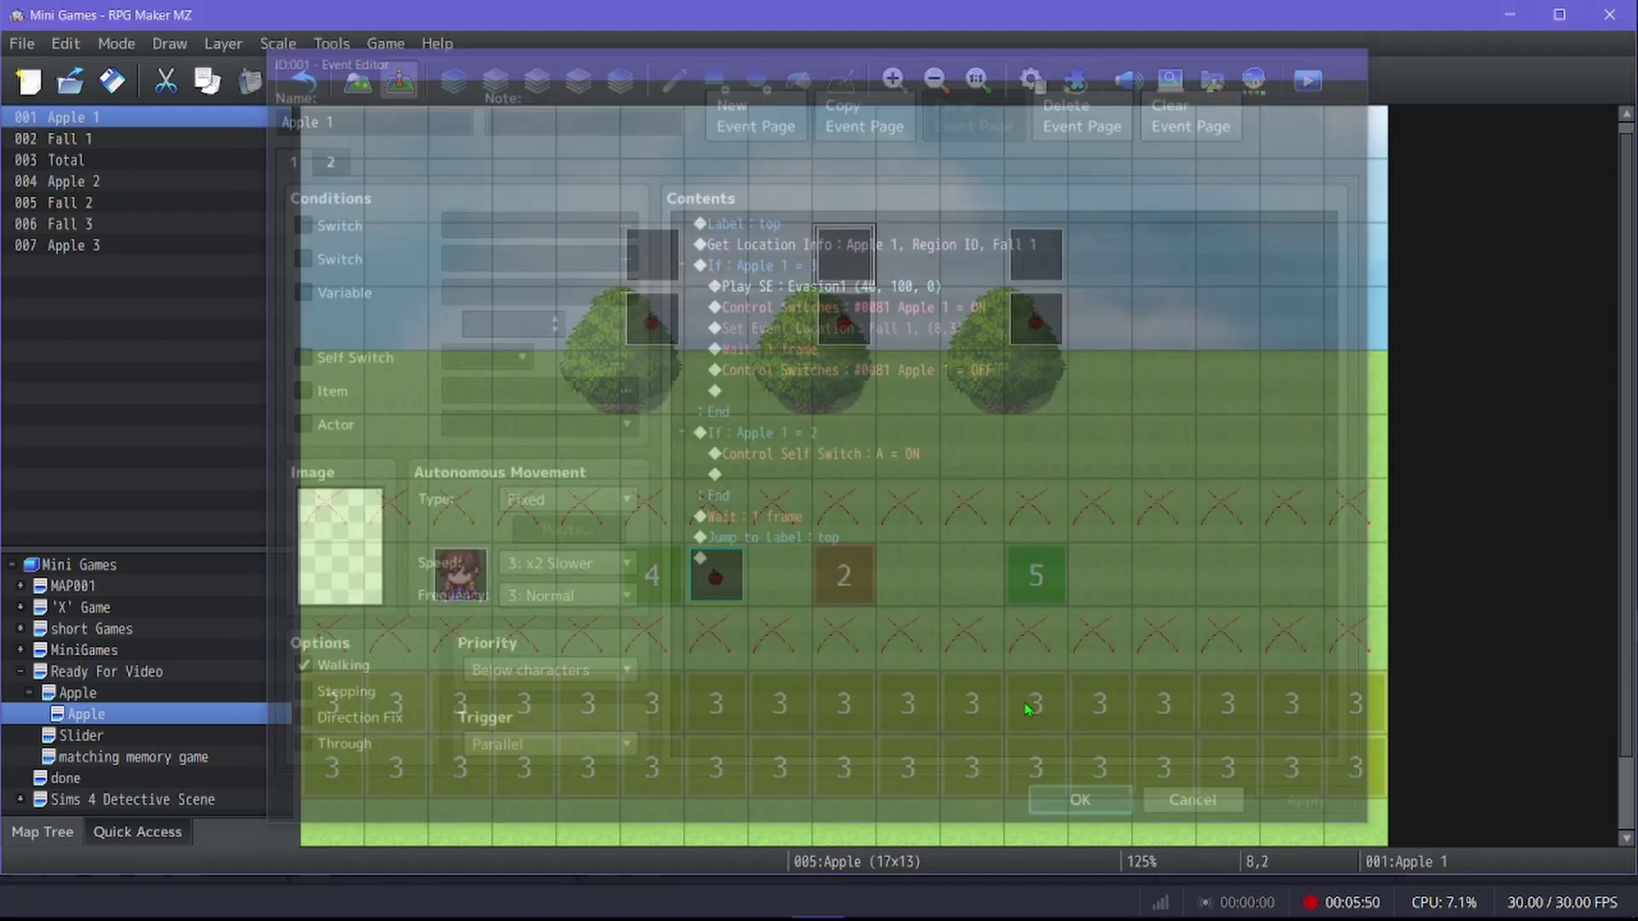
double_click(1028, 258)
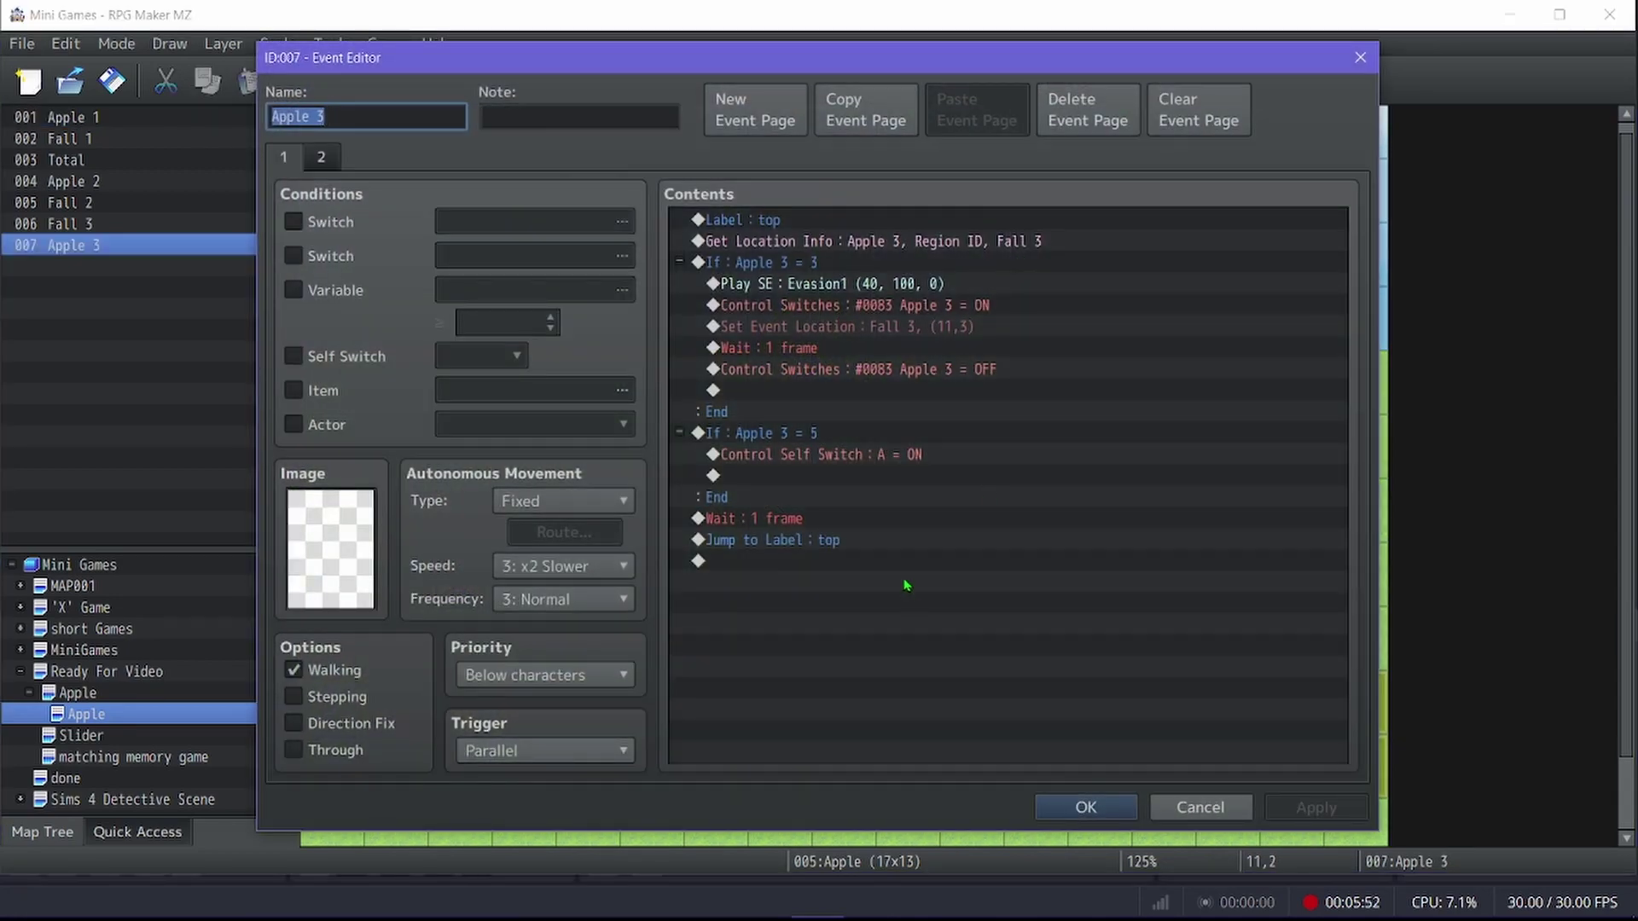
click(1079, 802)
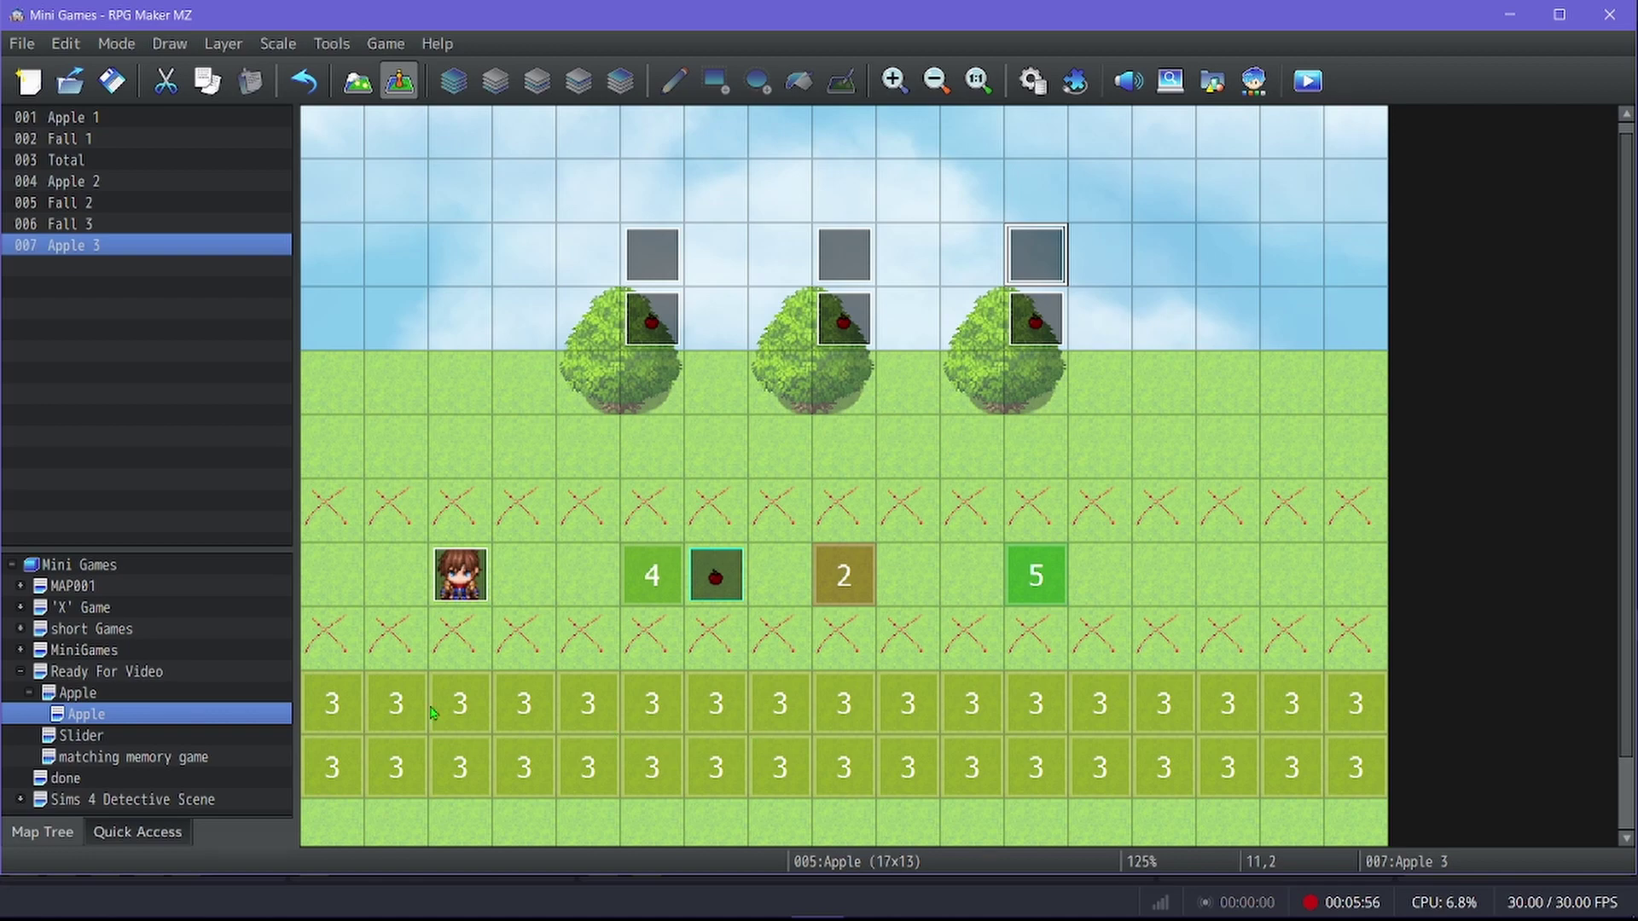
click(177, 696)
click(203, 714)
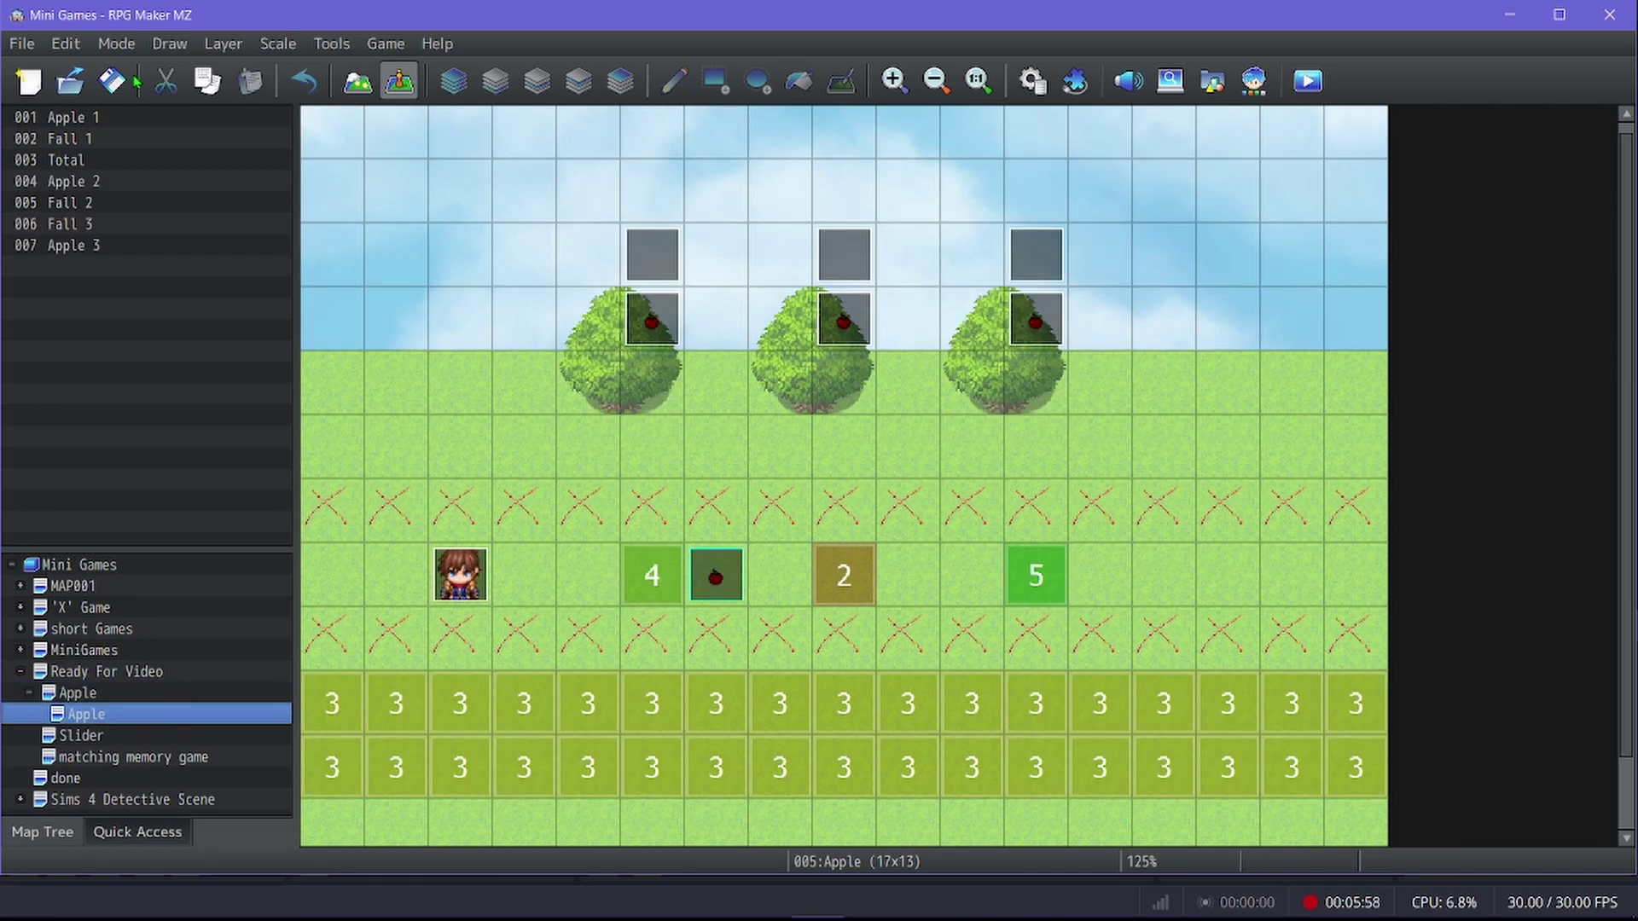
double_click(674, 345)
click(322, 158)
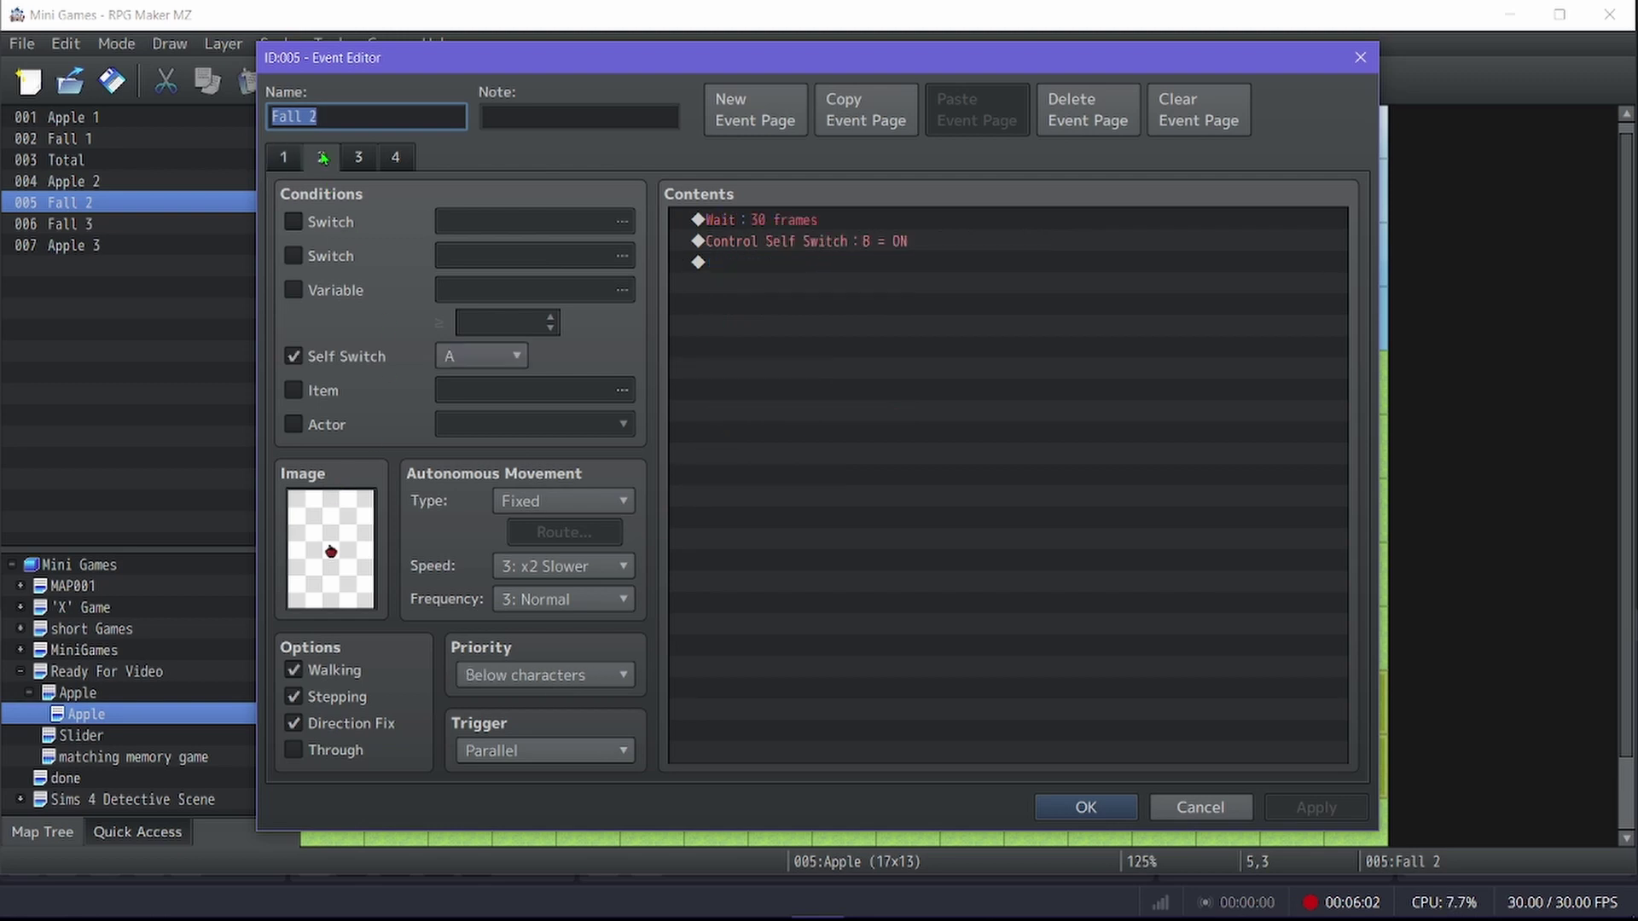
click(350, 158)
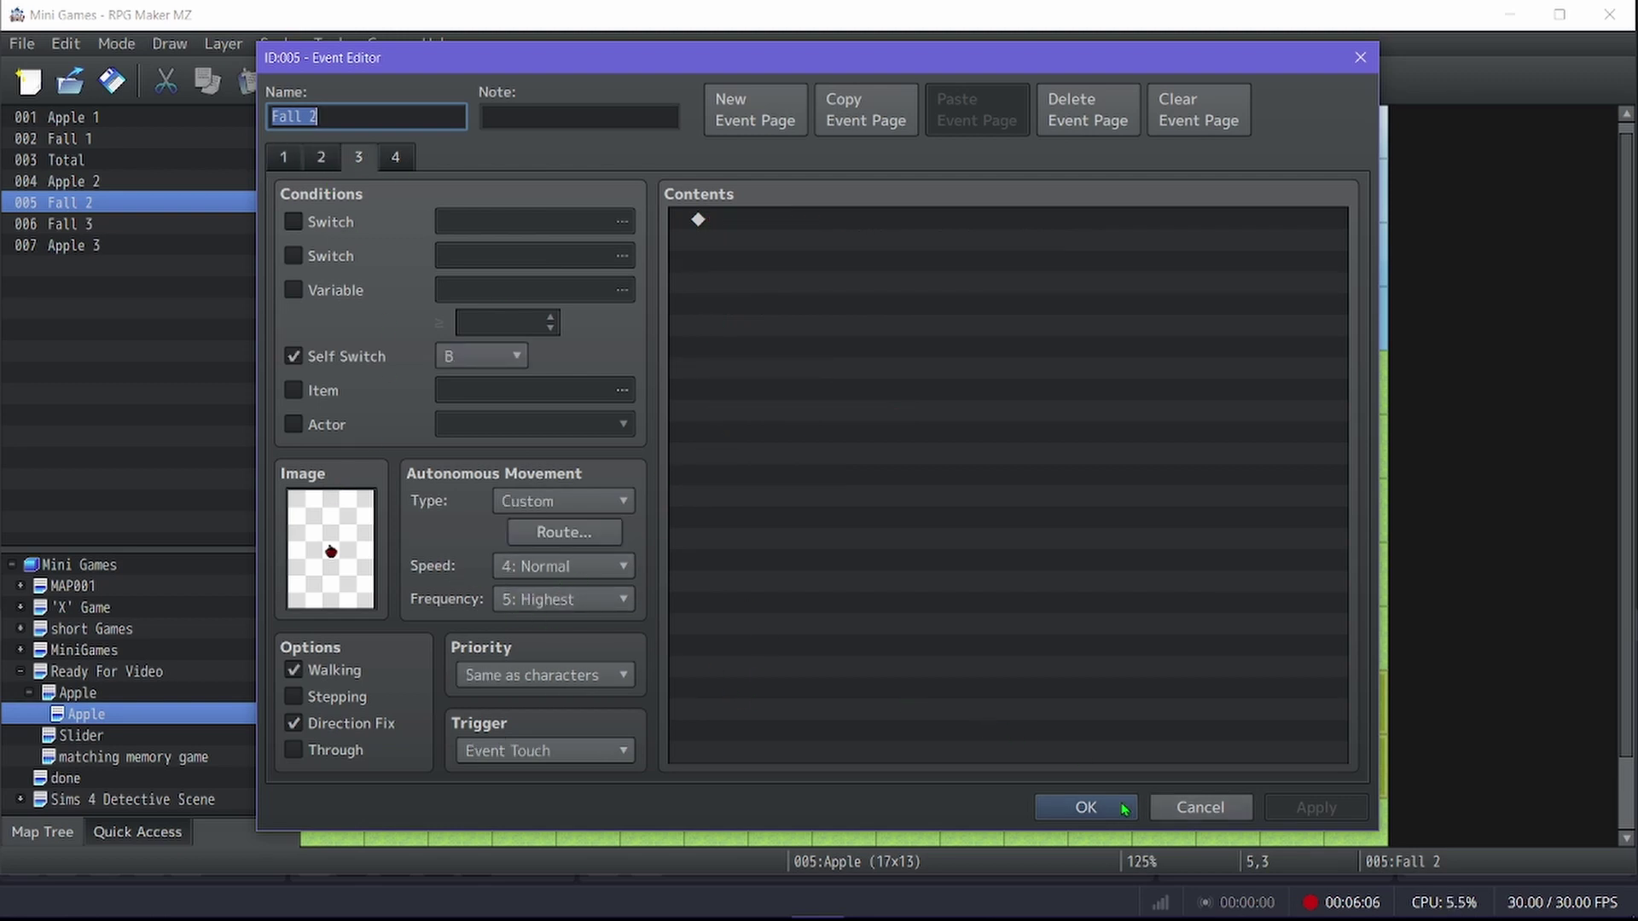
double_click(808, 221)
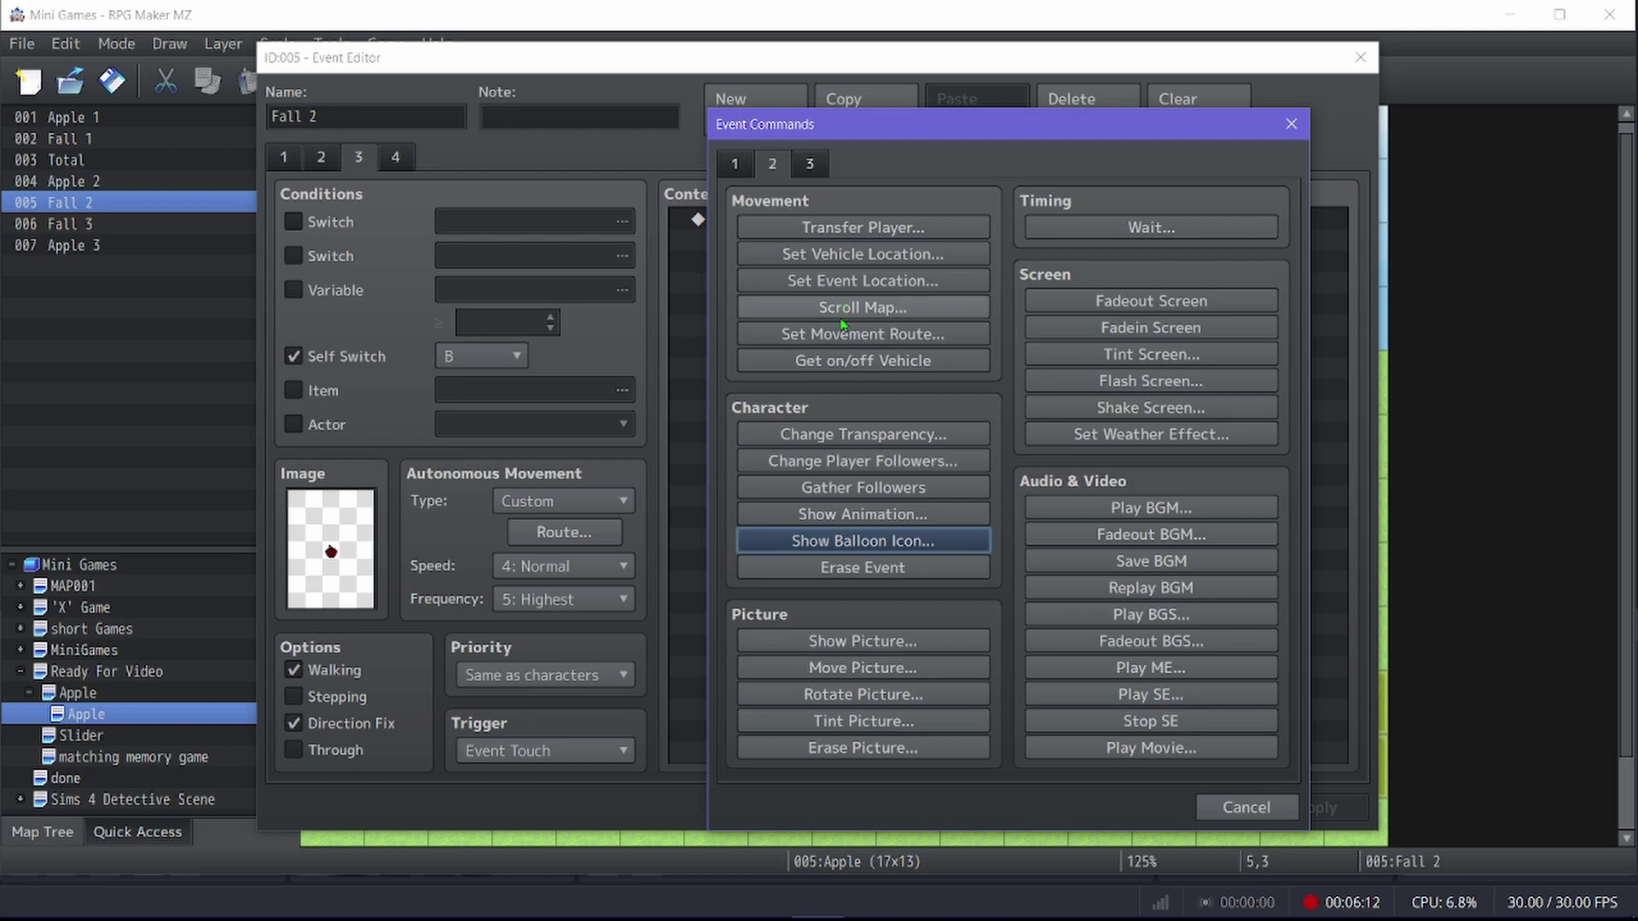
click(863, 334)
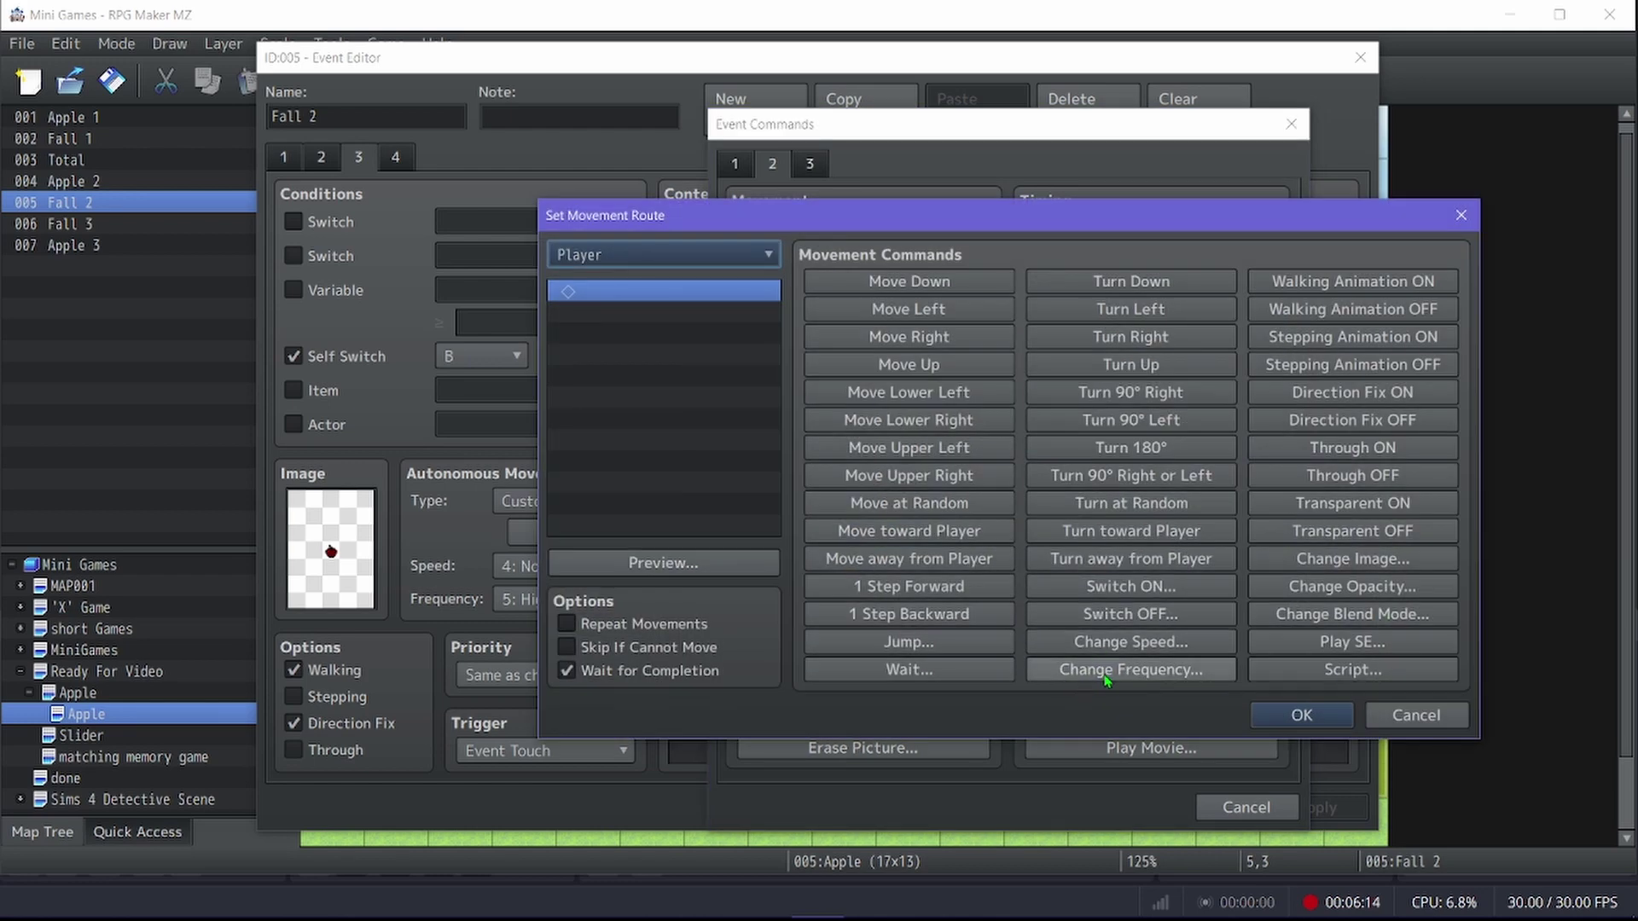
click(1418, 716)
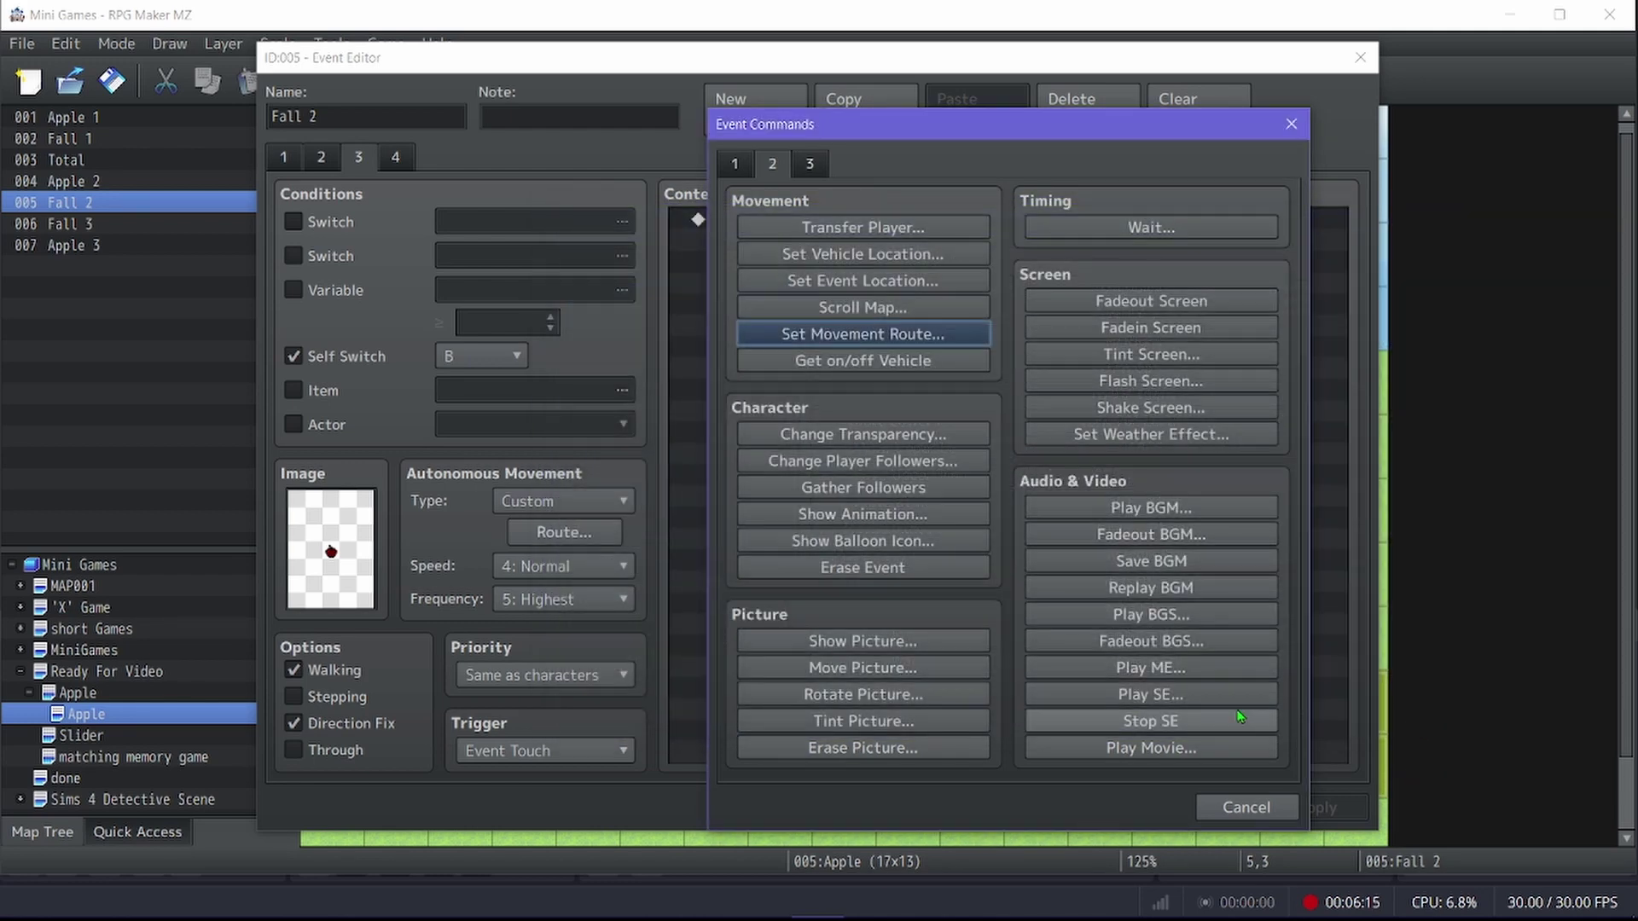
click(1246, 807)
click(1084, 807)
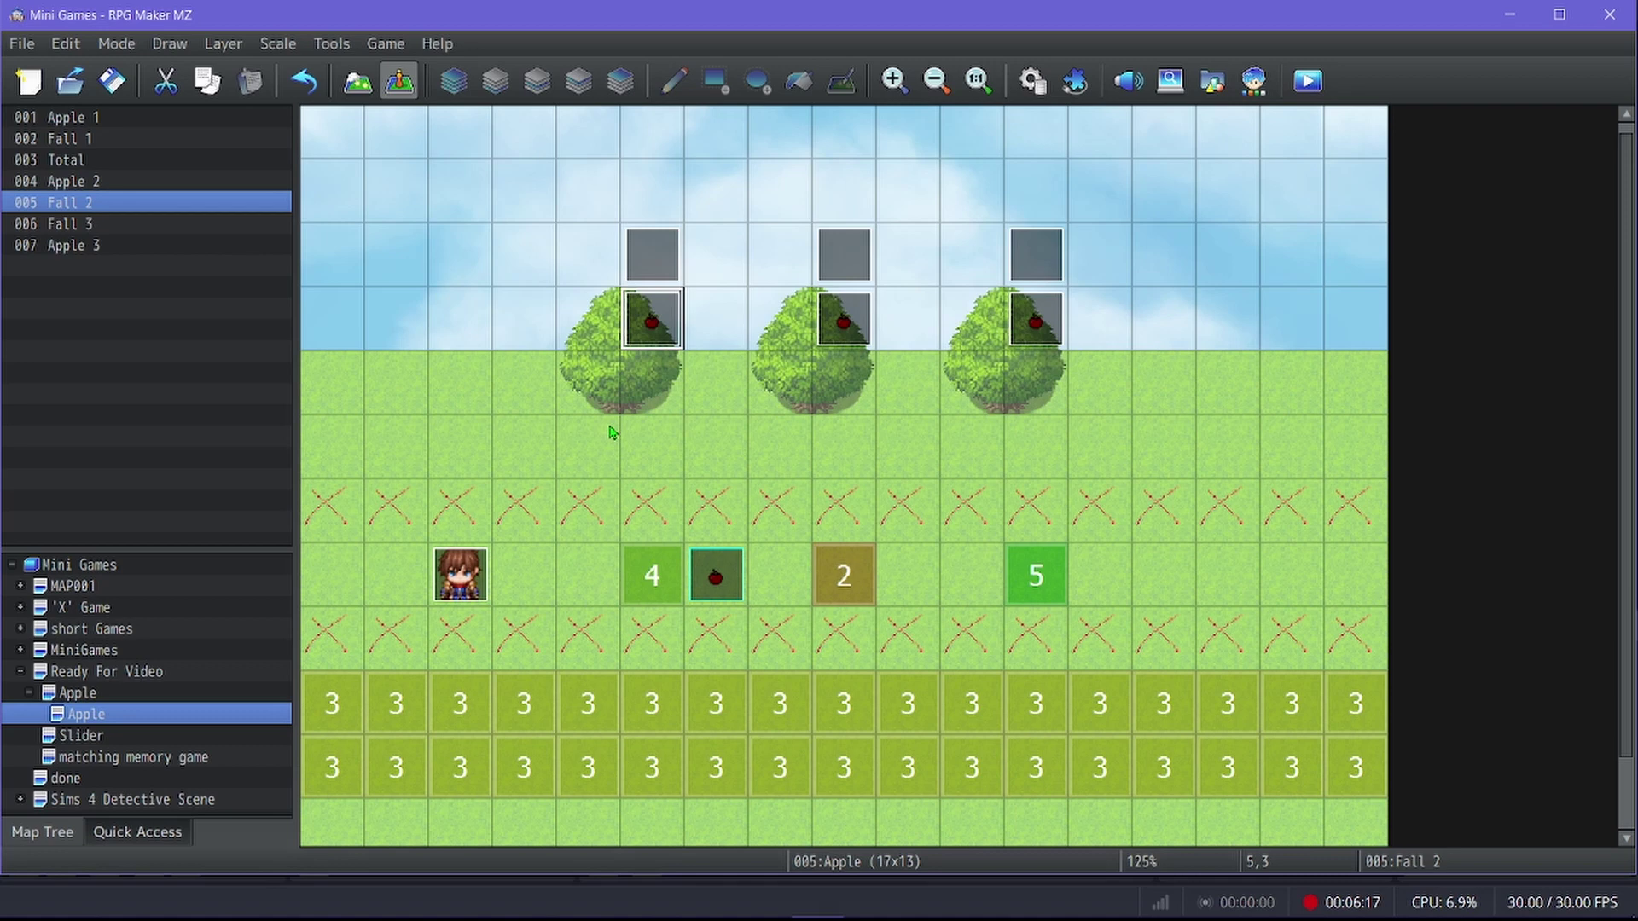
Step: Open the Apple 2 event and start a Control Variables command after the switch-off line
double_click(650, 271)
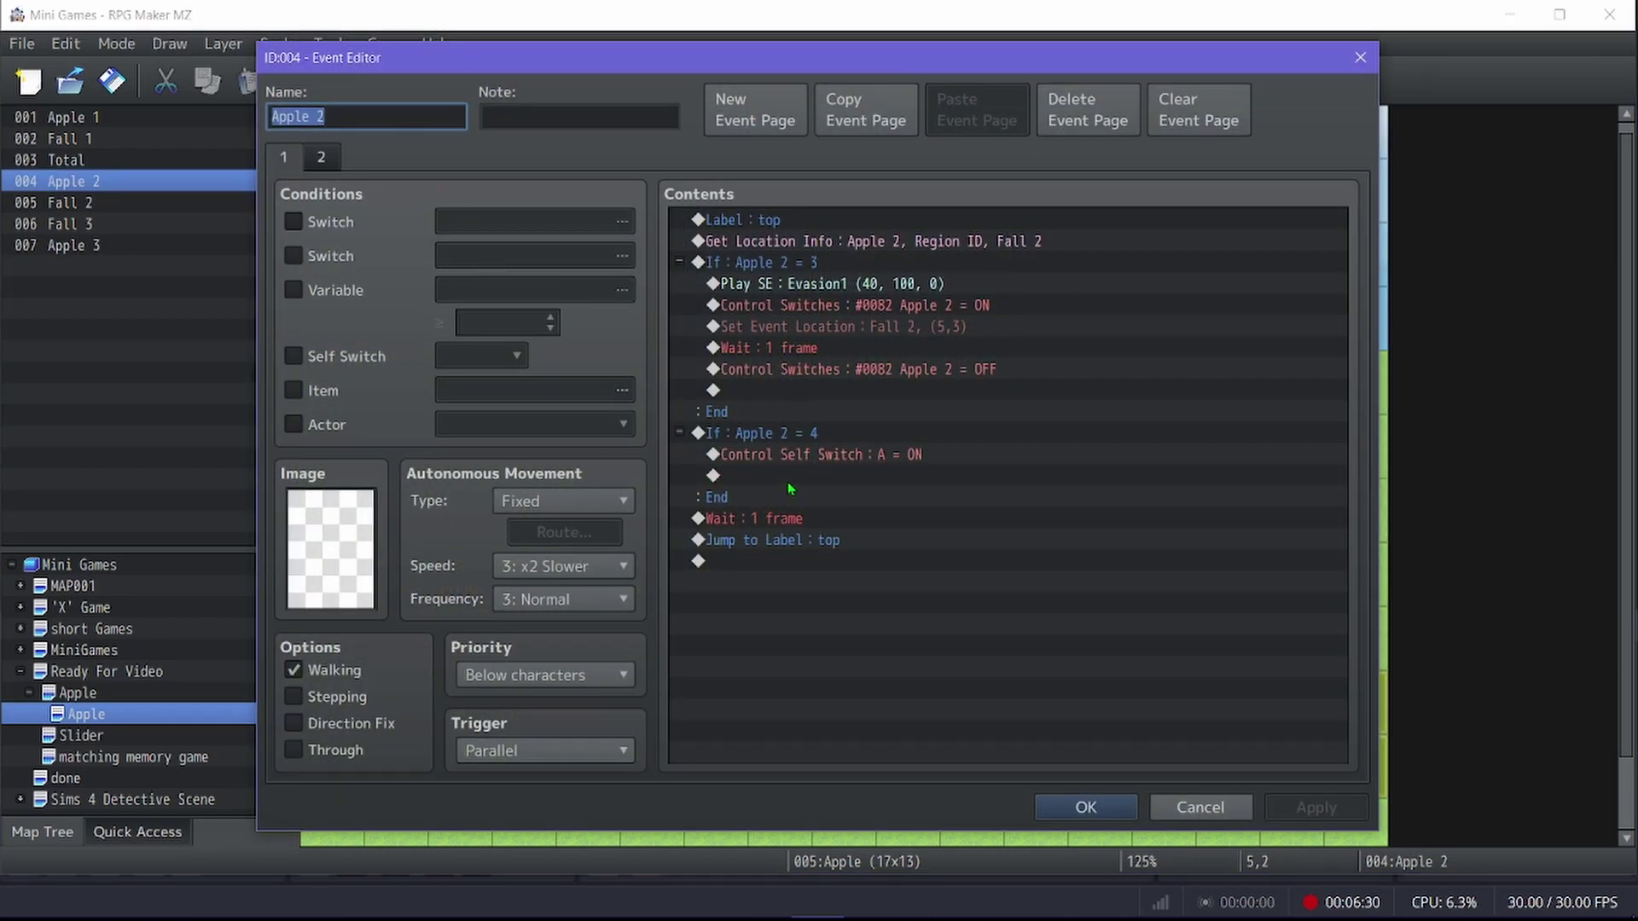
click(789, 482)
click(799, 393)
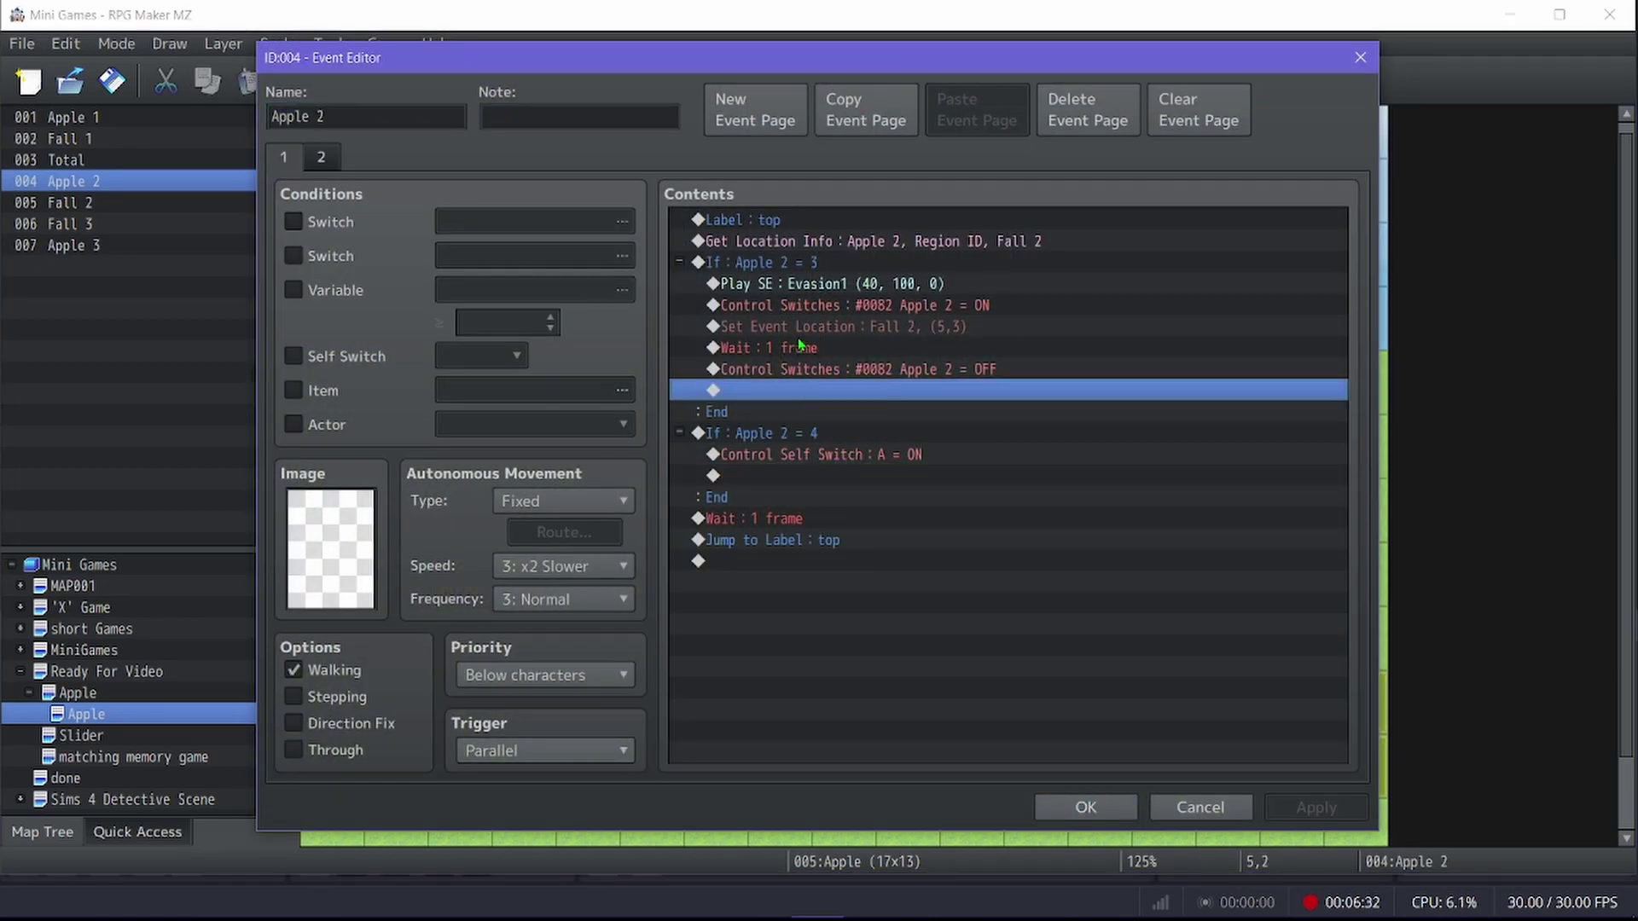
right_click(802, 337)
click(840, 339)
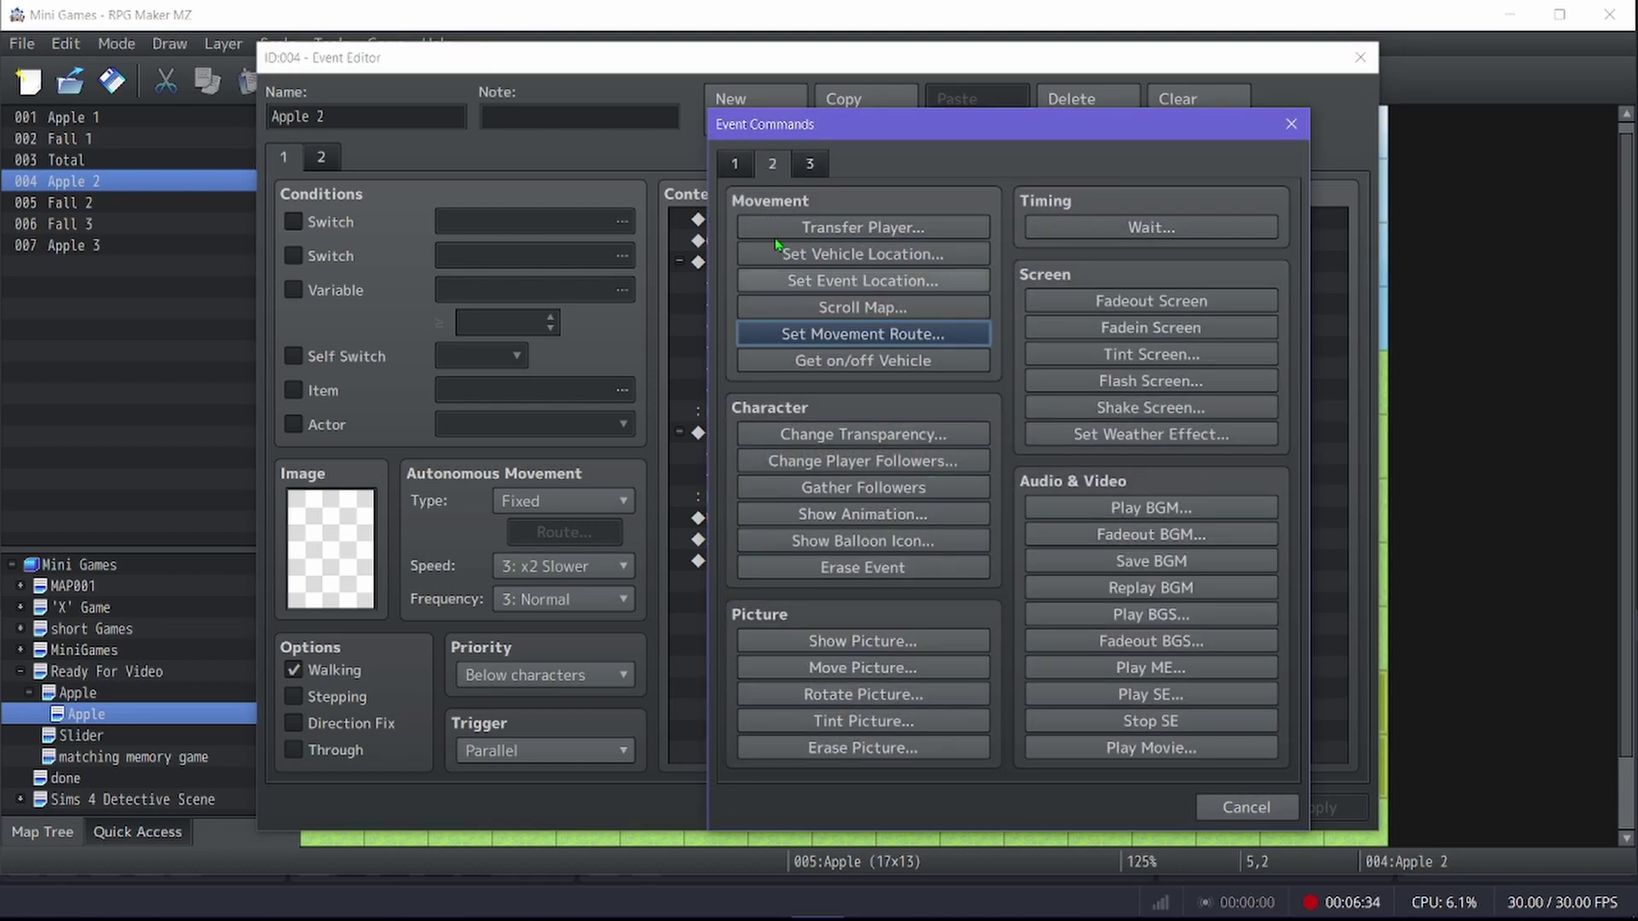
click(735, 163)
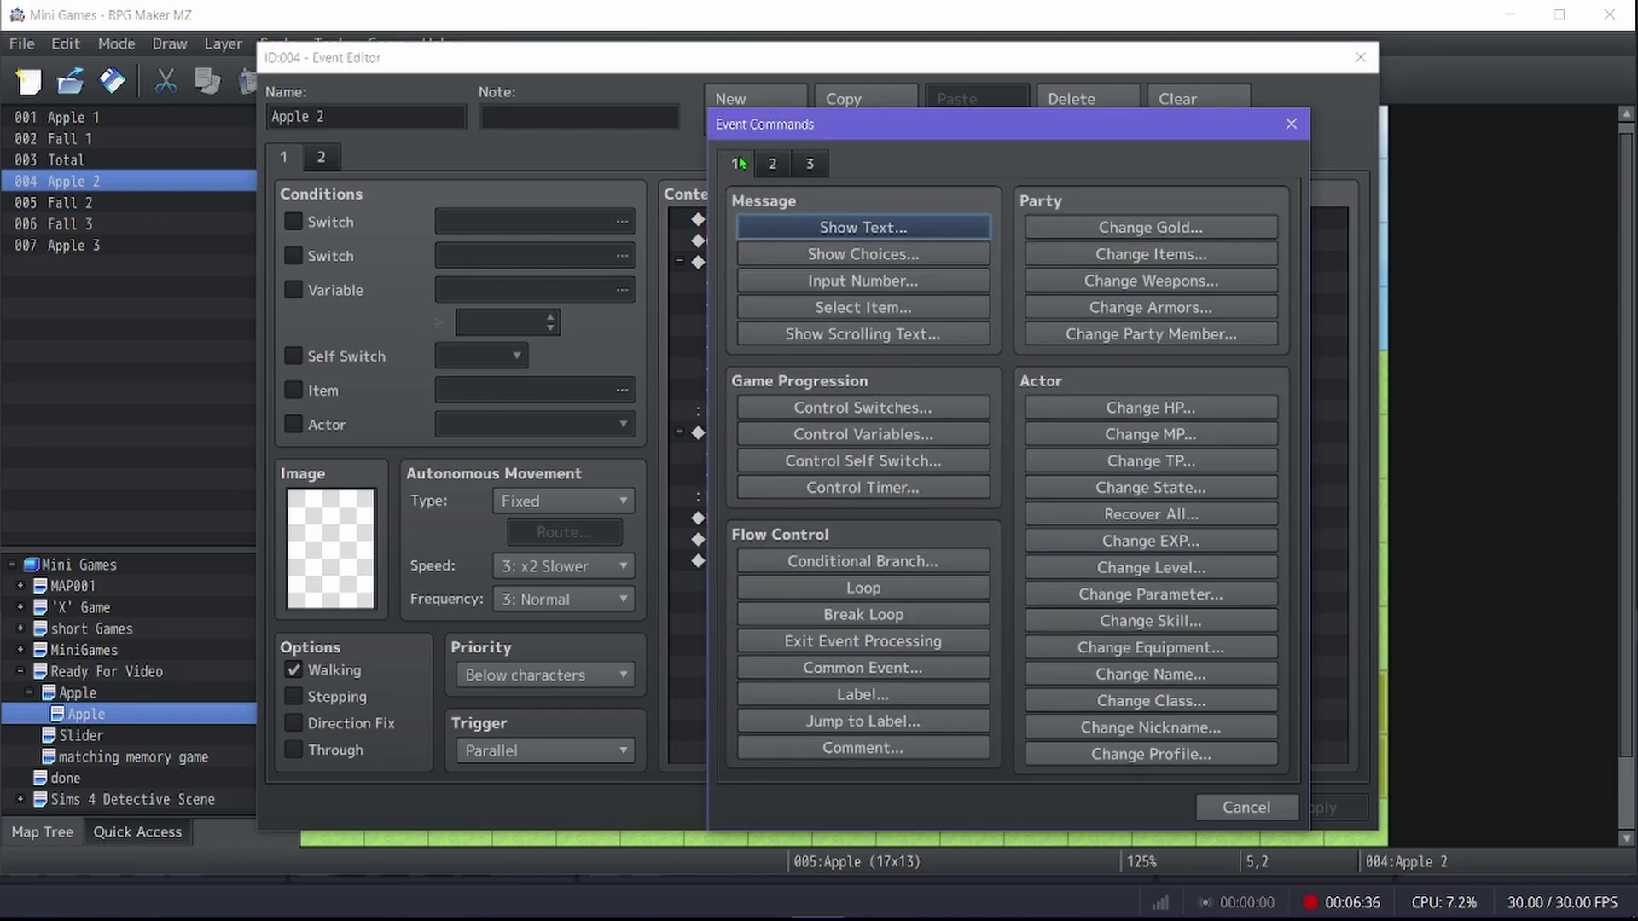
click(894, 452)
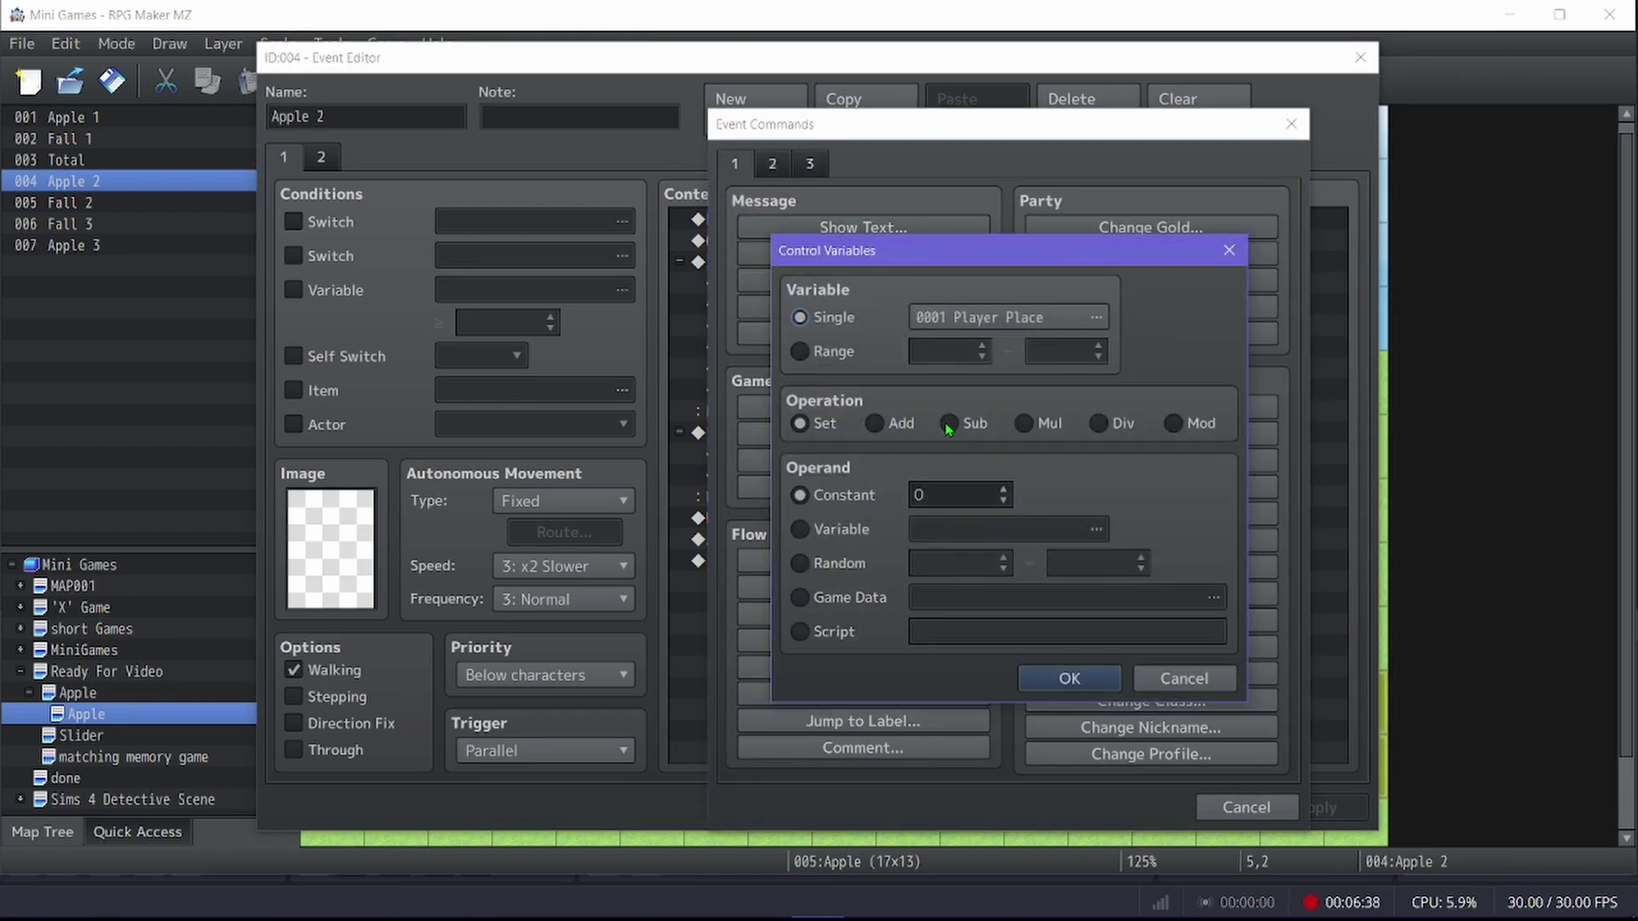
Step: Cancel the Control Variables command and close the Apple 2 event with its commands unchanged
click(949, 424)
click(953, 322)
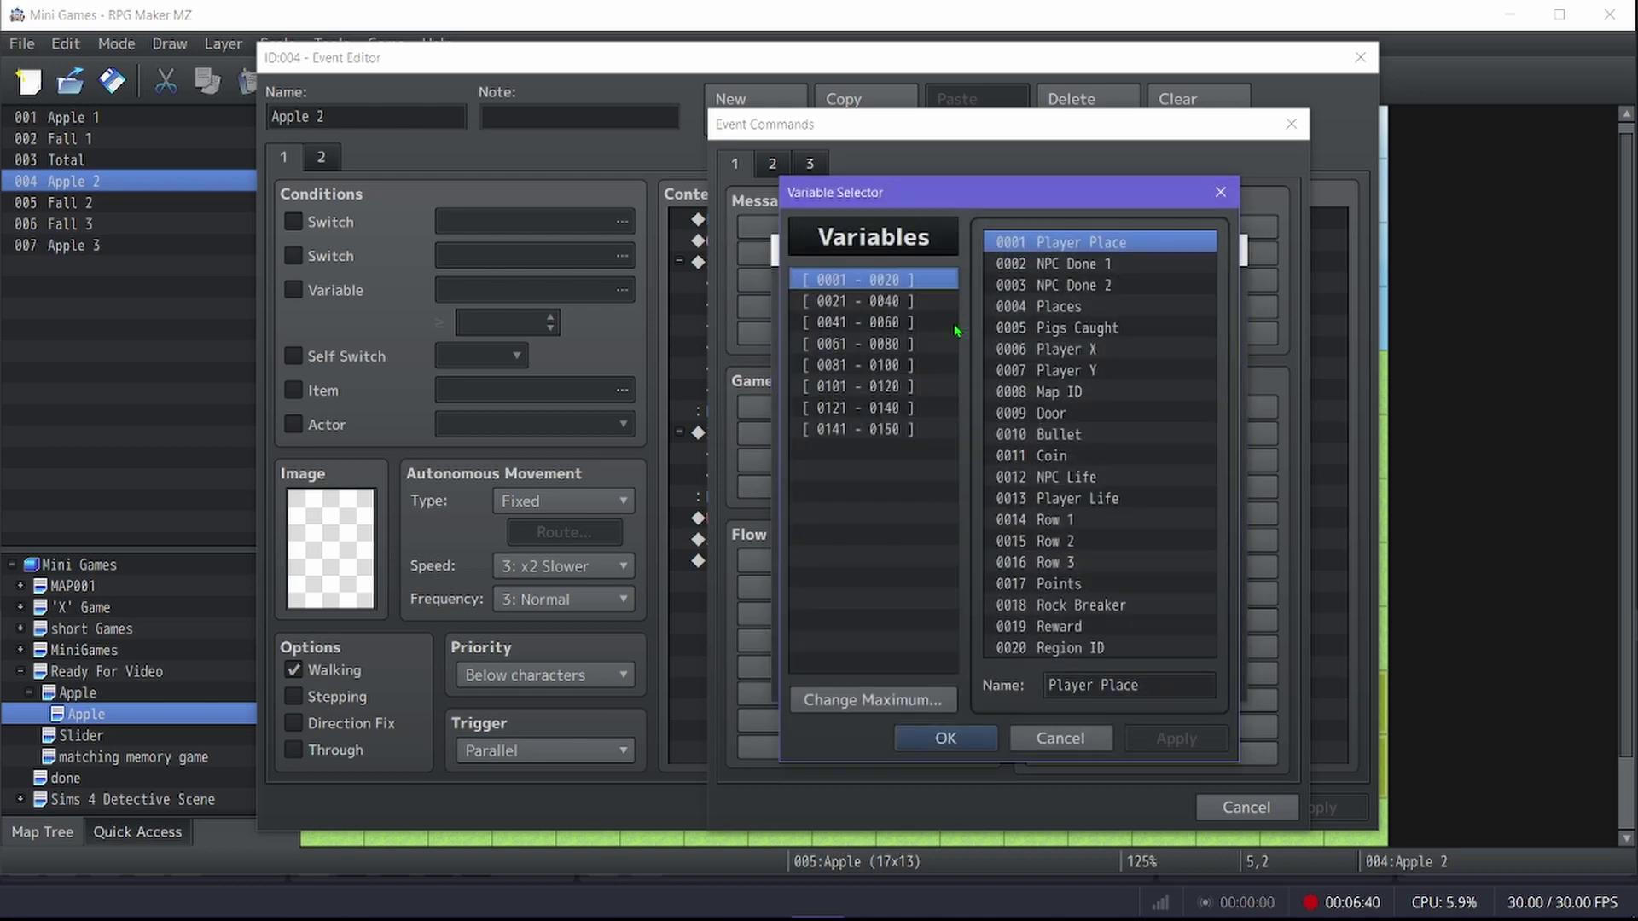
click(1060, 738)
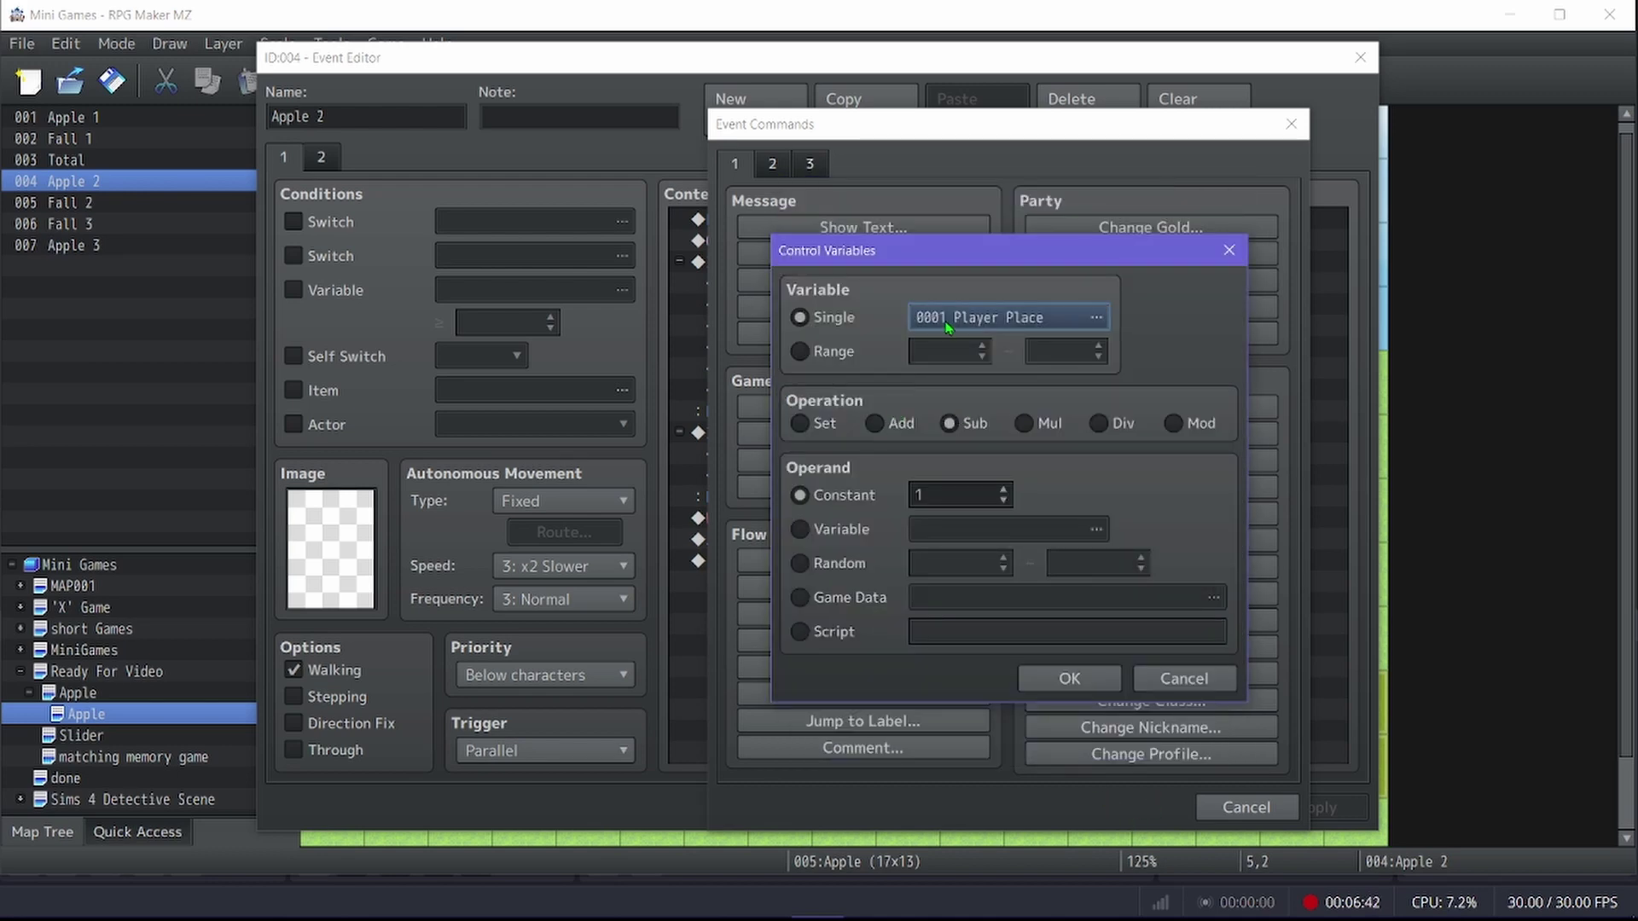
key(Left)
key(Left)
key(Right)
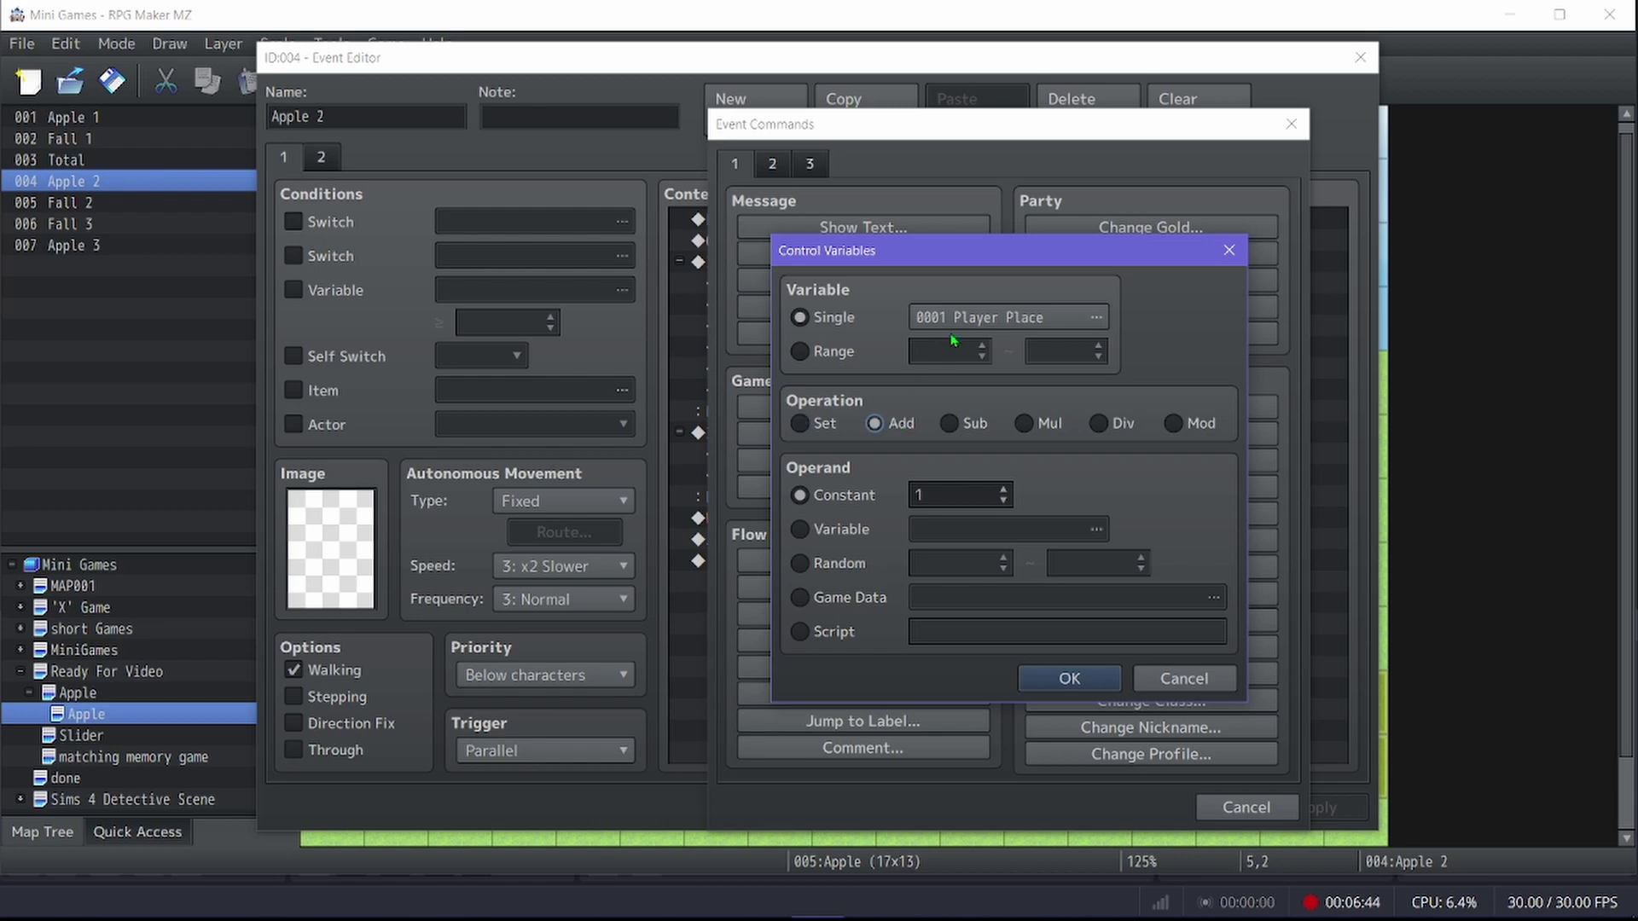
click(1184, 678)
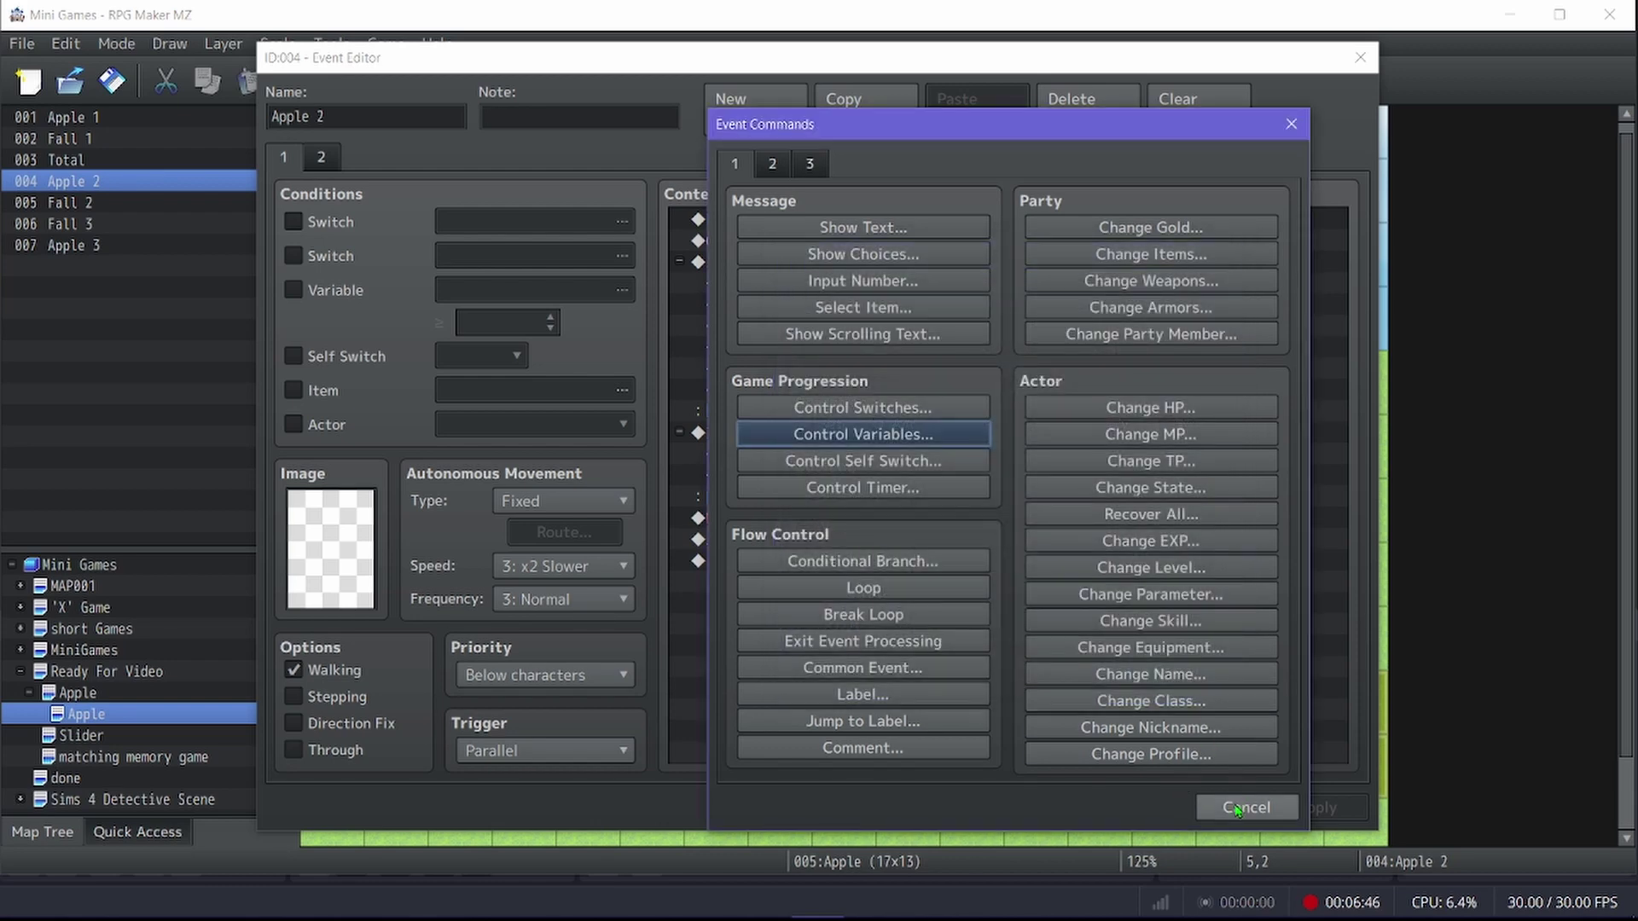
key(Escape)
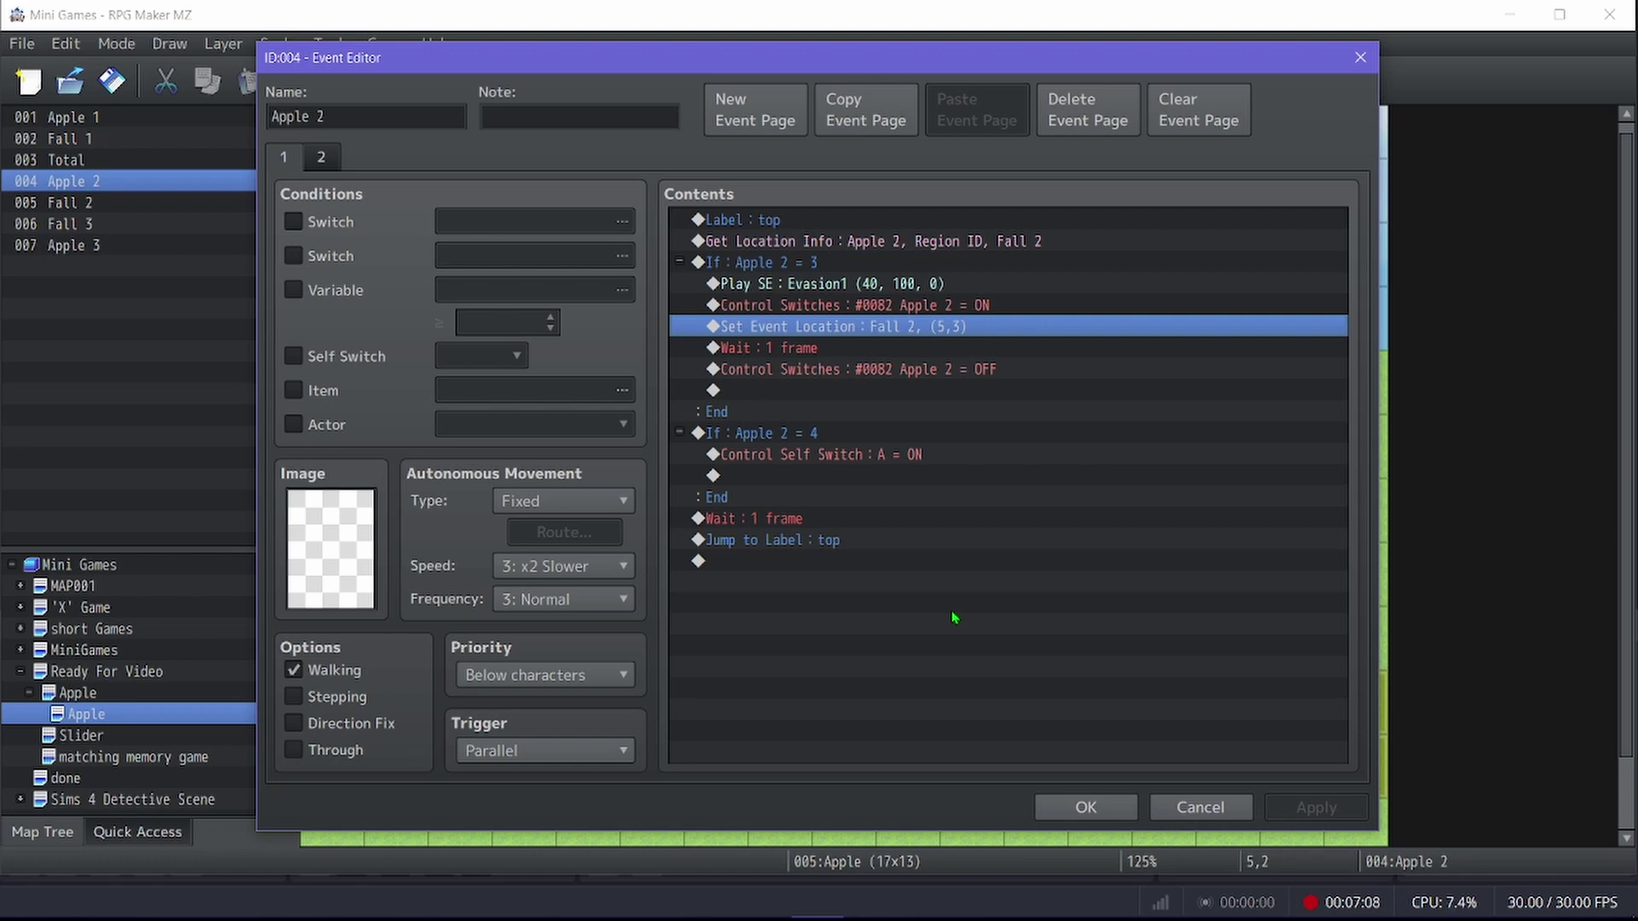
click(1054, 797)
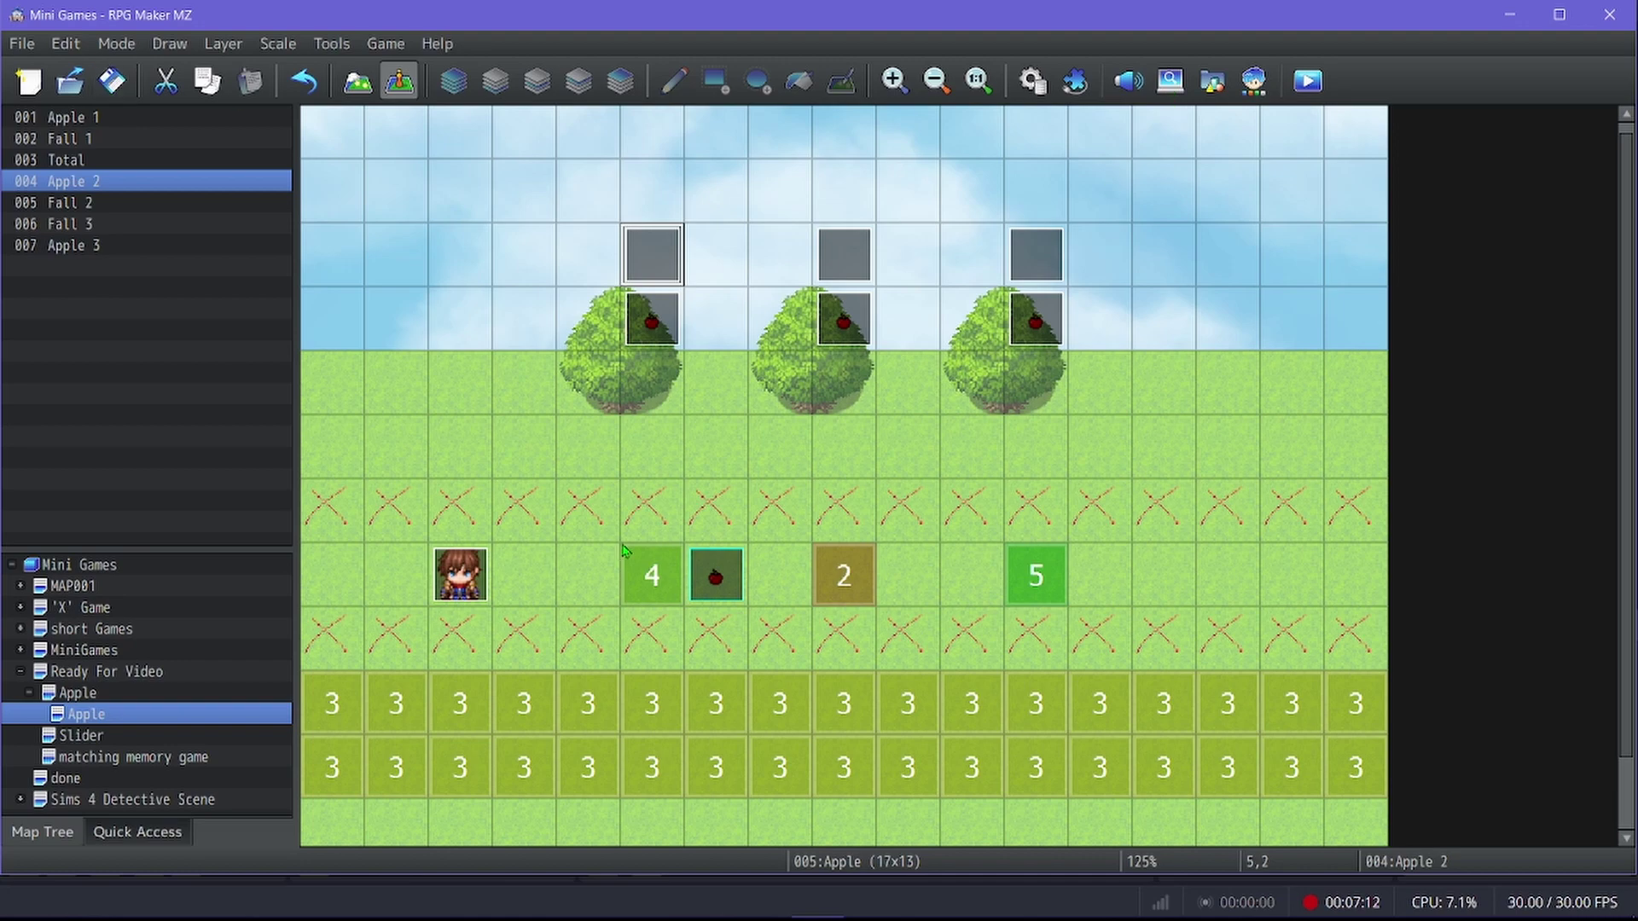
Step: Create a new event on an empty sky tile and begin a Set Movement Route for the player
double_click(511, 190)
scroll(536, 751, down, 3)
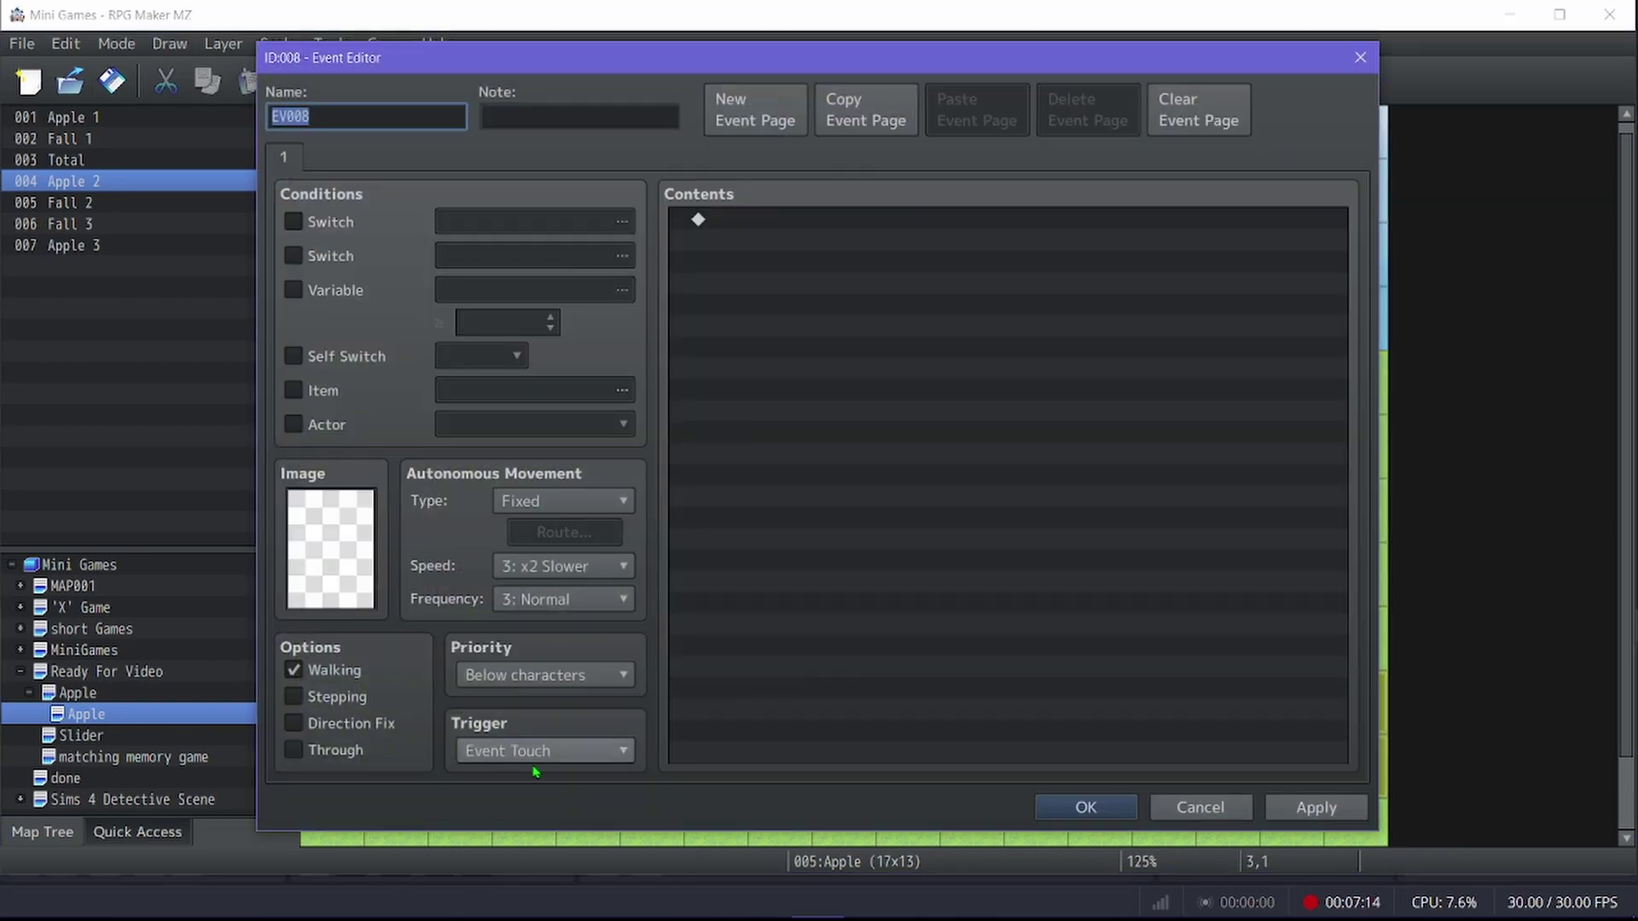
scroll(546, 751, down, 1)
double_click(732, 221)
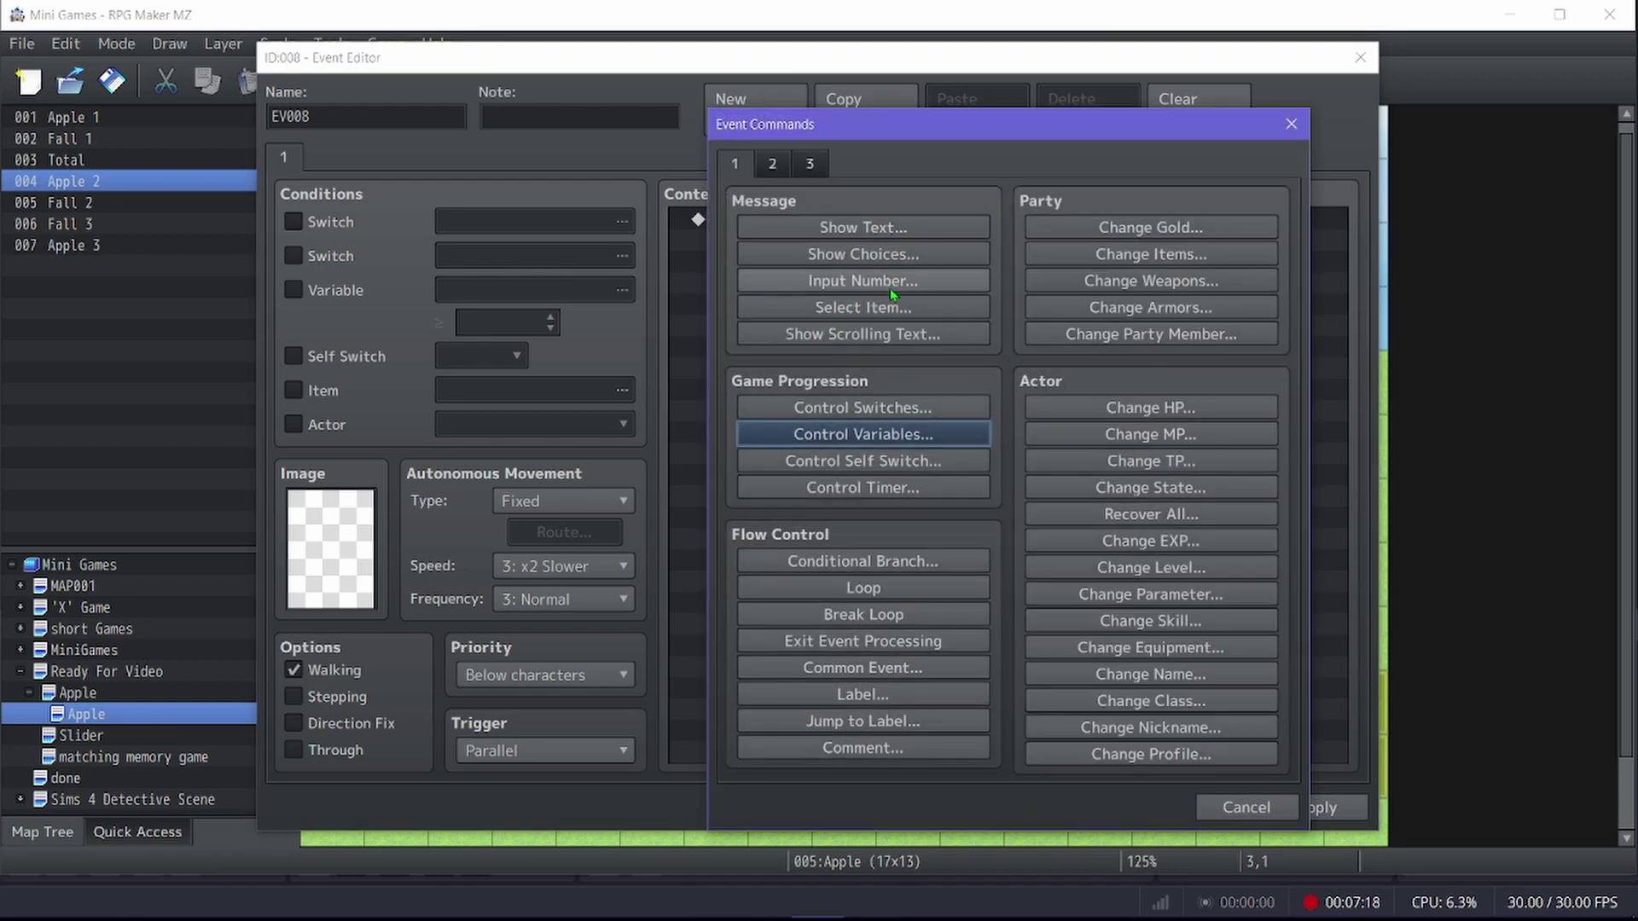
click(771, 163)
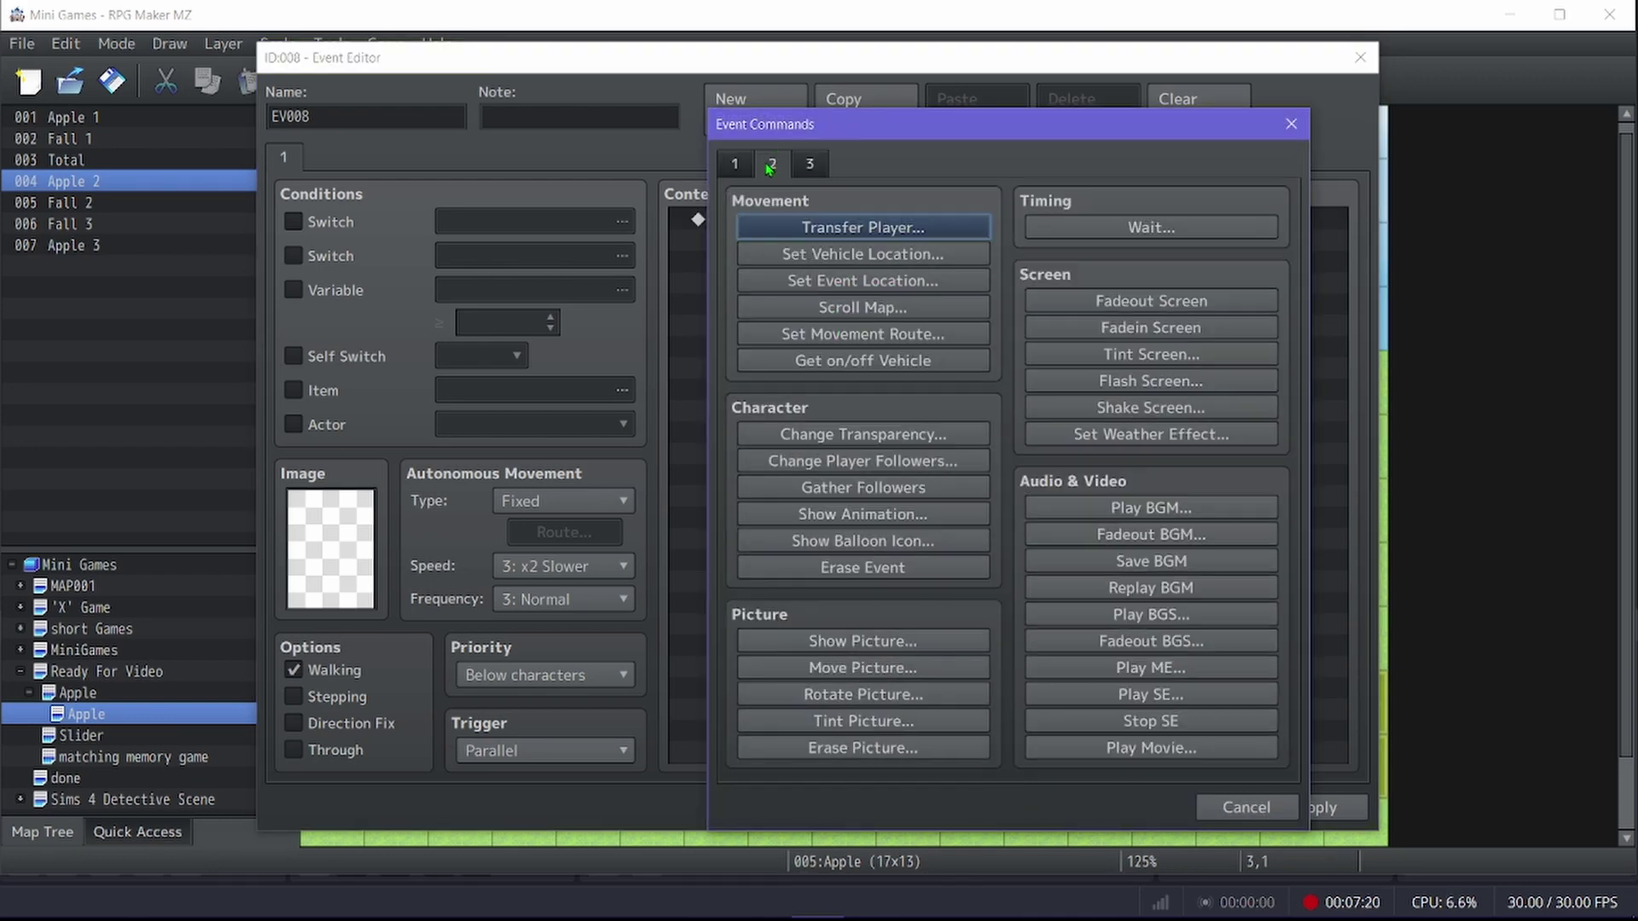
click(862, 333)
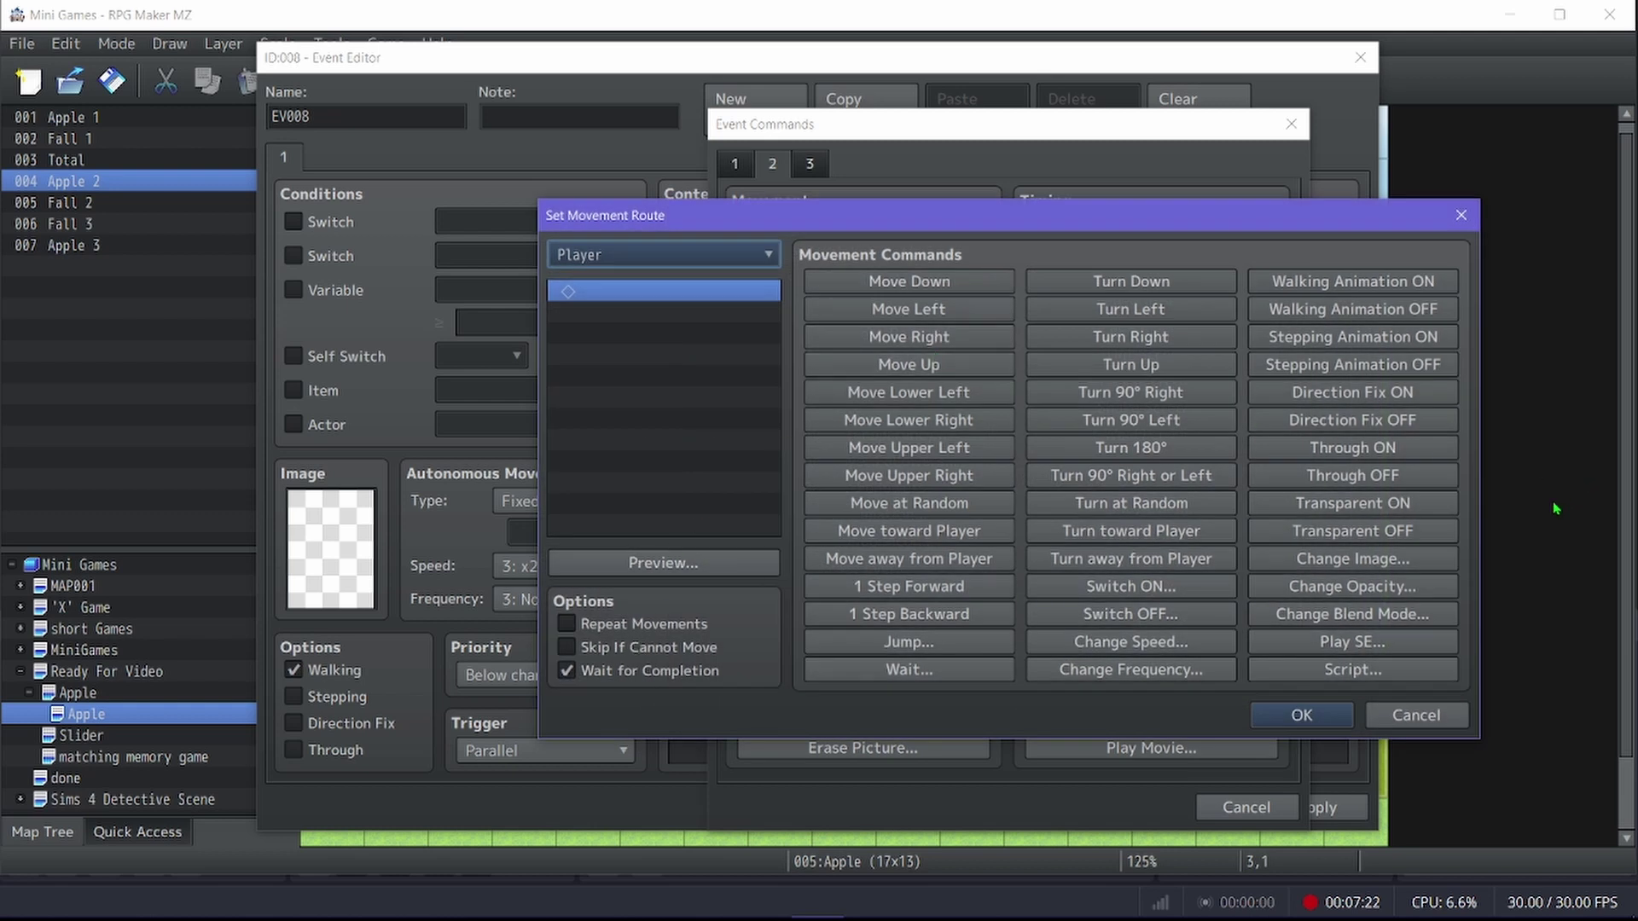
Step: Give the player's movement route Direction Fix ON and Turn Right
click(1352, 391)
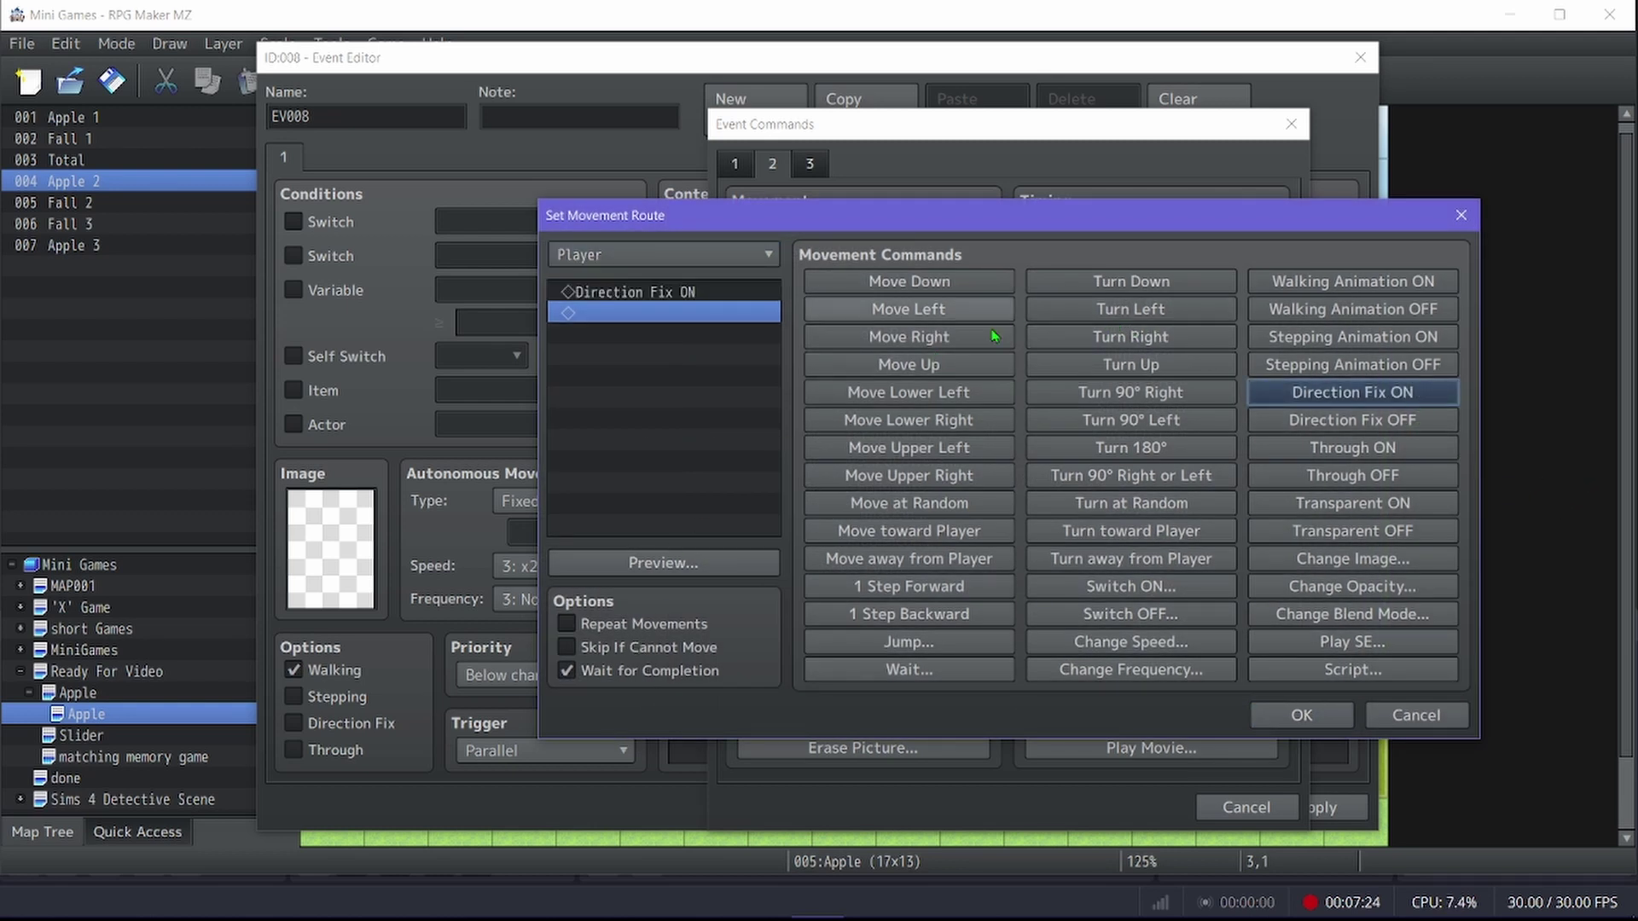
click(636, 292)
click(1131, 336)
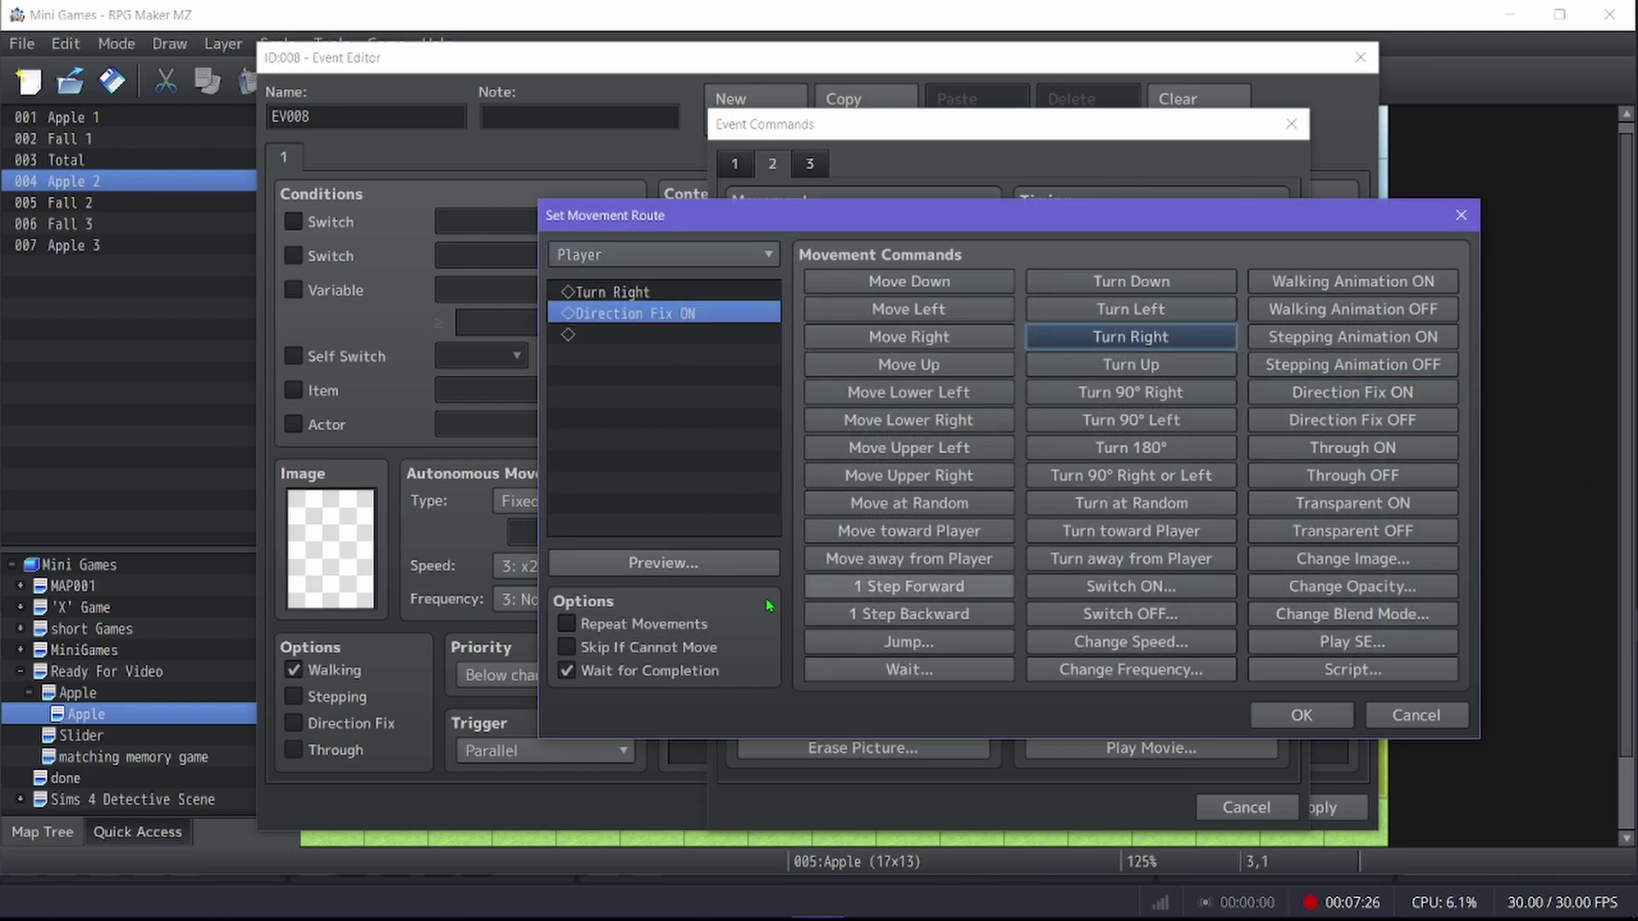
click(1288, 713)
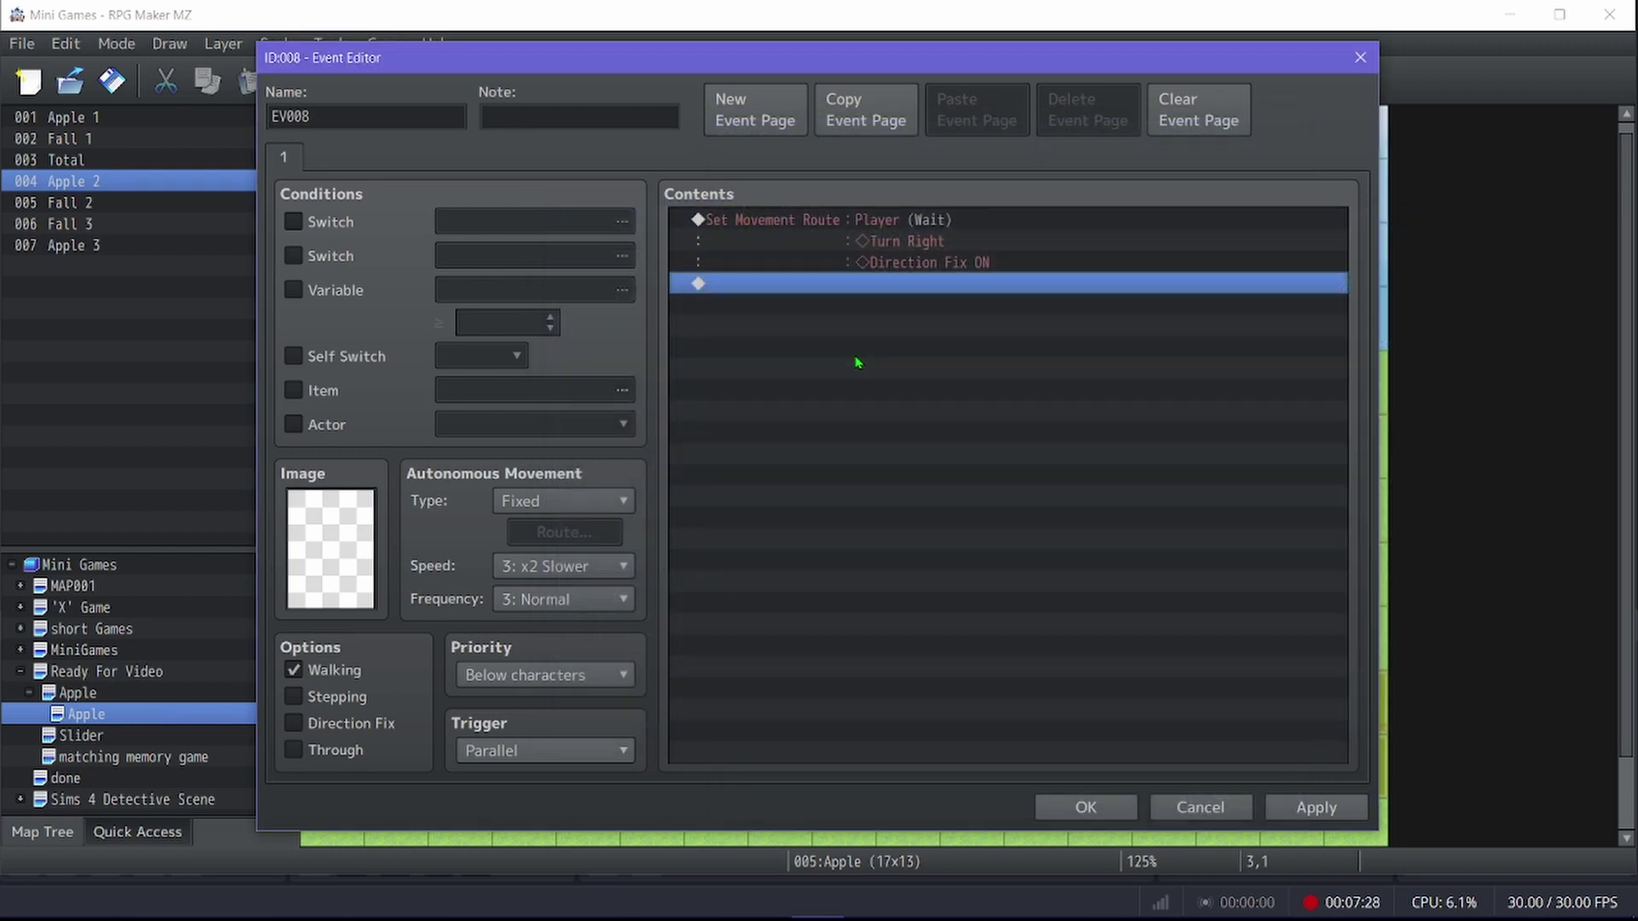
Step: Add Erase Event after the movement route and confirm the new event
double_click(796, 282)
click(866, 567)
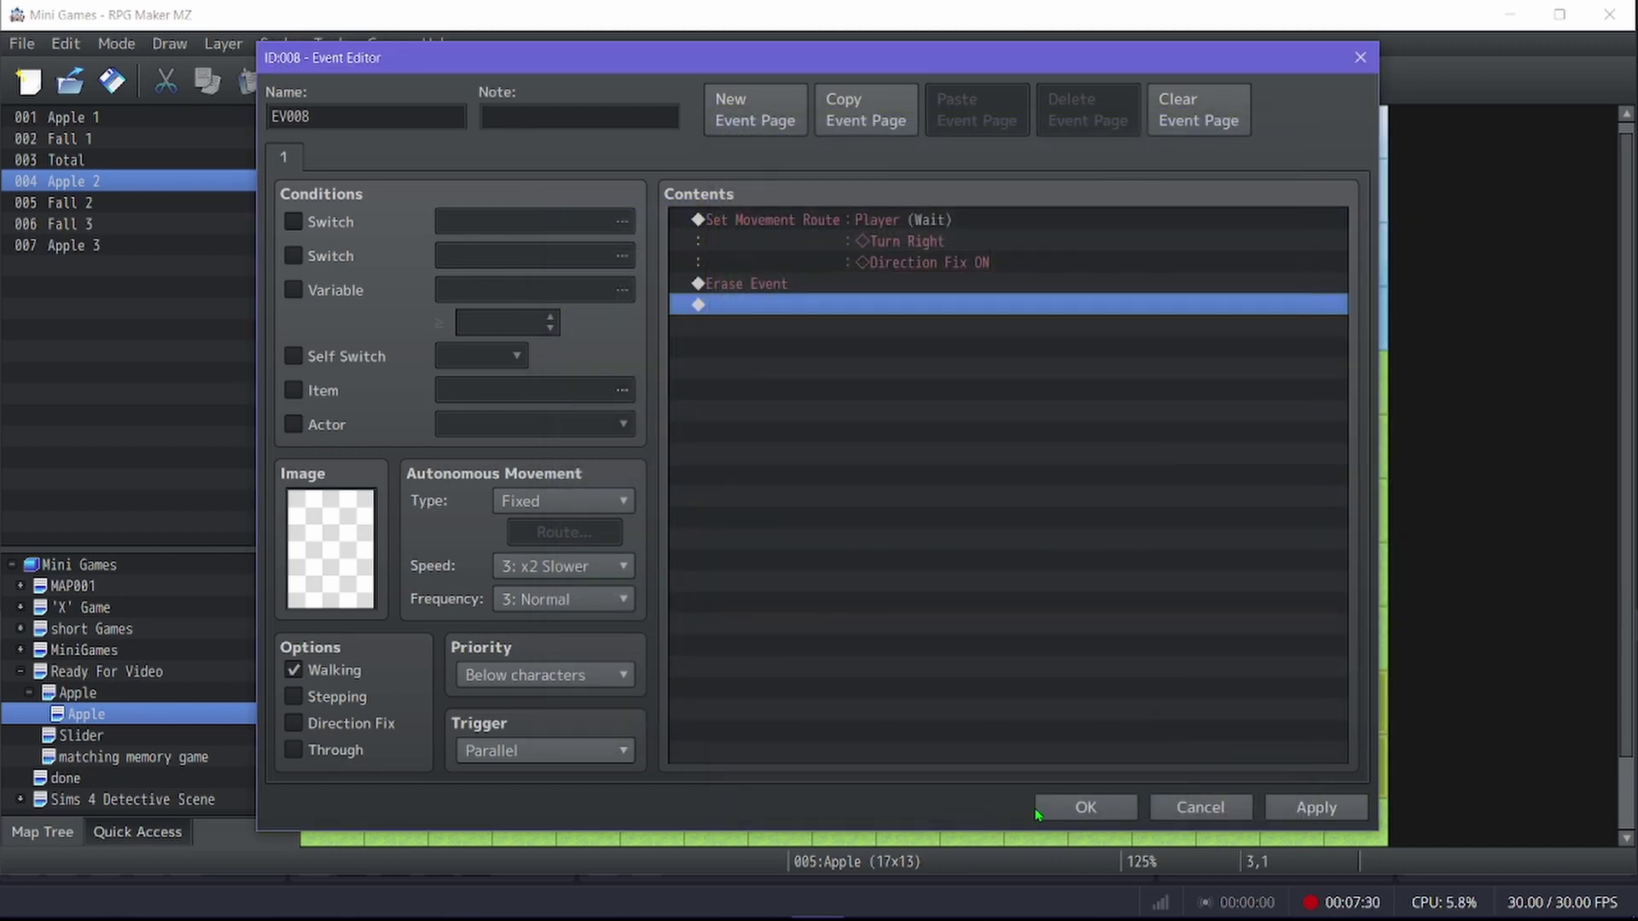
click(1085, 807)
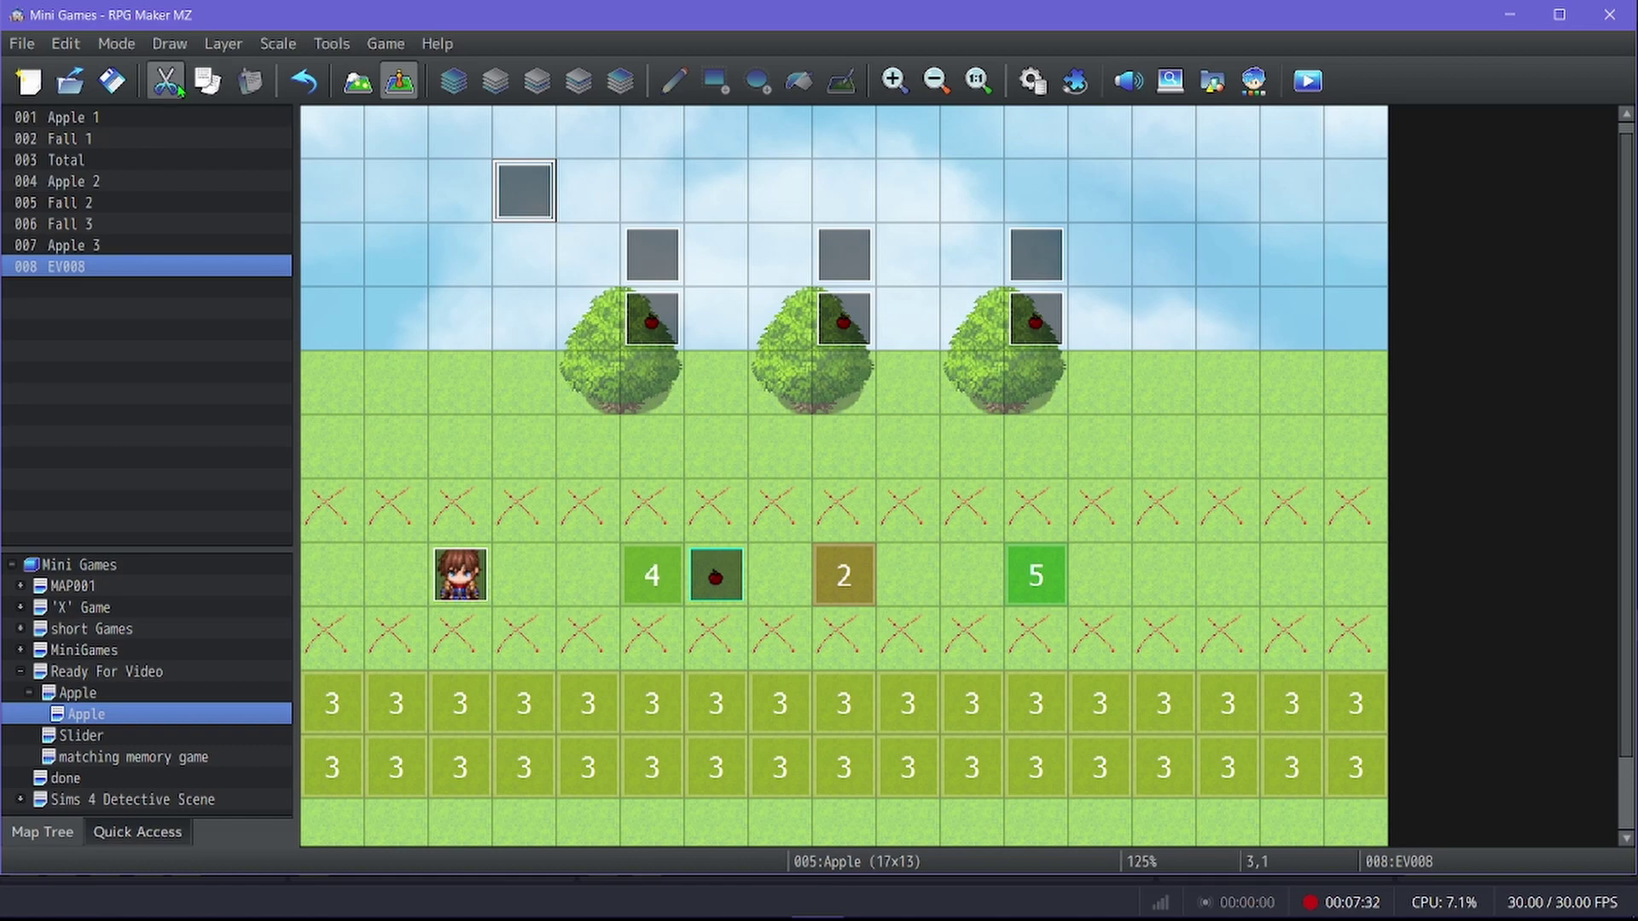
Step: Save the project and playtest a New Game in fullscreen, returning to windowed mode afterwards
click(115, 78)
click(1308, 81)
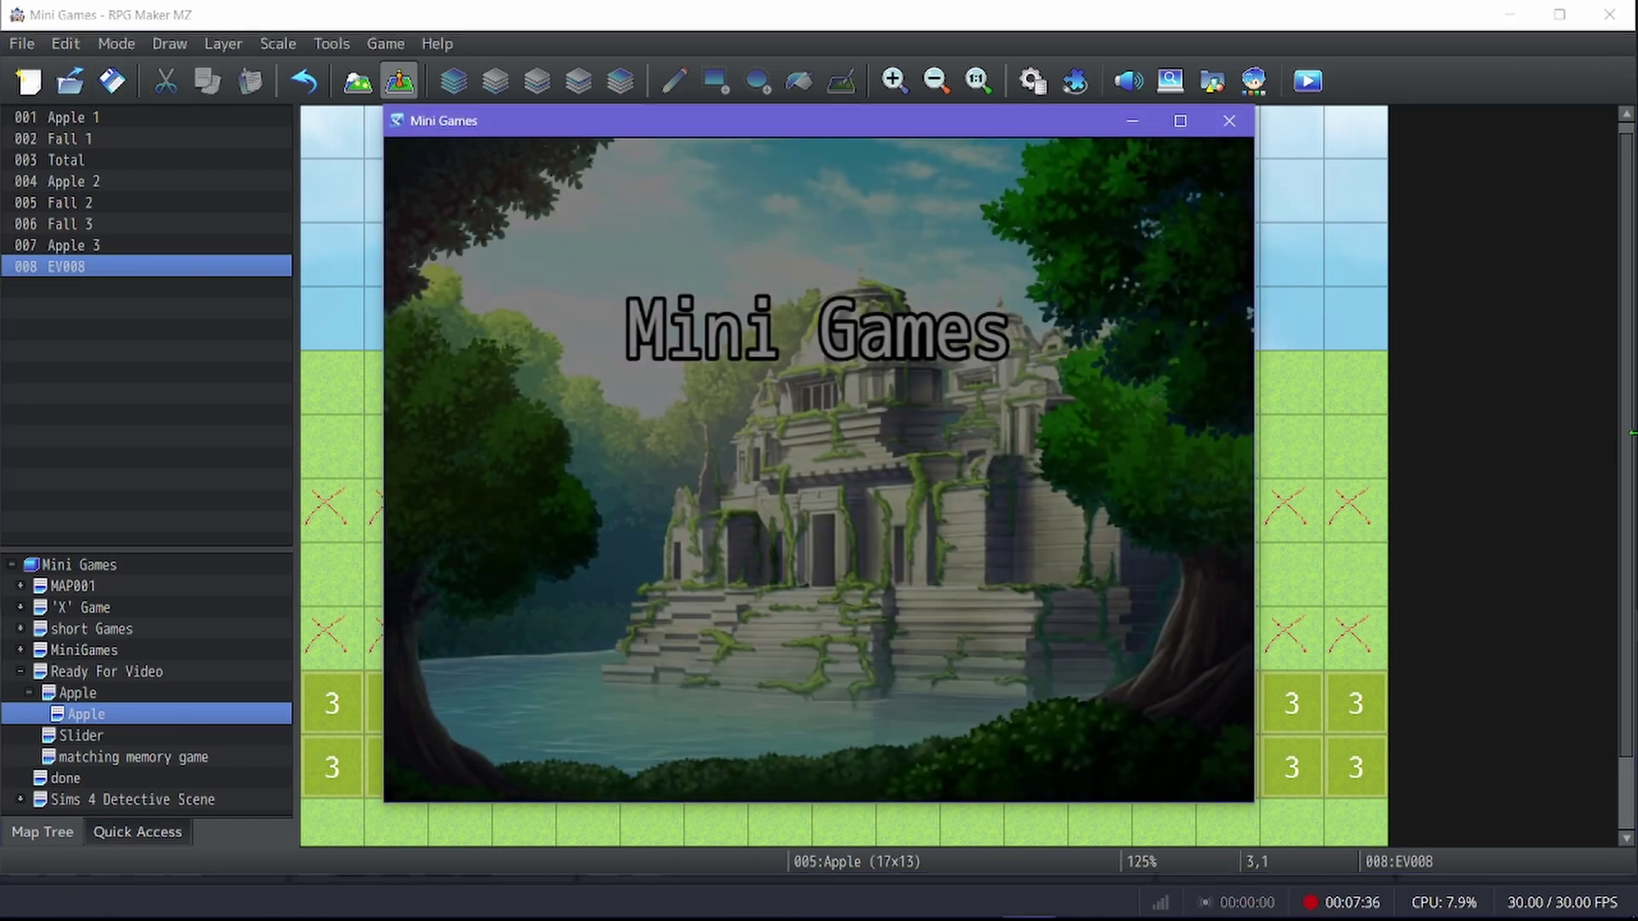
key(F4)
key(Up)
key(Return)
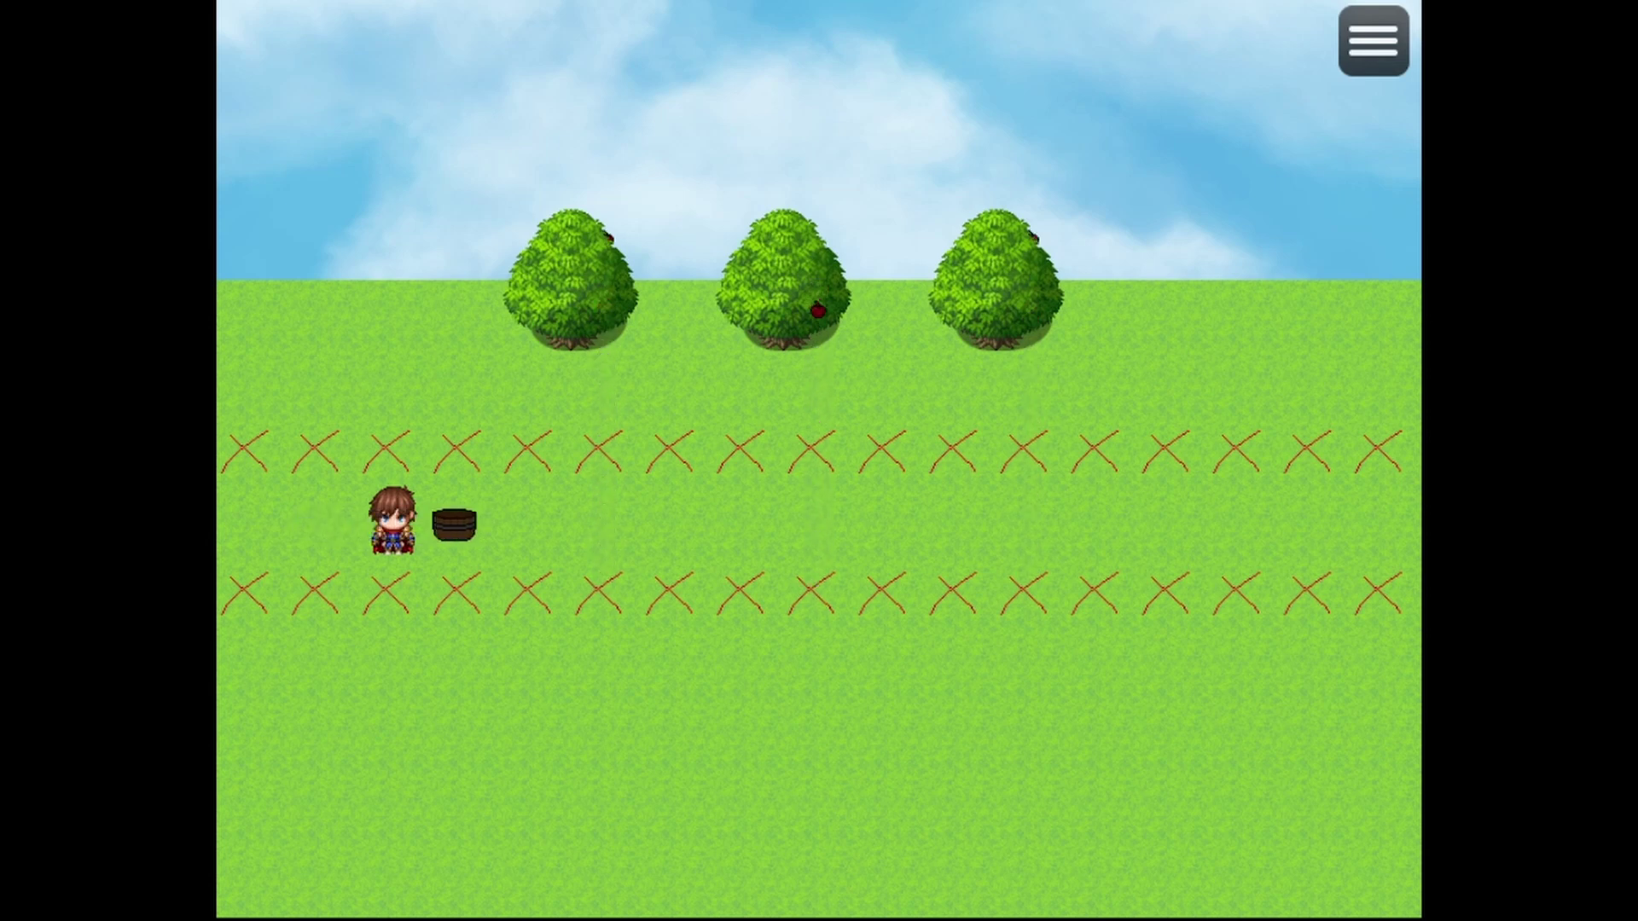
key(F4)
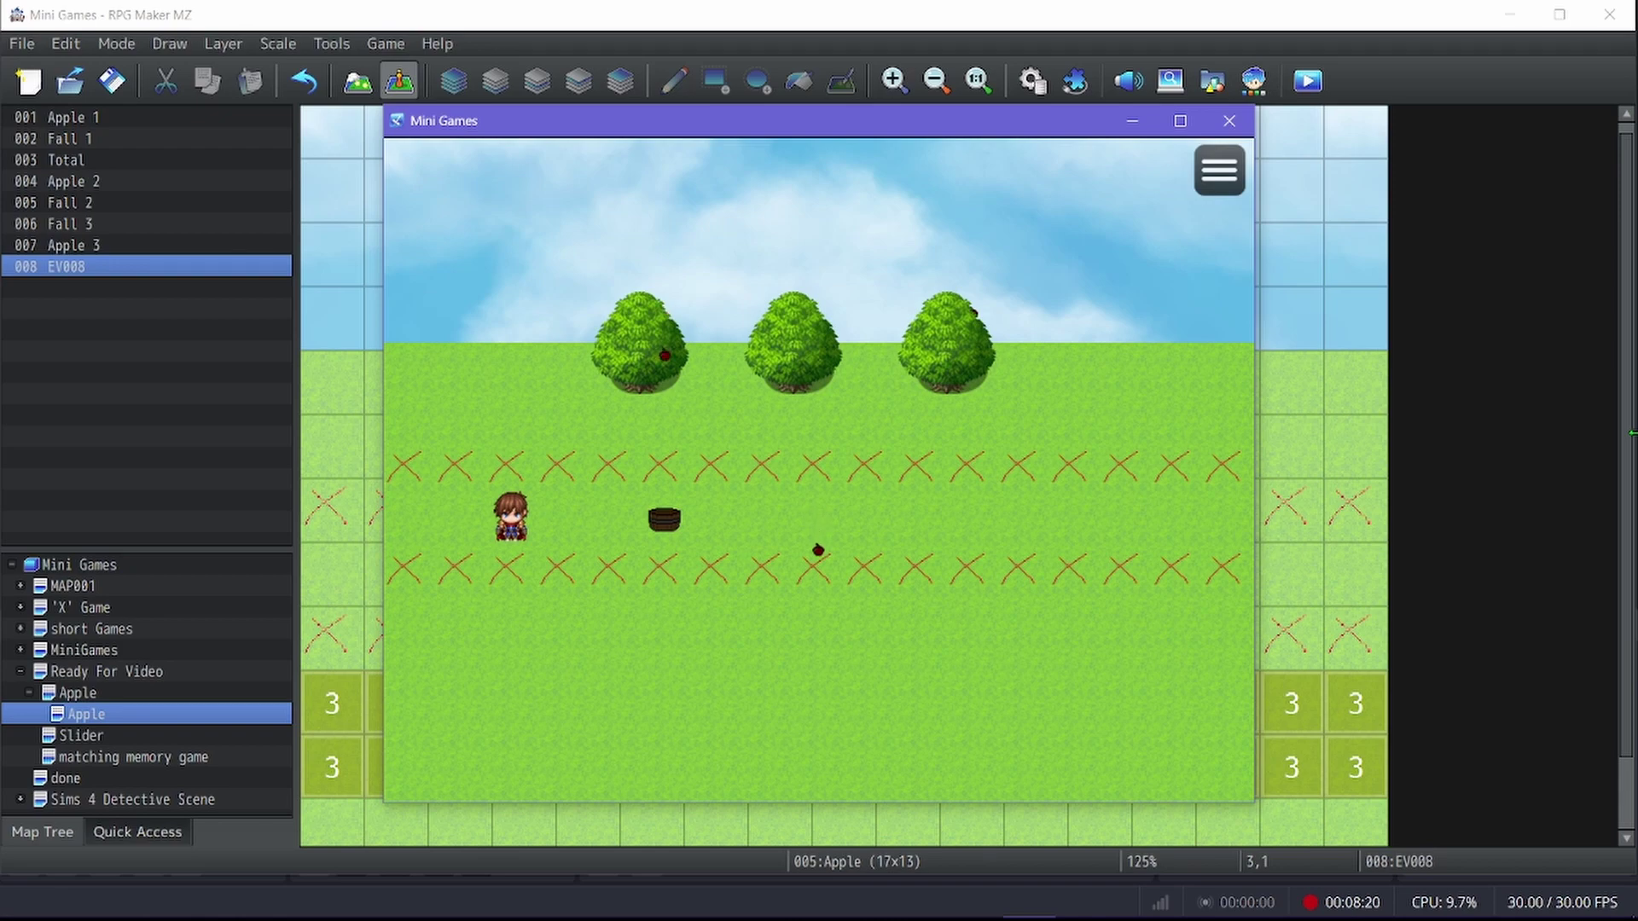
click(1229, 121)
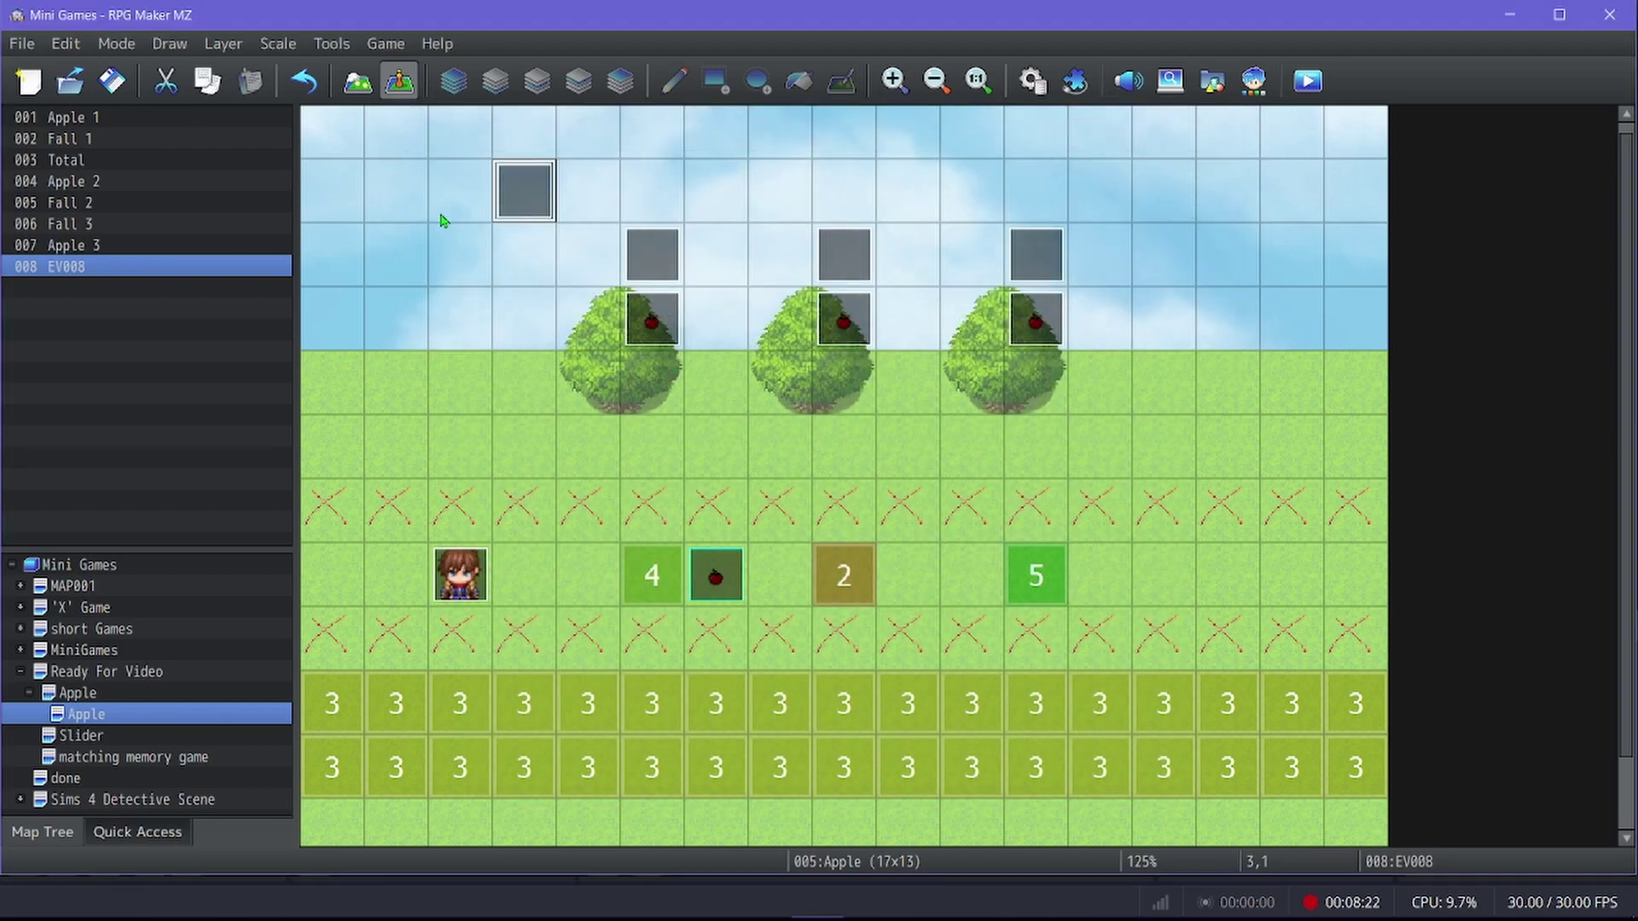
double_click(523, 201)
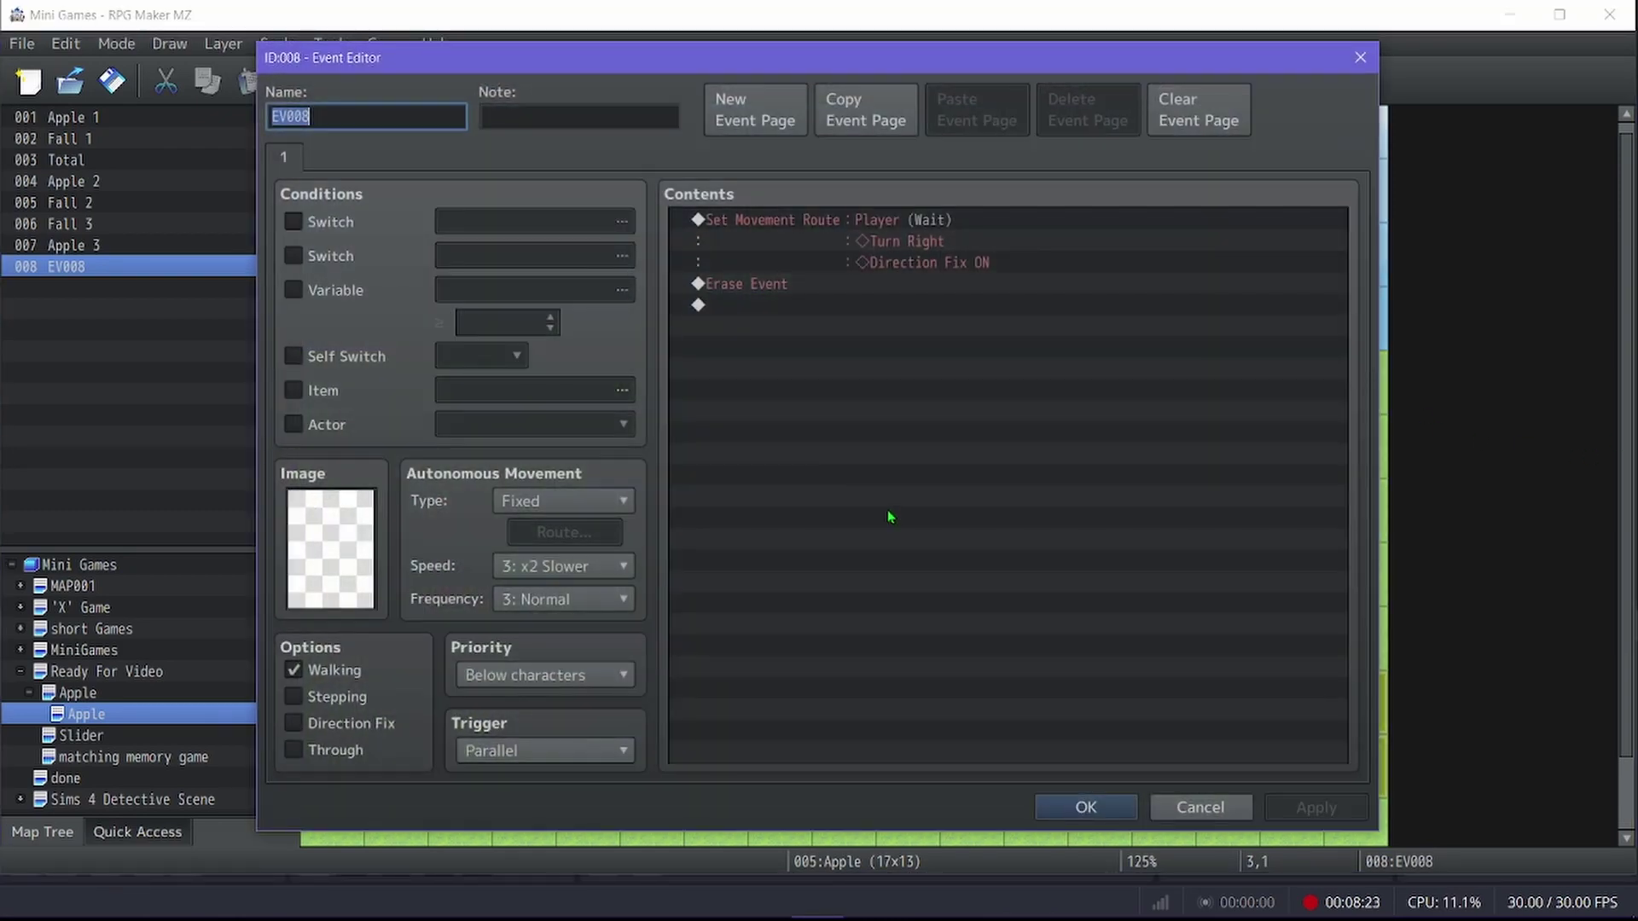
click(1086, 807)
click(461, 580)
double_click(461, 580)
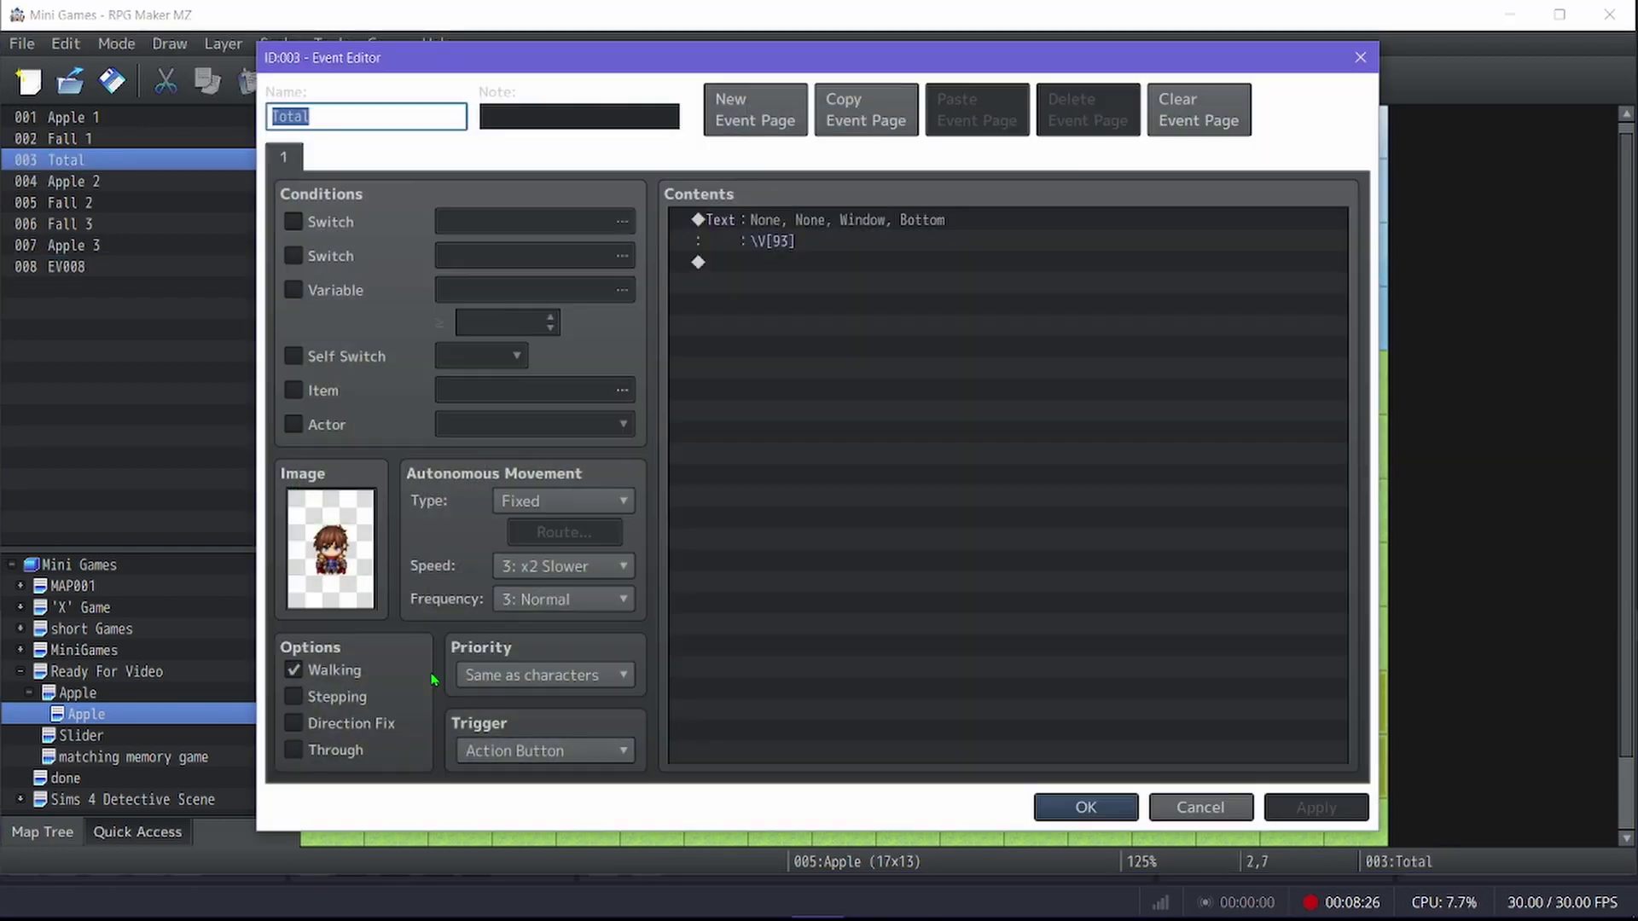
click(1086, 807)
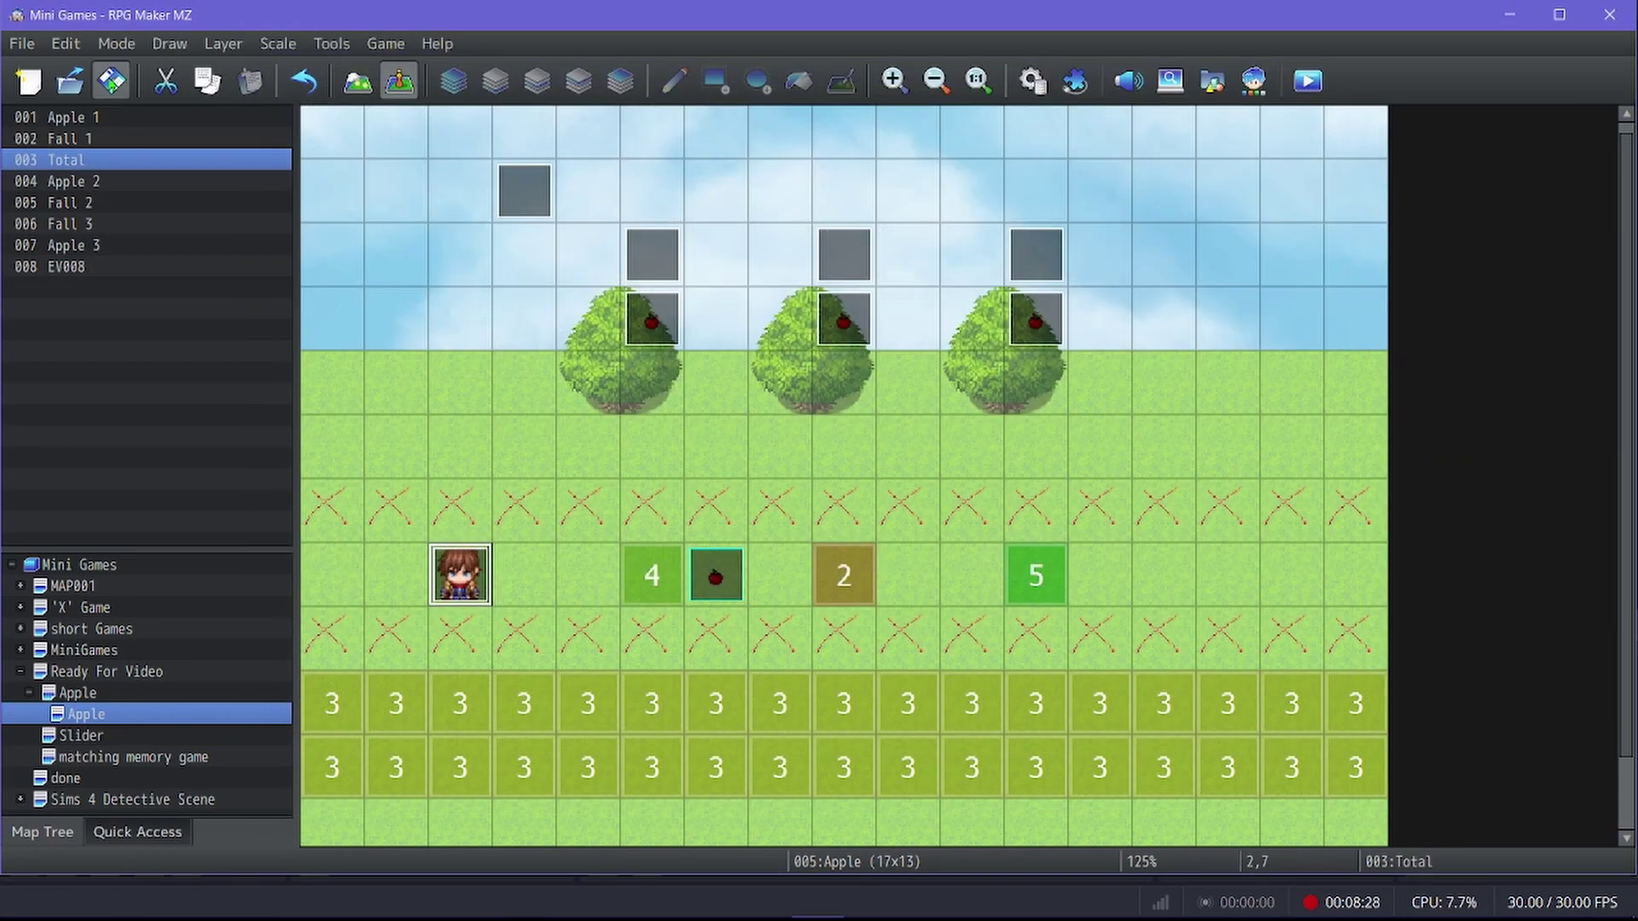